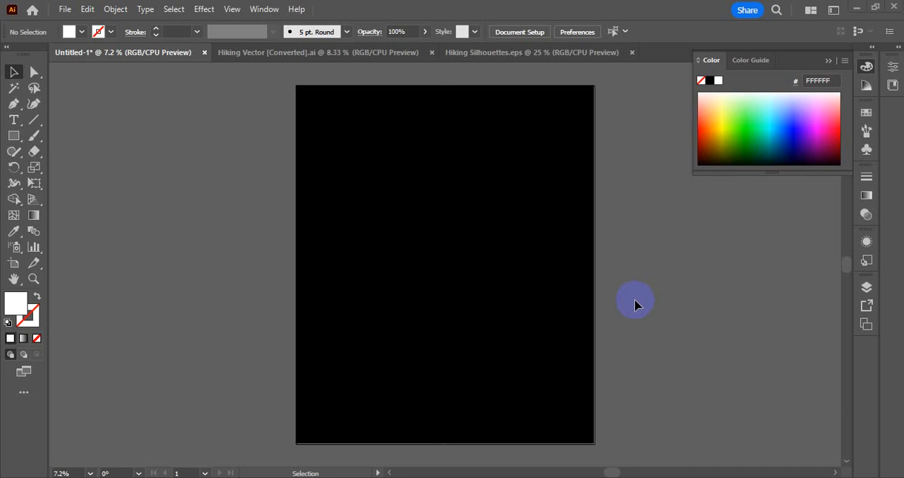
# Add a white "#" as text on the black artboard in the Personal Services font at 560 pt.
pyautogui.scroll(1, 634, 304)
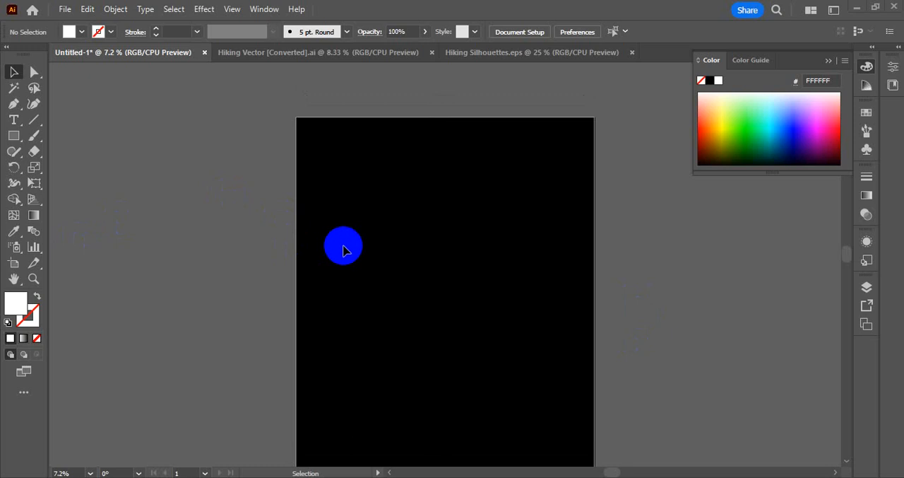
pyautogui.scroll(-1, 358, 239)
pyautogui.click(23, 115)
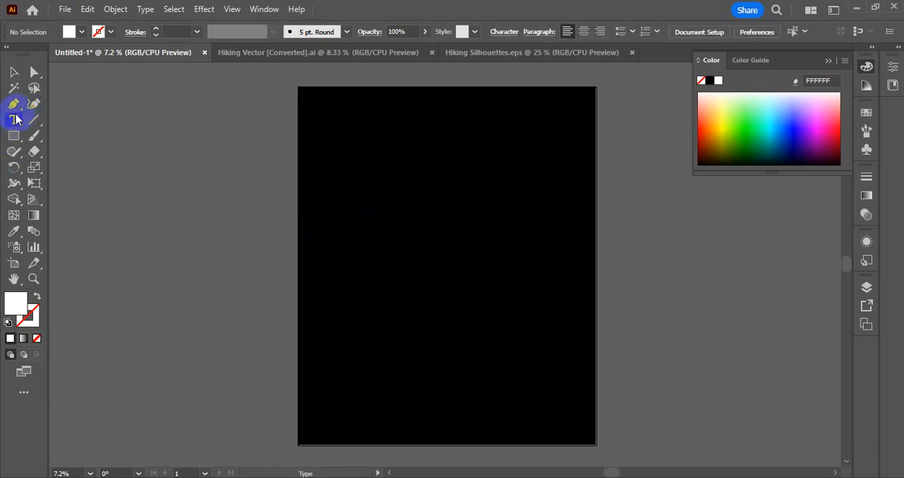
pyautogui.click(349, 216)
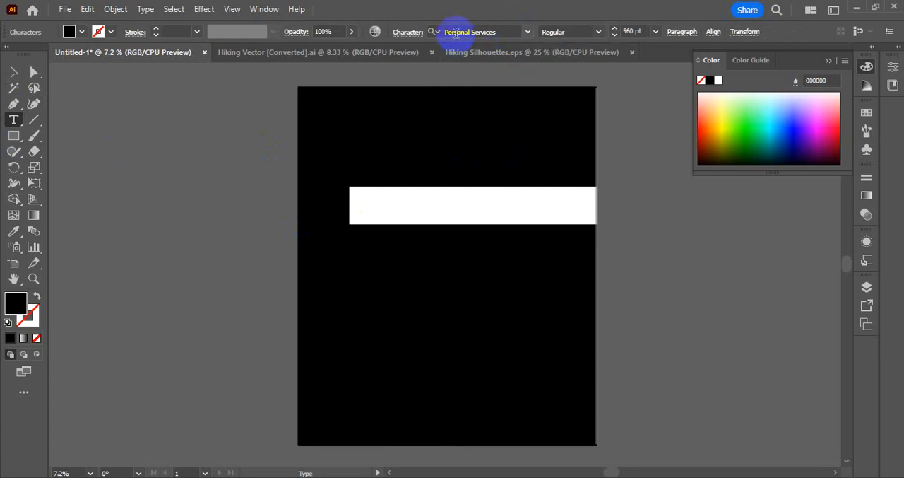
pyautogui.click(499, 32)
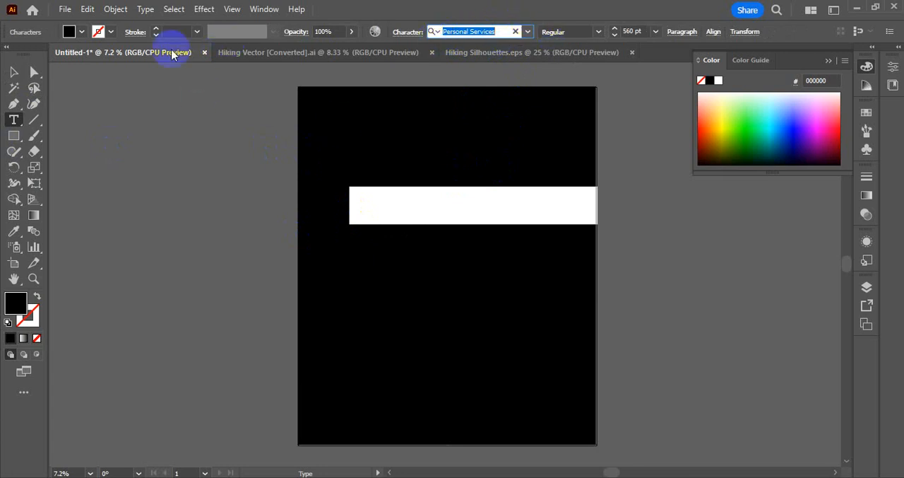
pyautogui.click(70, 32)
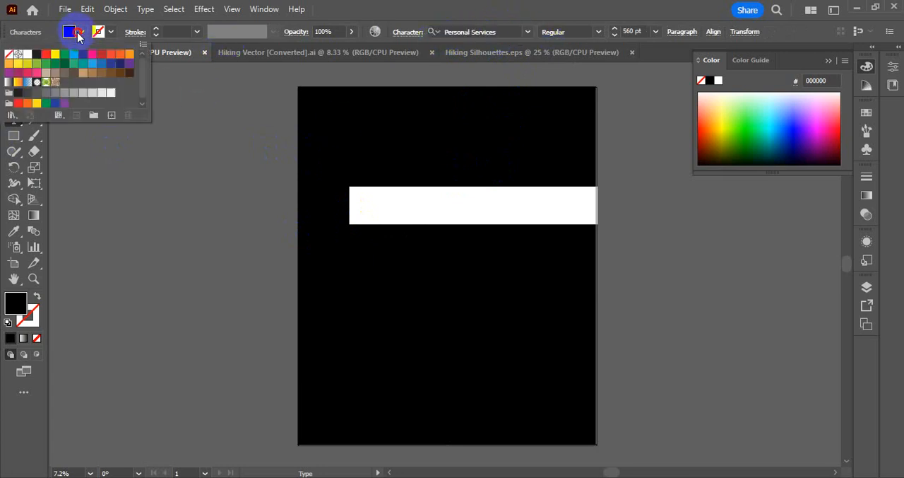
pyautogui.click(29, 55)
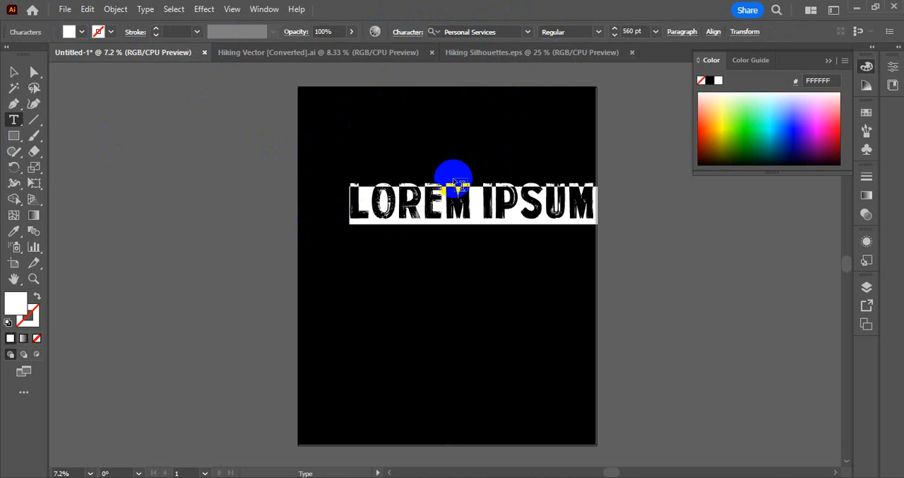
pyautogui.write('#')
pyautogui.click(14, 71)
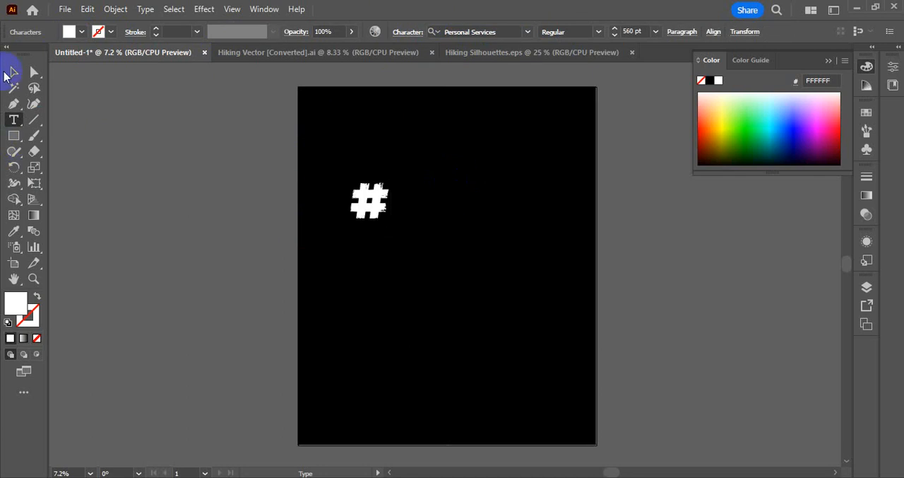
# Keep a live-text copy of the # beside the artboard and convert the one on the artboard to outlines.
pyautogui.moveTo(390, 227); pyautogui.dragTo(508, 355)
pyautogui.moveTo(377, 304); pyautogui.dragTo(187, 234)
pyautogui.moveTo(178, 234); pyautogui.dragTo(417, 217)
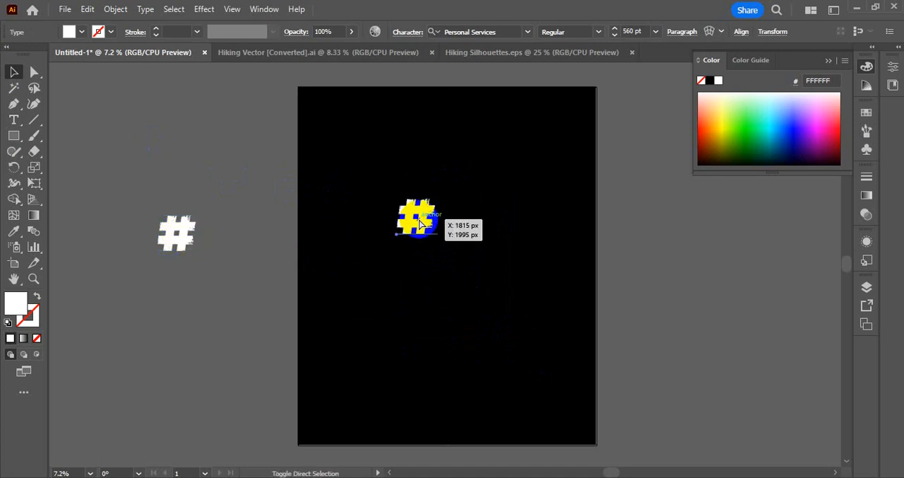
pyautogui.hotkey('ctrl', 'shift', 'o')
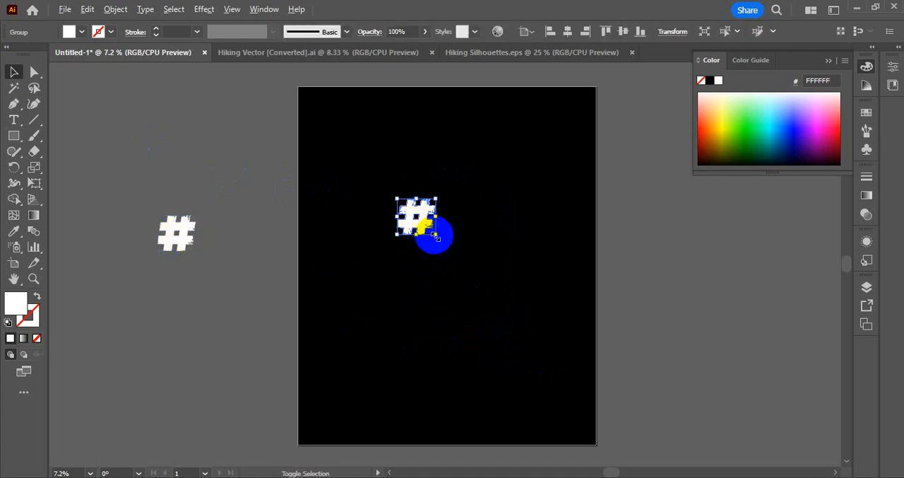
# Enlarge the outlined # proportionally to fill about two thirds of the artboard's width and centre it.
pyautogui.moveTo(435, 236); pyautogui.dragTo(493, 304)
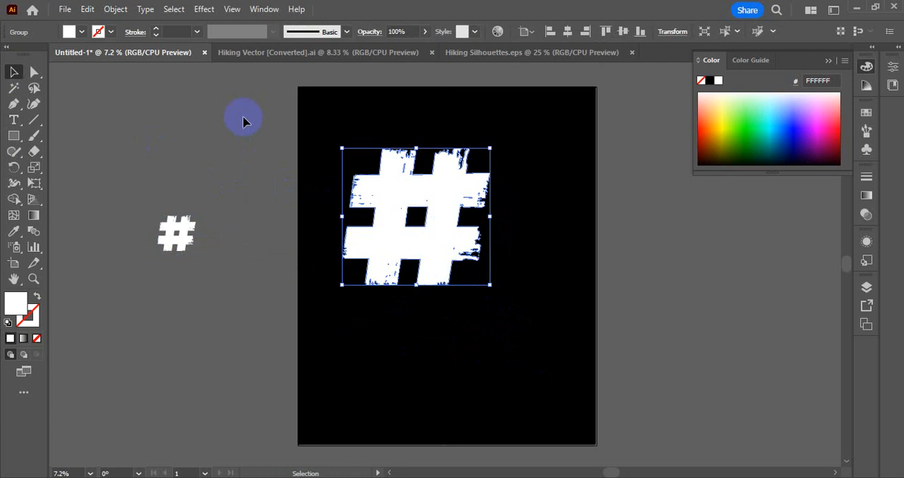
pyautogui.click(147, 9)
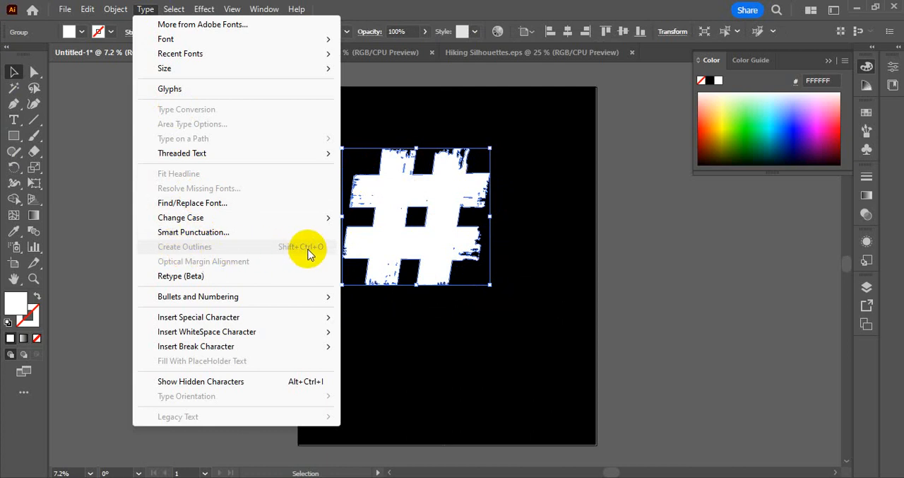
pyautogui.click(403, 256)
pyautogui.moveTo(488, 285); pyautogui.dragTo(486, 317)
pyautogui.click(695, 259)
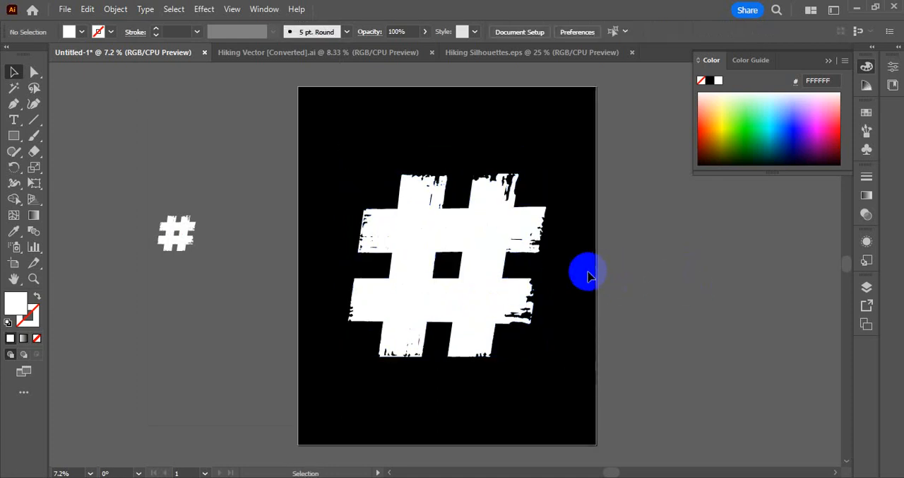
# Slice the outlined # into four bands with straight horizontal Knife cuts through the upper bar, between the bars and below the lower bar.
pyautogui.click(466, 302)
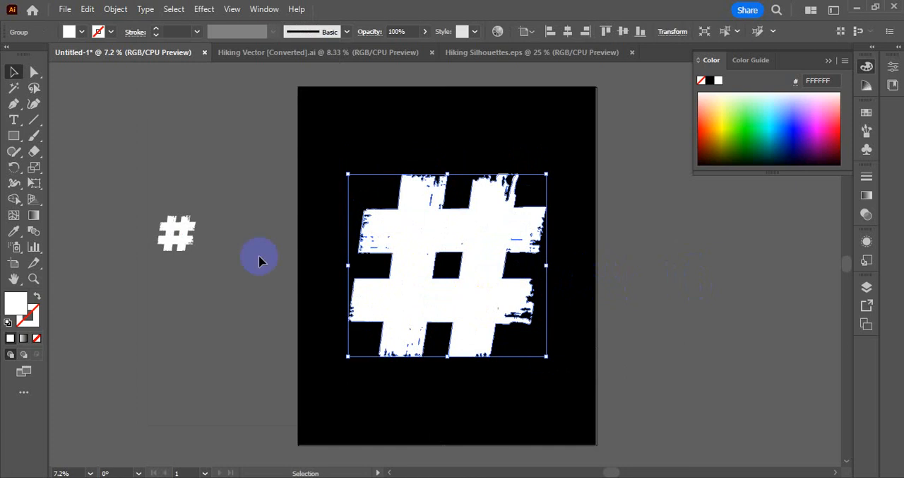
pyautogui.moveTo(31, 157); pyautogui.dragTo(104, 185)
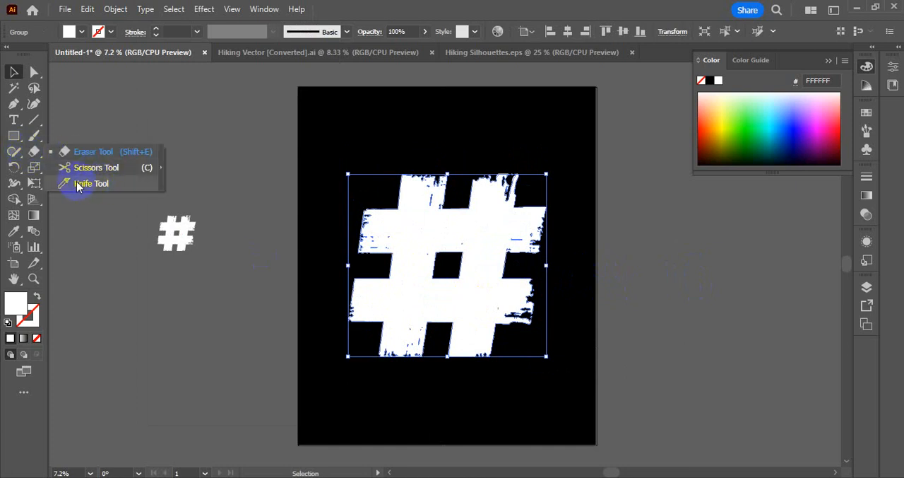
pyautogui.click(77, 184)
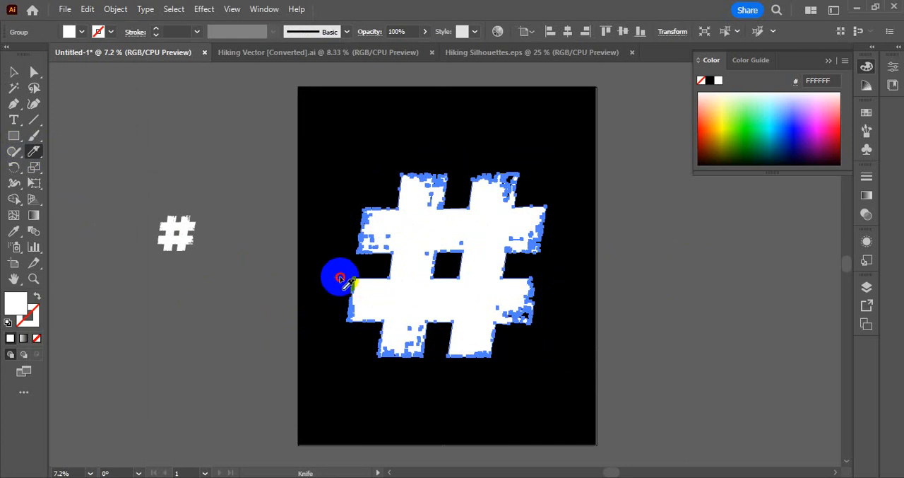
pyautogui.moveTo(337, 276)
pyautogui.mouseDown()
pyautogui.moveTo(357, 277)
pyautogui.moveTo(324, 280)
pyautogui.moveTo(566, 278)
pyautogui.mouseUp()
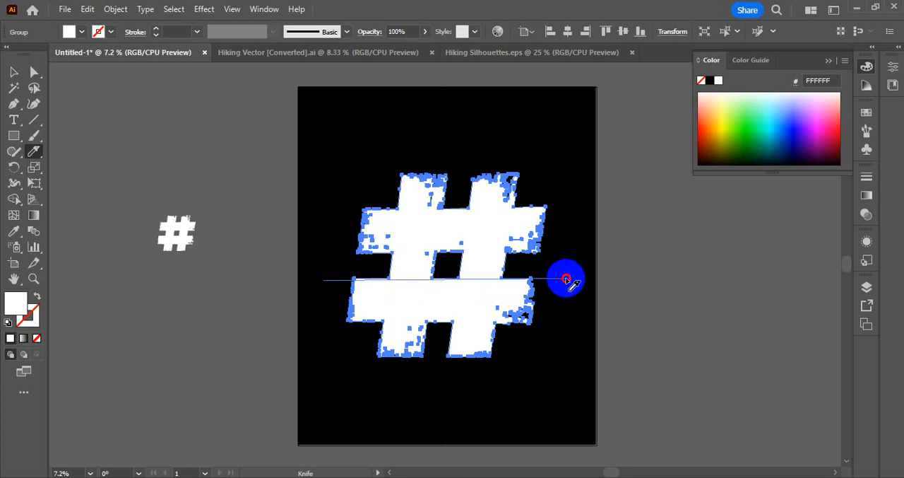
pyautogui.hotkey('ctrl', 'z')
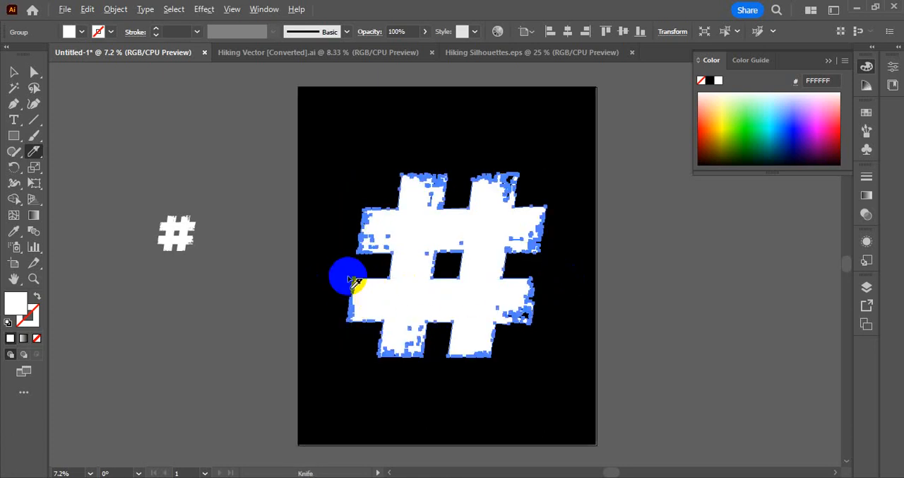
pyautogui.moveTo(348, 276)
pyautogui.mouseDown()
pyautogui.moveTo(525, 282)
pyautogui.moveTo(571, 274)
pyautogui.mouseUp()
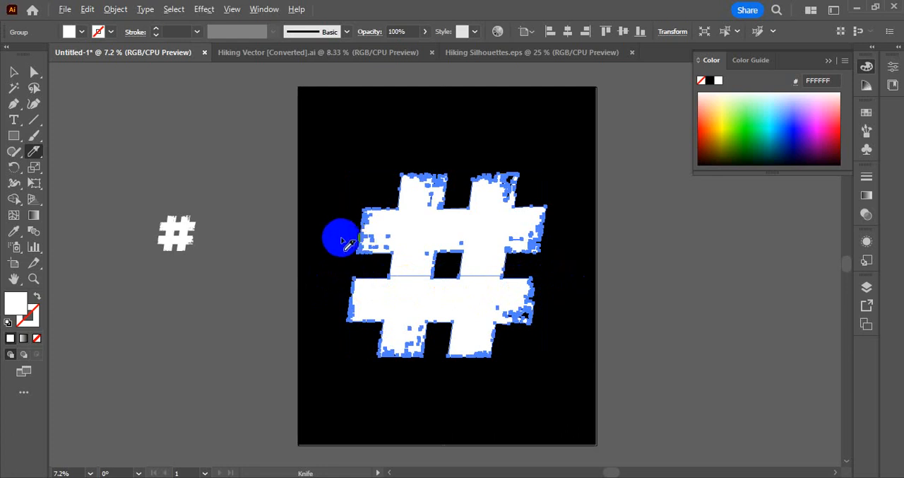
pyautogui.moveTo(339, 231); pyautogui.dragTo(586, 229)
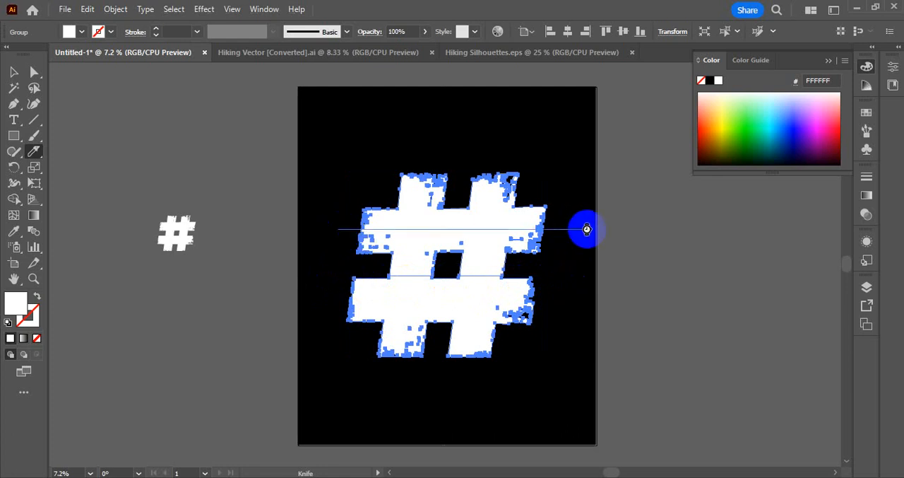
pyautogui.moveTo(311, 306); pyautogui.dragTo(581, 308)
pyautogui.moveTo(335, 333); pyautogui.dragTo(572, 334)
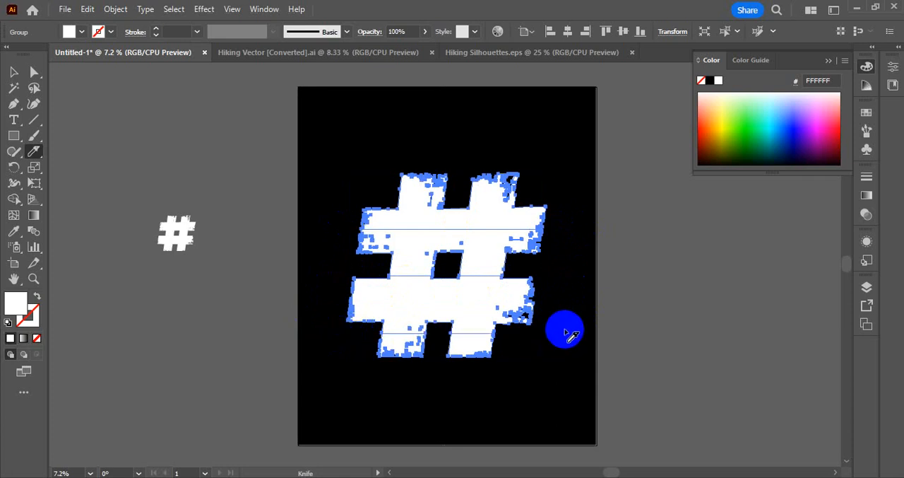
# Ungroup the sliced # so its bands can be selected separately.
pyautogui.click(13, 71)
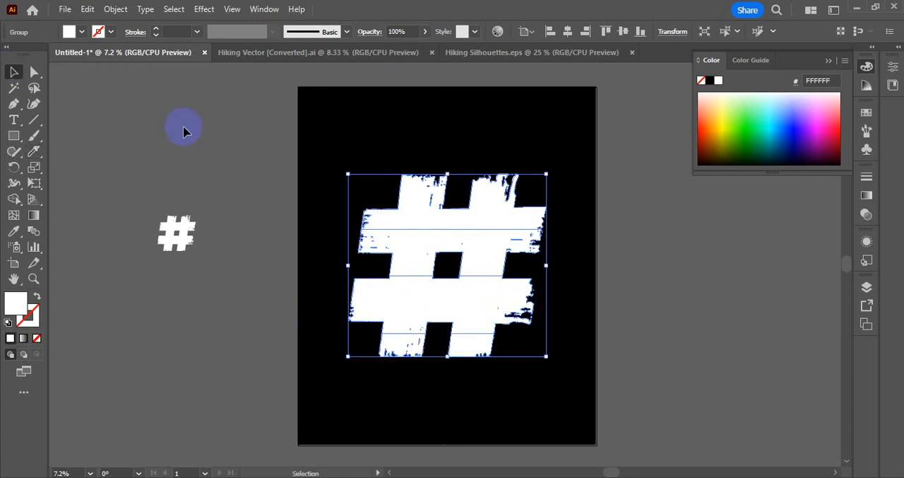
pyautogui.click(184, 131)
pyautogui.rightClick(474, 262)
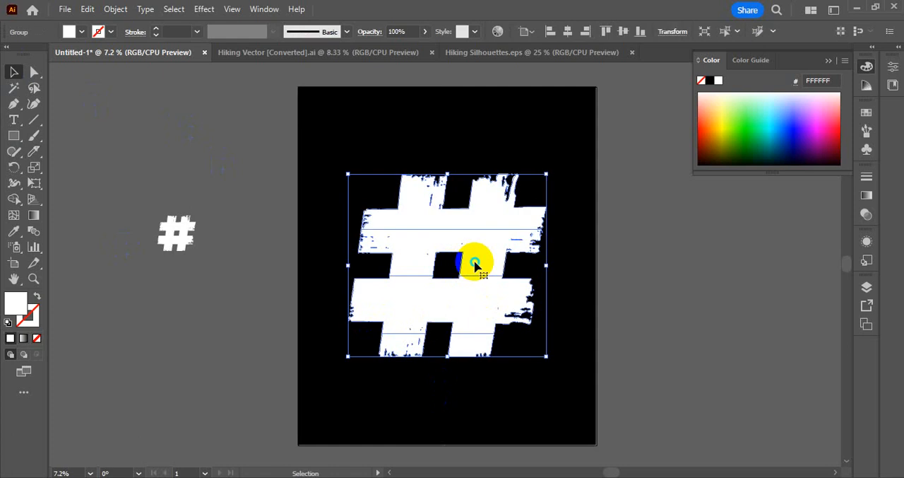
pyautogui.click(515, 334)
pyautogui.click(473, 242)
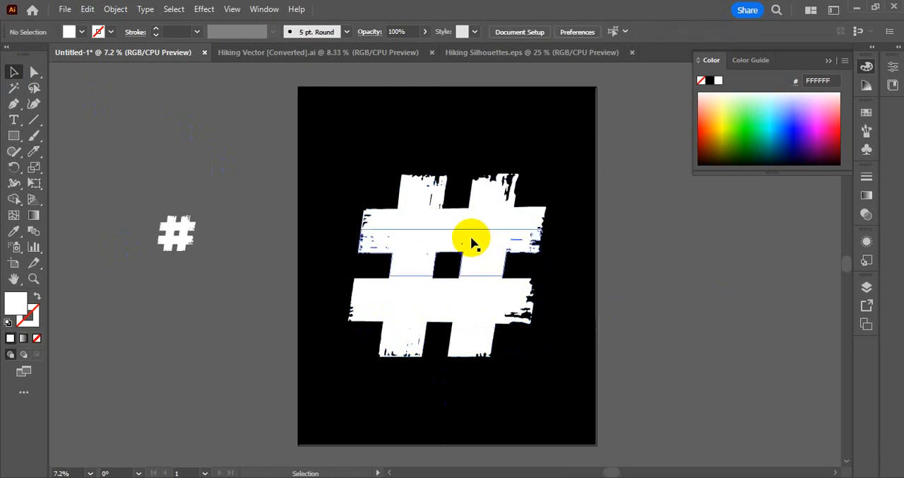
pyautogui.click(487, 216)
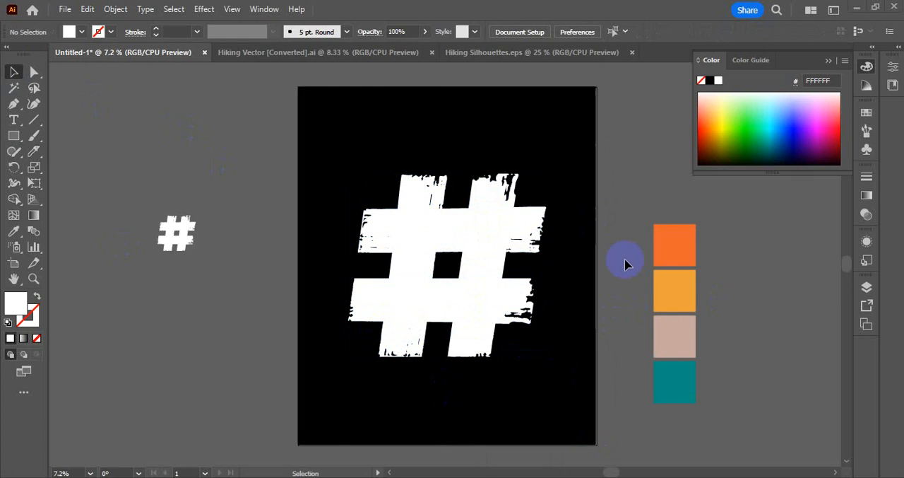
# Move the four colour squares closer to the artboard and set the top orange square's fill to FF6633.
pyautogui.moveTo(706, 212); pyautogui.dragTo(648, 339)
pyautogui.click(735, 314)
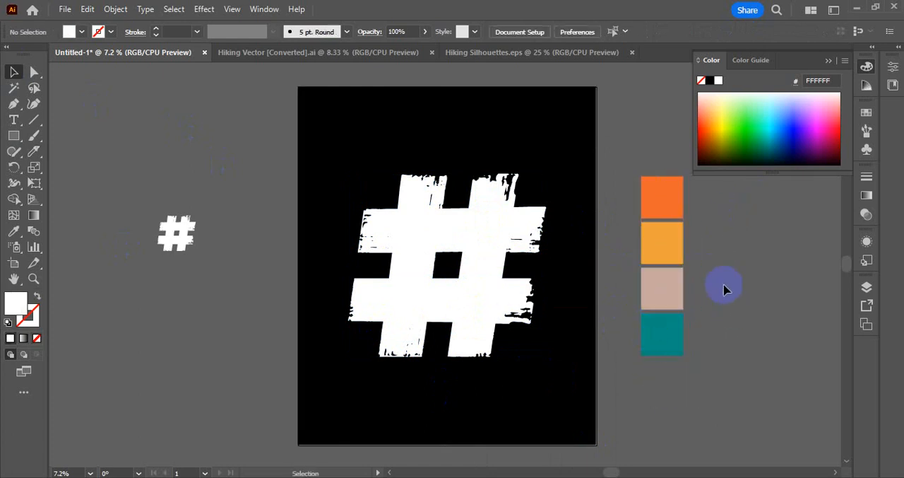
pyautogui.click(675, 189)
pyautogui.doubleClick(15, 302)
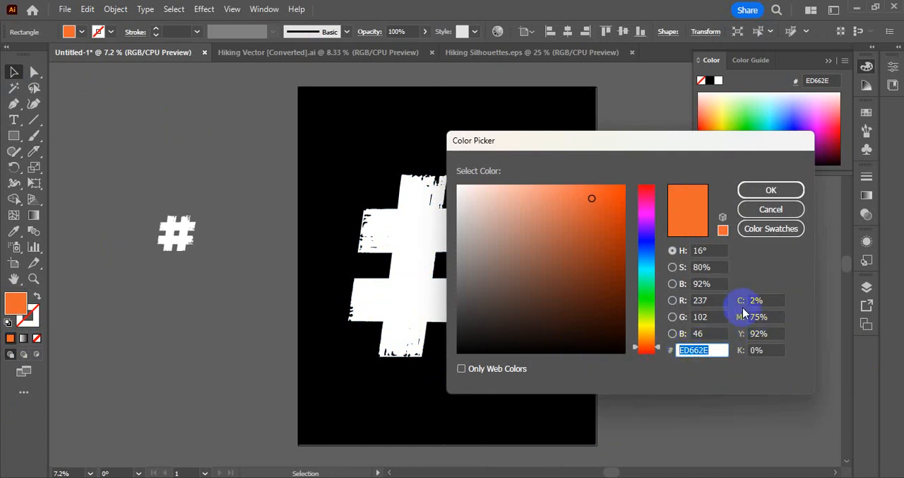
pyautogui.moveTo(697, 142); pyautogui.dragTo(487, 136)
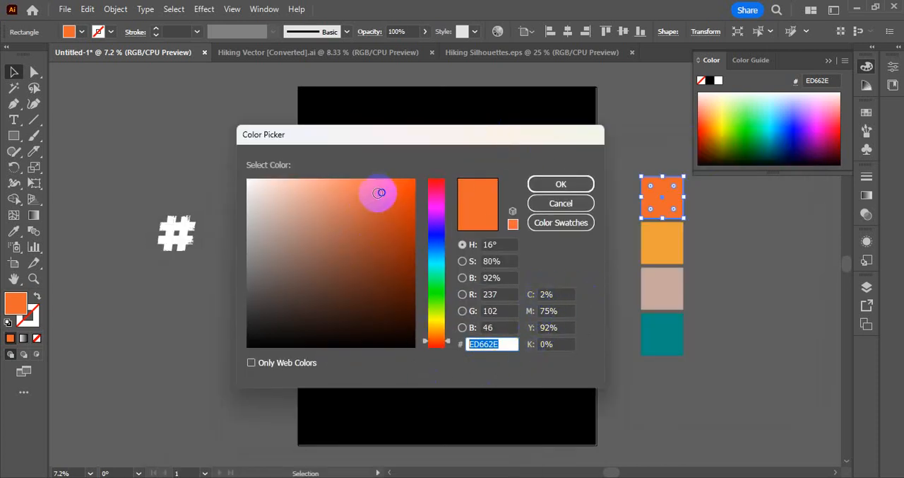
pyautogui.moveTo(379, 193); pyautogui.dragTo(381, 178)
pyautogui.click(561, 184)
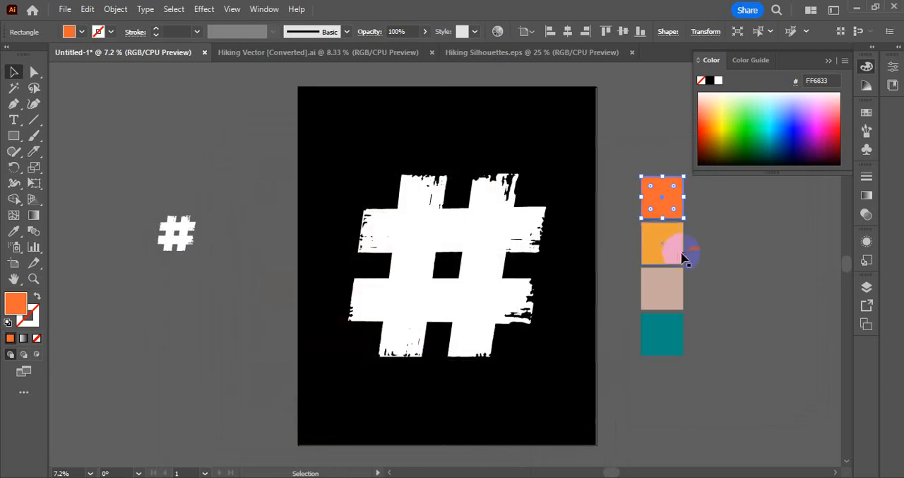
# Brighten the second, yellow-orange square by setting its fill to FFA73E.
pyautogui.click(672, 247)
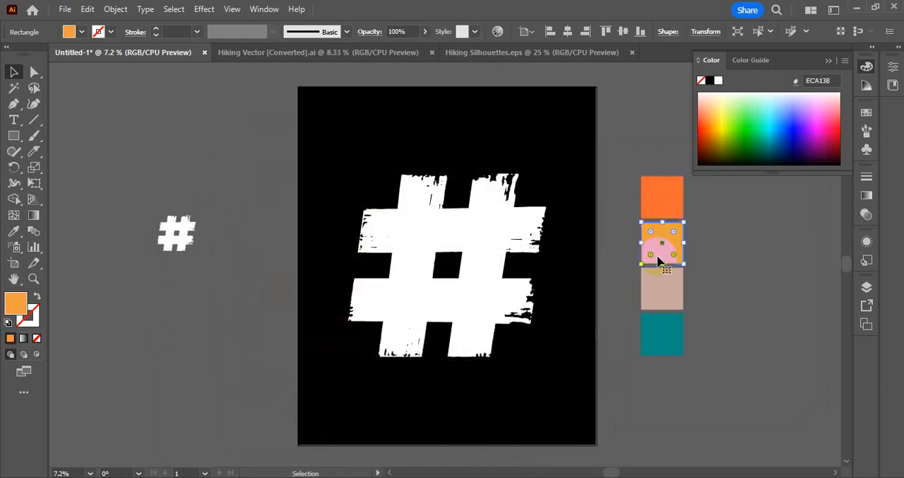
pyautogui.doubleClick(17, 302)
pyautogui.moveTo(373, 192); pyautogui.dragTo(375, 178)
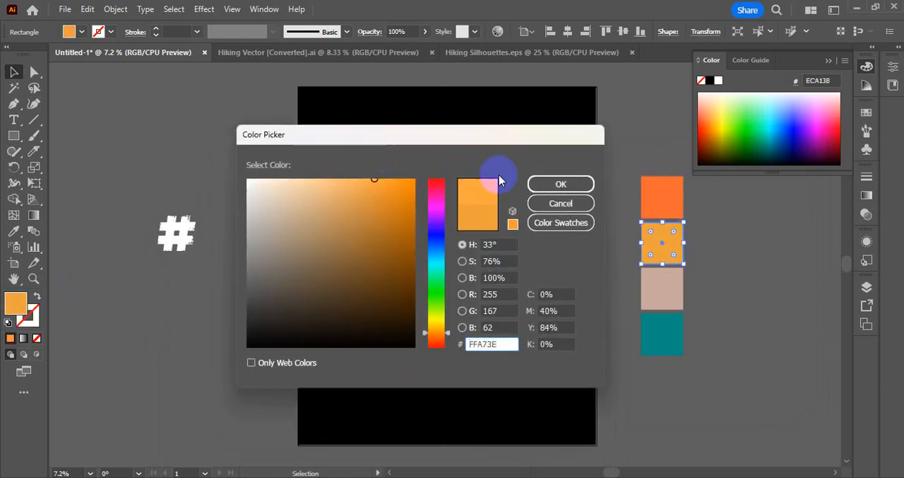
pyautogui.click(543, 187)
# Lighten the third, beige-pink square by setting its fill to E0BCB1.
pyautogui.click(653, 286)
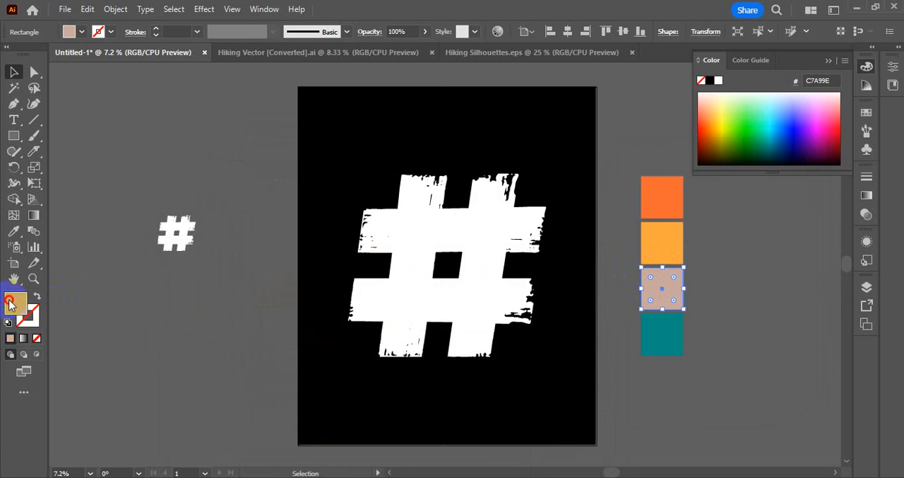
pyautogui.doubleClick(10, 304)
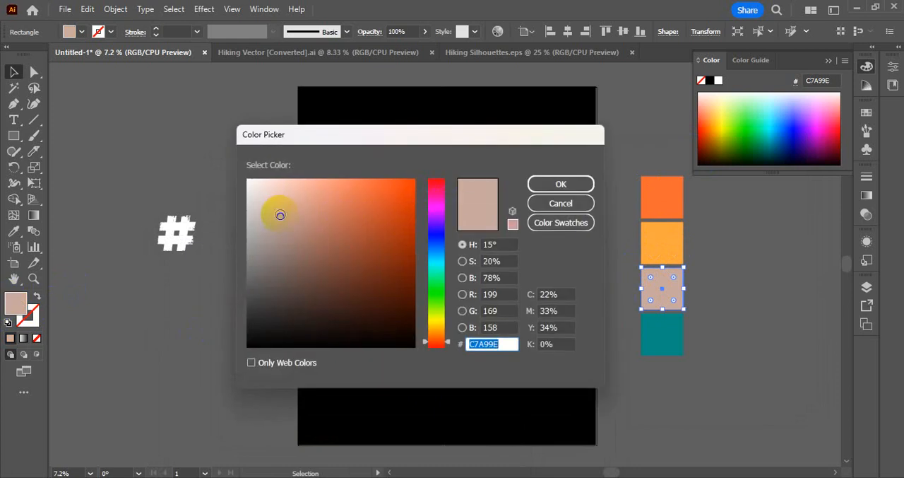
pyautogui.moveTo(280, 215); pyautogui.dragTo(283, 197)
pyautogui.click(548, 183)
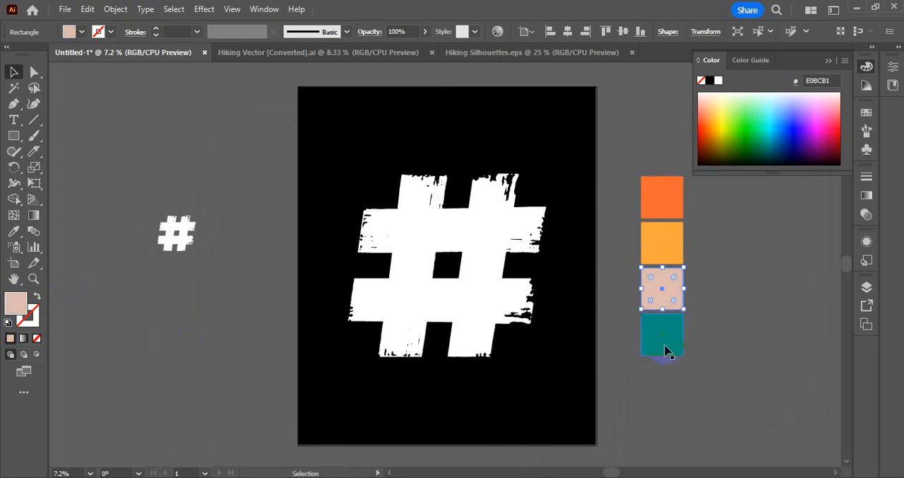
# Brighten the bottom, teal square by setting its fill to 00AD98.
pyautogui.click(665, 339)
pyautogui.doubleClick(8, 306)
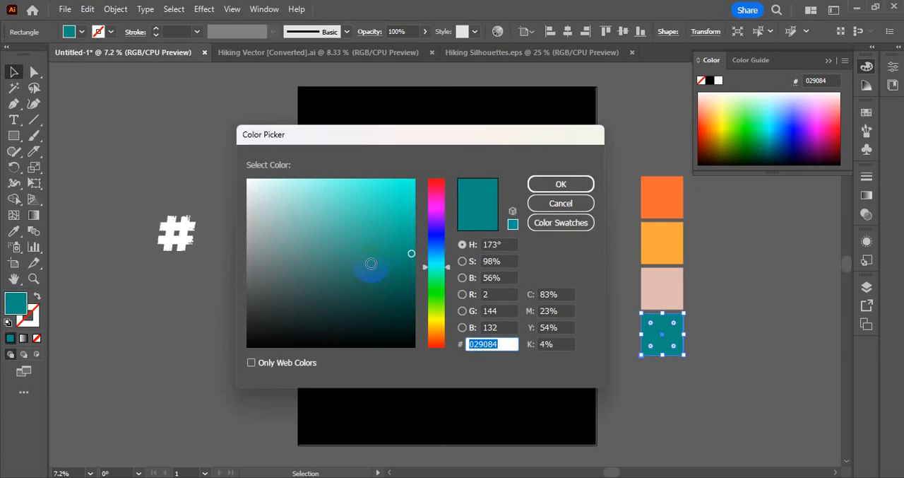
pyautogui.moveTo(402, 254); pyautogui.dragTo(416, 233)
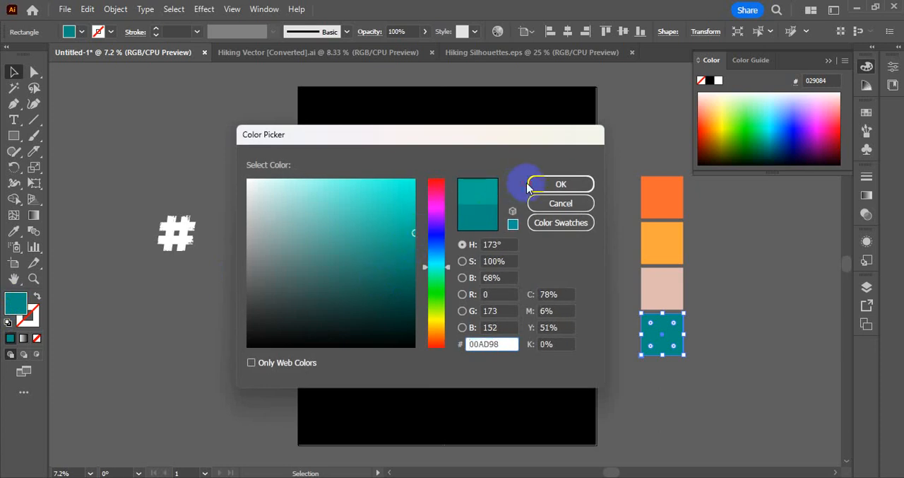
pyautogui.click(531, 184)
pyautogui.click(728, 312)
# Sample the palette squares to colour the upper three bands of the # teal, beige-pink and yellow-orange from top down.
pyautogui.click(492, 201)
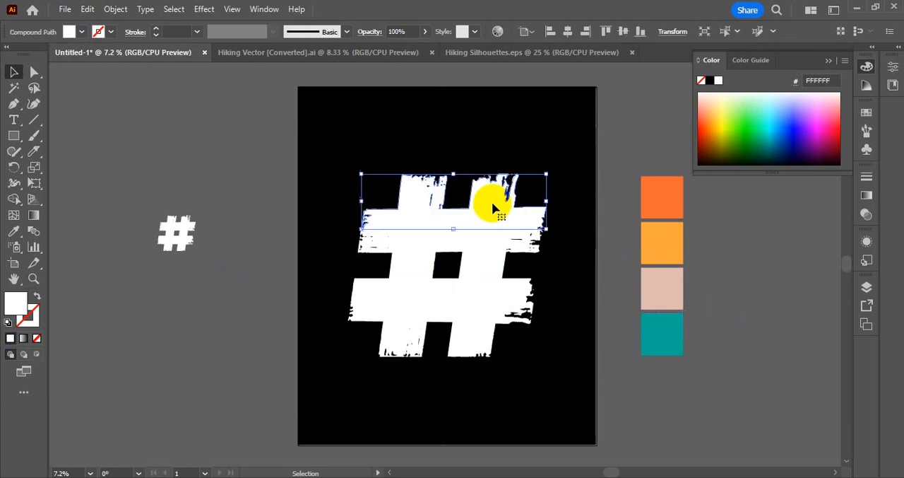
pyautogui.press('i')
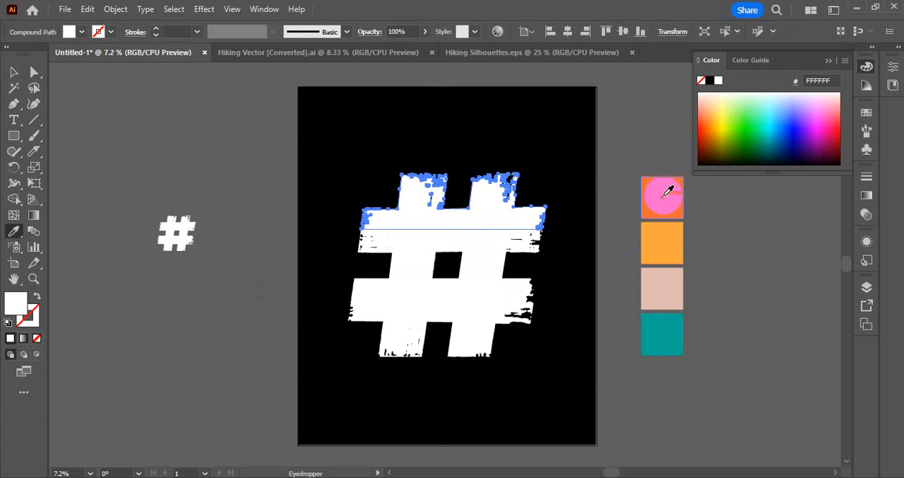
pyautogui.click(668, 340)
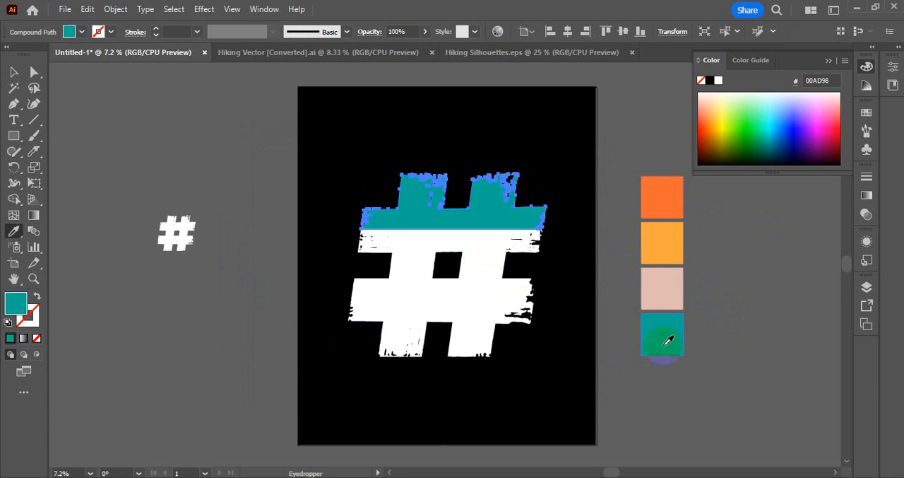
pyautogui.keyDown('ctrl'); pyautogui.click(477, 259); pyautogui.keyUp('ctrl')
pyautogui.click(659, 286)
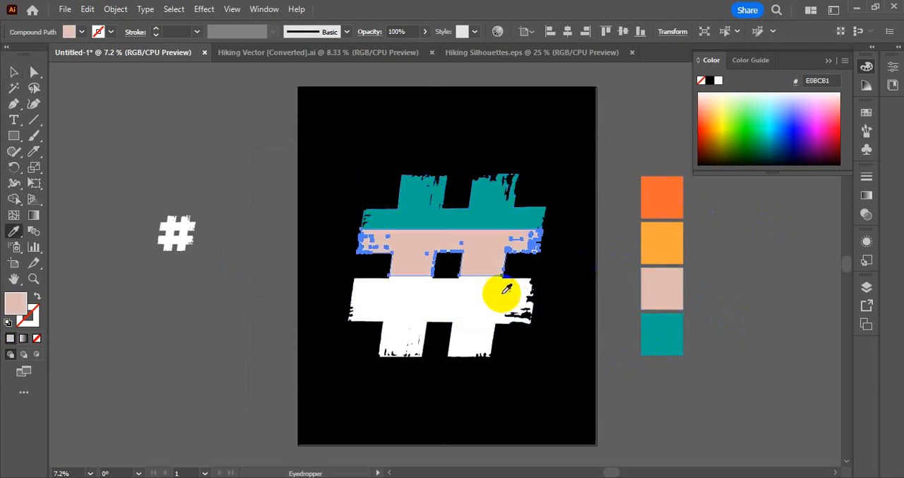
pyautogui.keyDown('ctrl'); pyautogui.click(480, 300); pyautogui.keyUp('ctrl')
pyautogui.click(657, 239)
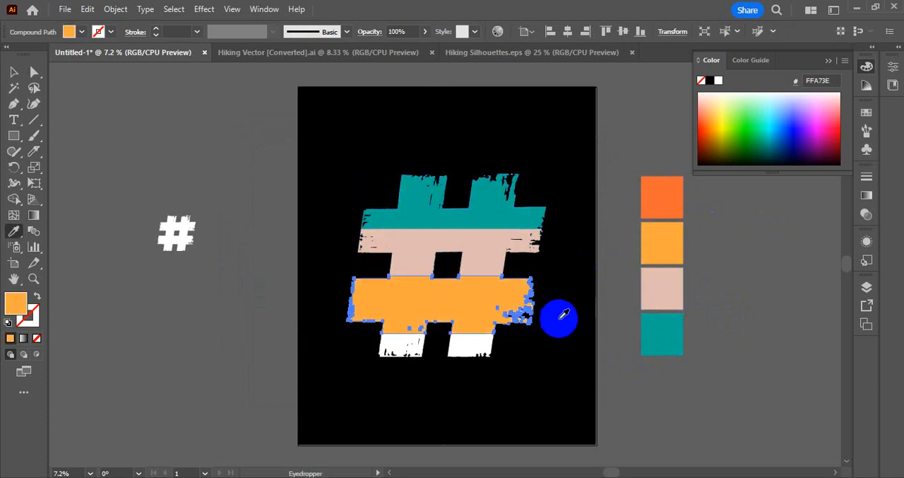
# Fill both pieces of the lowest band of the # with the top palette square's orange and deselect the artwork.
pyautogui.keyDown('ctrl'); pyautogui.click(470, 346); pyautogui.keyUp('ctrl')
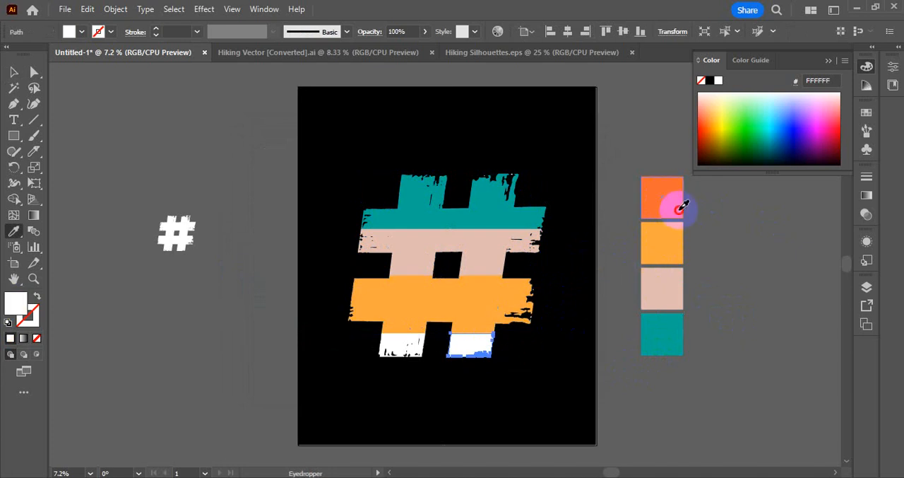
pyautogui.click(681, 206)
pyautogui.keyDown('ctrl'); pyautogui.click(396, 345); pyautogui.keyUp('ctrl')
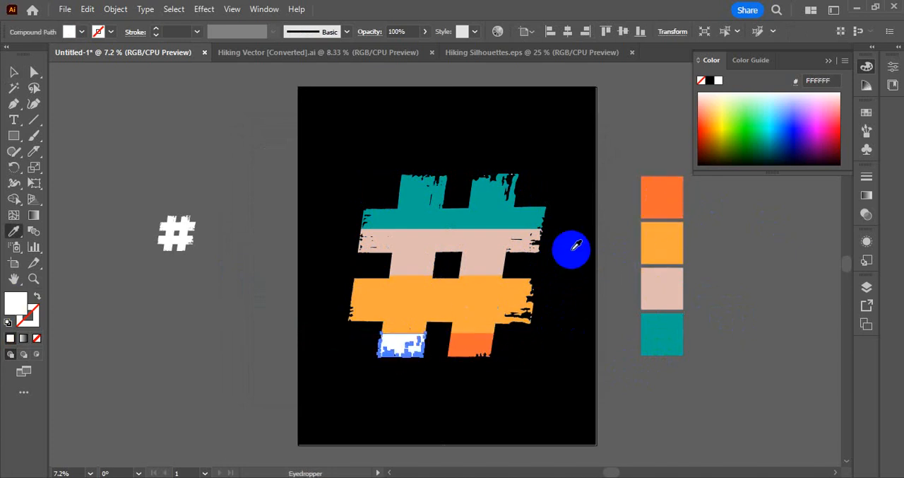
pyautogui.click(648, 201)
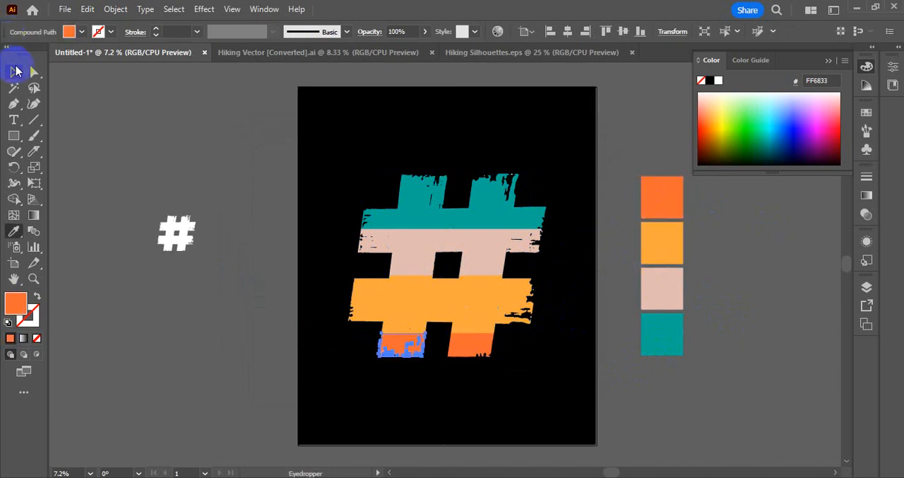
pyautogui.click(16, 71)
pyautogui.click(316, 157)
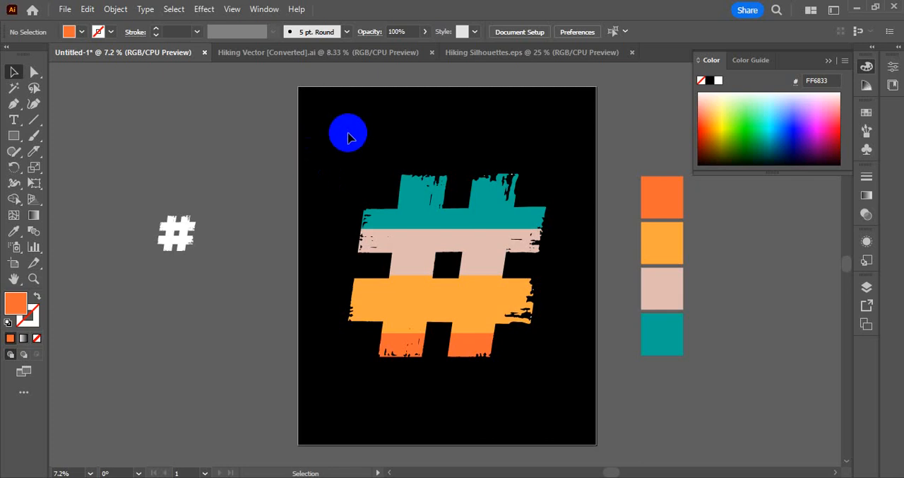
# Select the pieces in the third band of the #, including stray fragments, and match them all to its yellow-orange fill.
pyautogui.moveTo(348, 134); pyautogui.dragTo(558, 220)
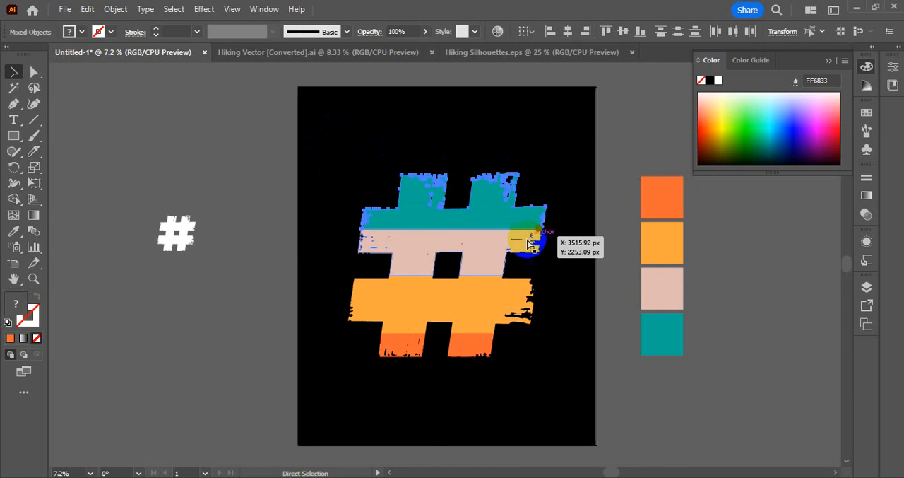
pyautogui.moveTo(342, 351); pyautogui.dragTo(493, 385)
pyautogui.click(587, 352)
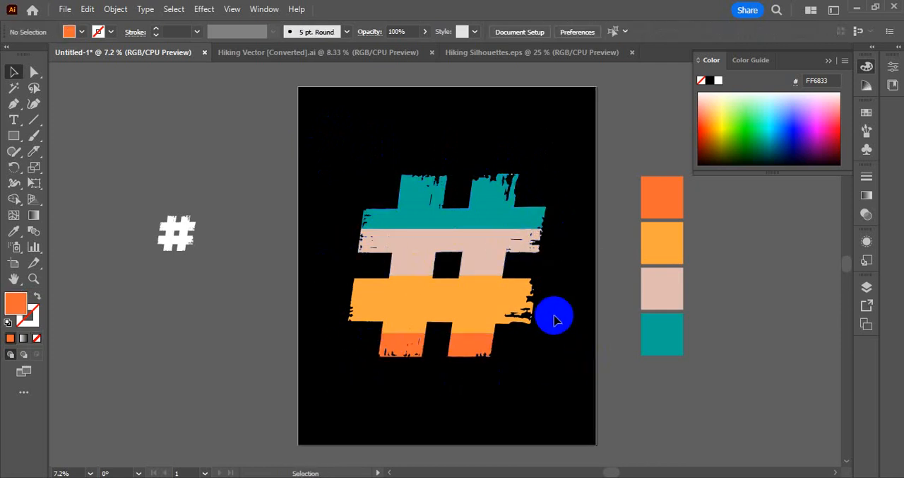
pyautogui.moveTo(556, 279); pyautogui.dragTo(503, 330)
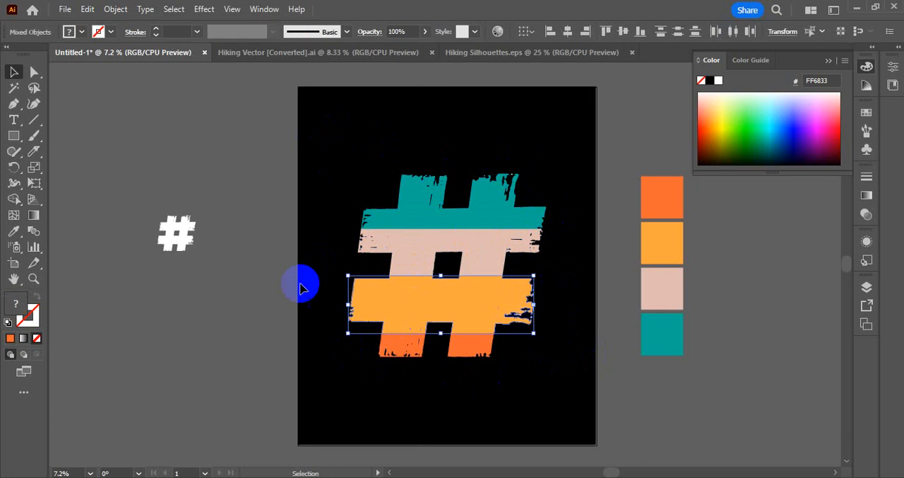
pyautogui.click(384, 299)
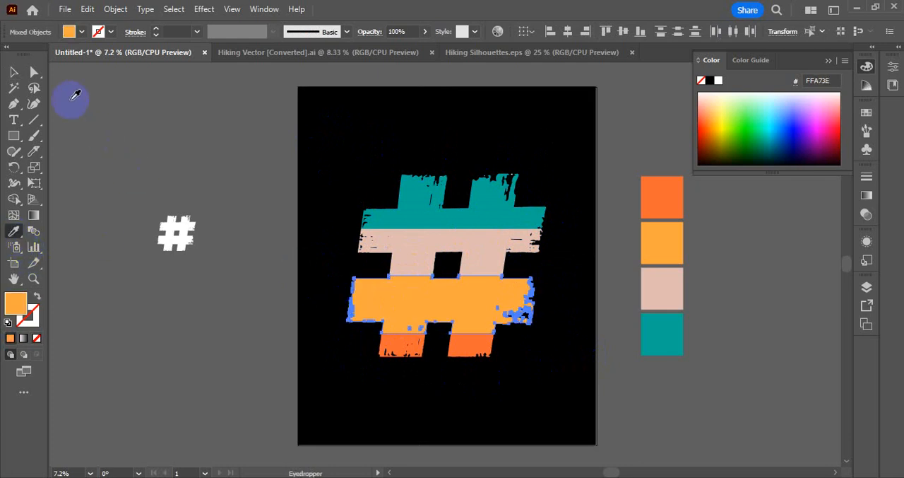
pyautogui.click(14, 71)
pyautogui.click(256, 202)
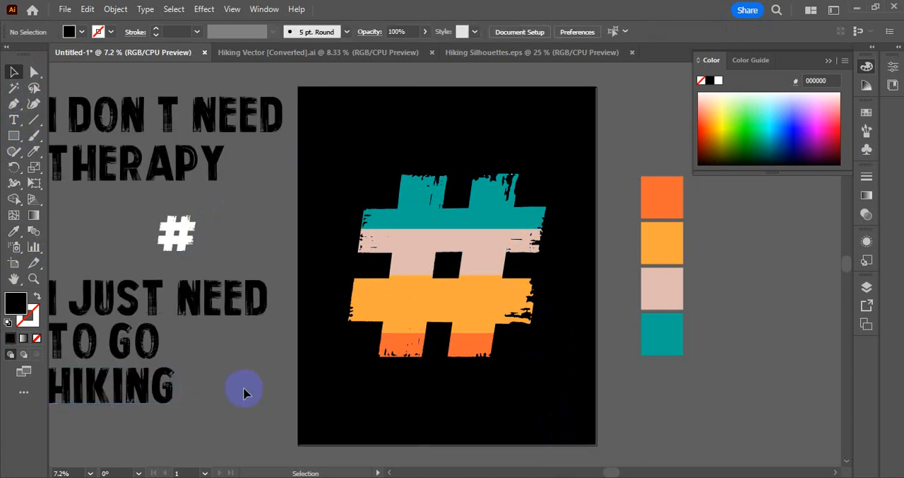
# Select the slogan text beside the artboard and try successive fonts on it, including Playbill, Poor Richard, Poplar Std Black and Rosewood Std, up to Wedges.
pyautogui.moveTo(208, 349); pyautogui.dragTo(222, 351)
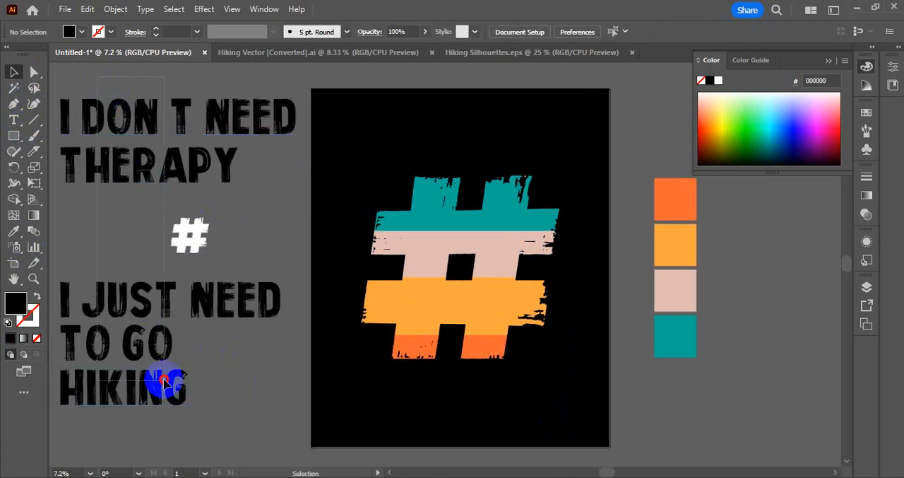
pyautogui.click(169, 401)
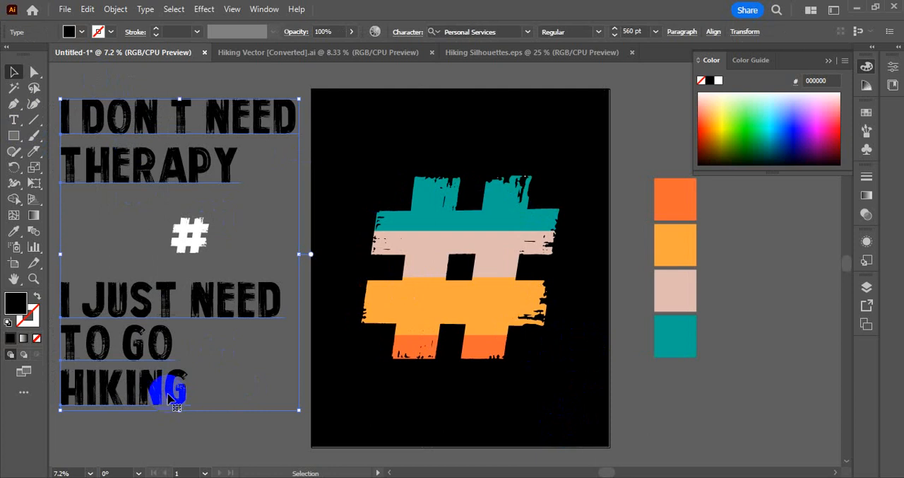
pyautogui.moveTo(170, 391)
pyautogui.mouseDown()
pyautogui.moveTo(172, 373)
pyautogui.moveTo(157, 351)
pyautogui.moveTo(162, 301)
pyautogui.moveTo(226, 187)
pyautogui.mouseUp()
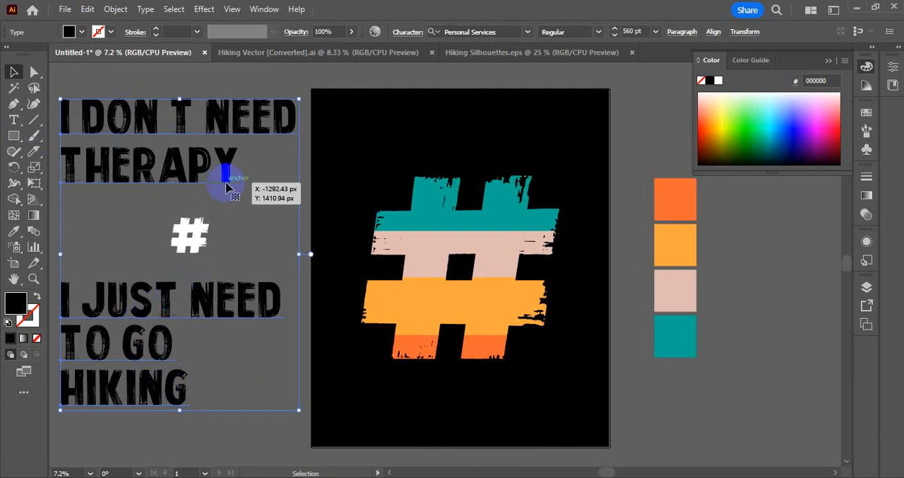
pyautogui.click(481, 32)
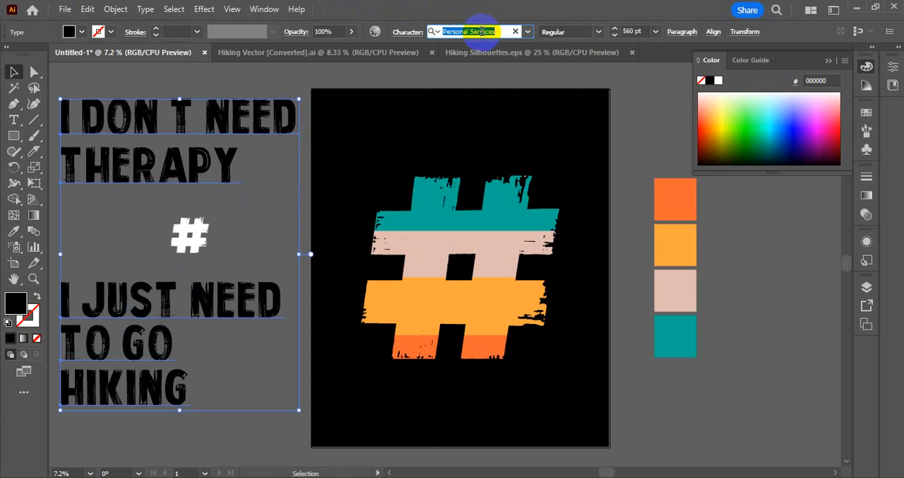
pyautogui.press('Down')
pyautogui.press('Down')
pyautogui.press('Down')
pyautogui.press('Down')
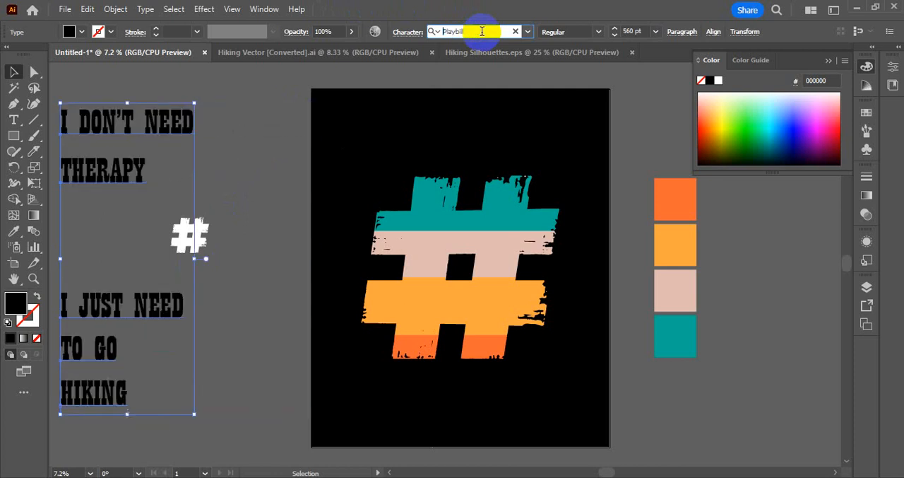
pyautogui.press('Up')
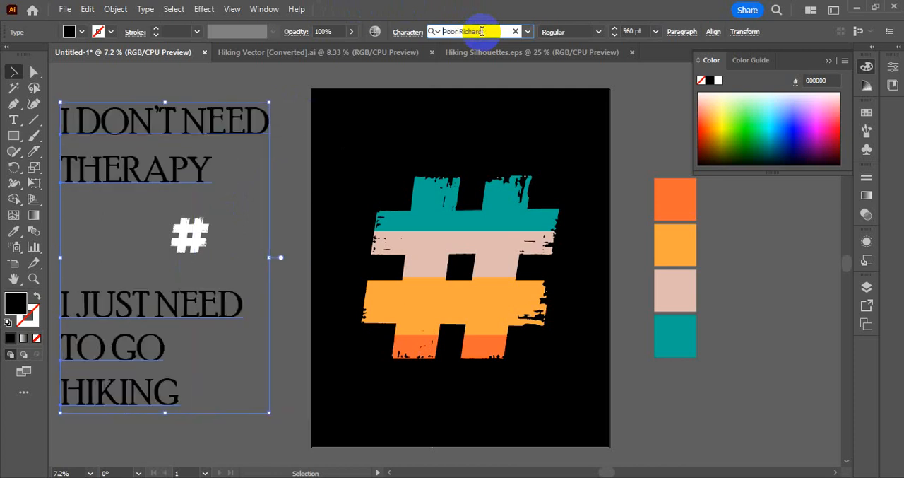
pyautogui.press('Down')
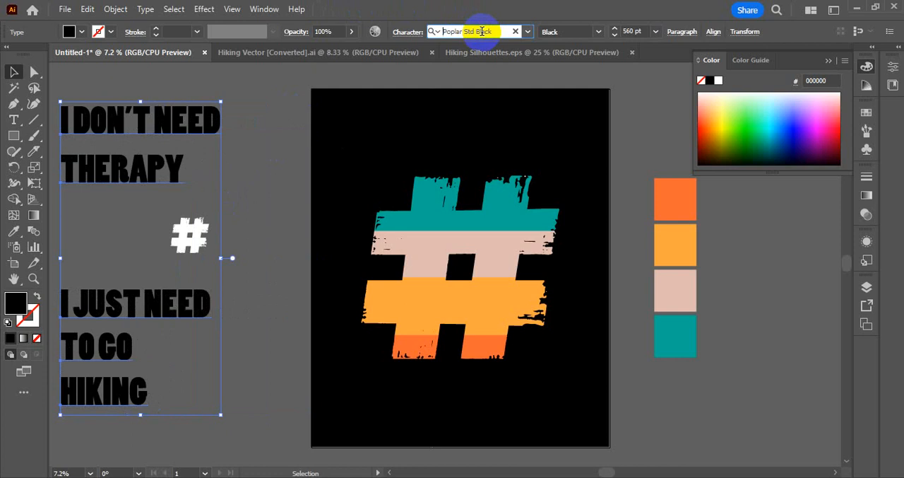
pyautogui.press('Down')
pyautogui.press('Down')
pyautogui.press('Down')
pyautogui.press('Down')
pyautogui.press('Down')
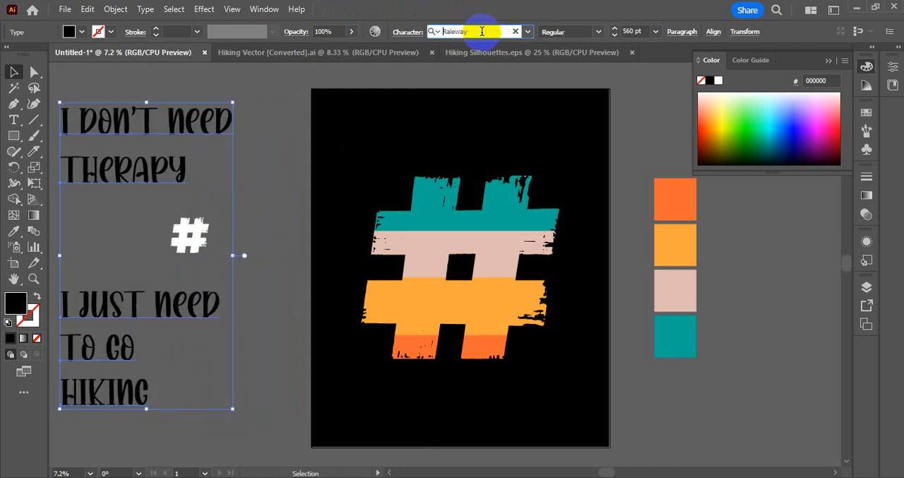
pyautogui.press('Down')
pyautogui.press('Down')
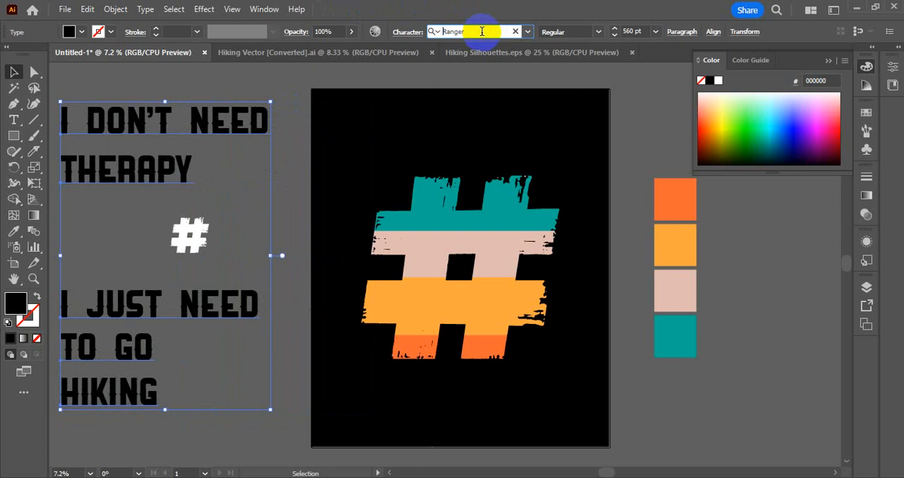
pyautogui.press('Down')
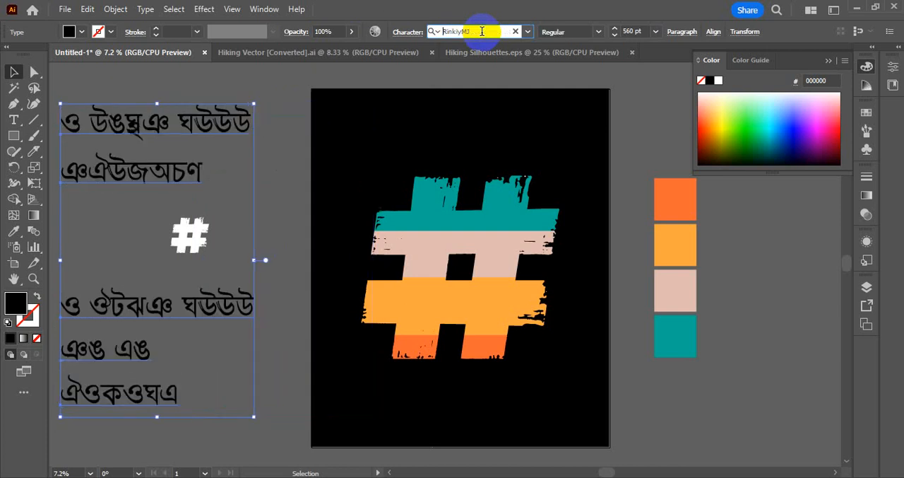
pyautogui.press('Down')
pyautogui.press('Down')
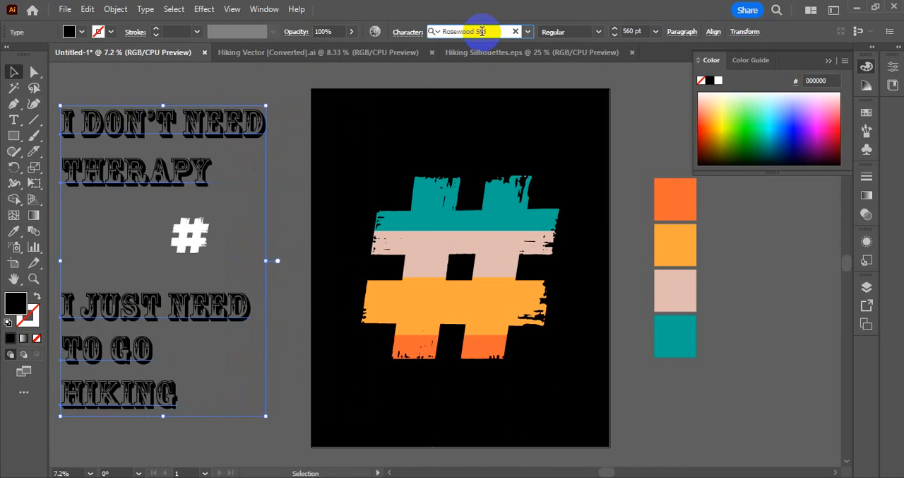
pyautogui.press('Down')
pyautogui.press('Down')
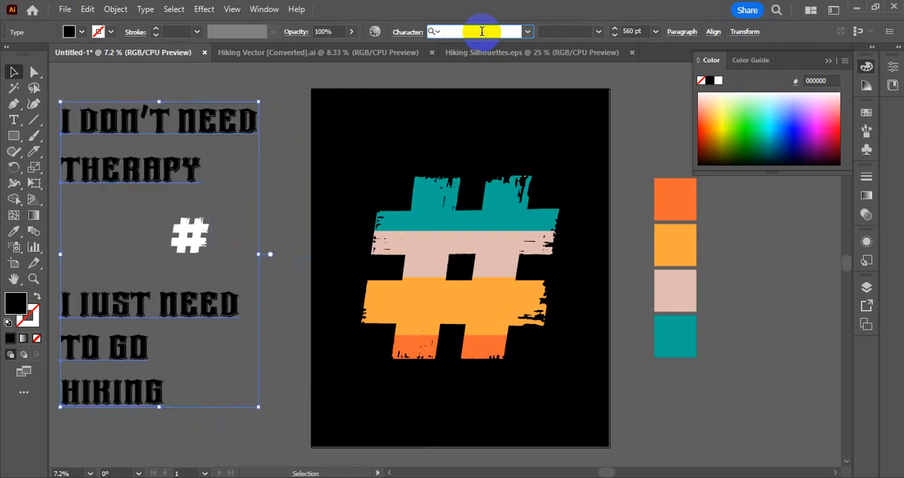
pyautogui.press('Down')
pyautogui.press('Down')
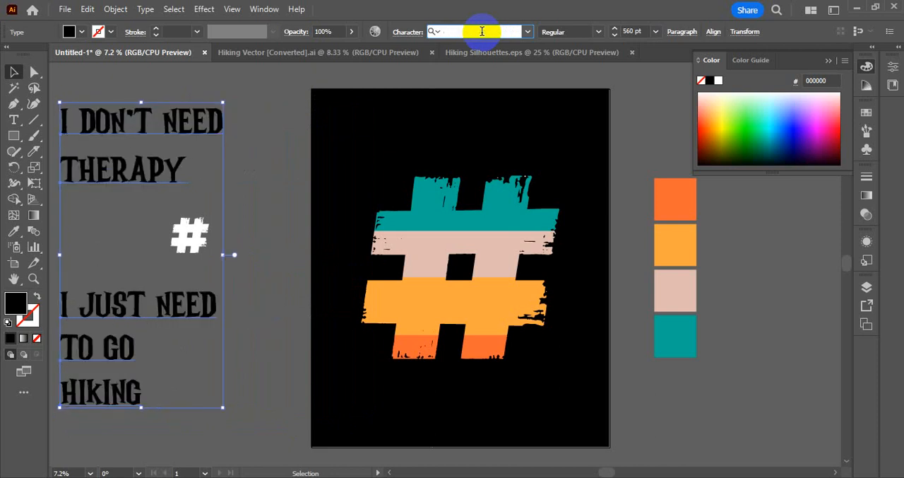
pyautogui.press('Down')
pyautogui.press('Down')
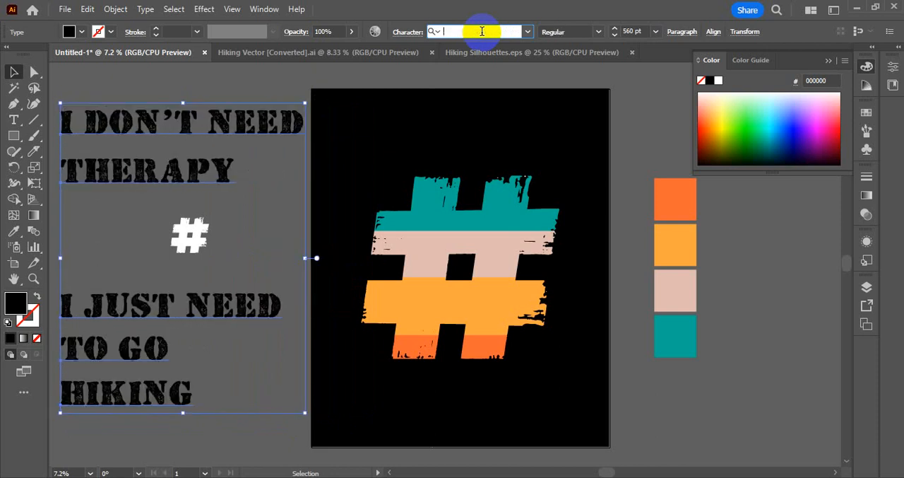
pyautogui.press('Down')
pyautogui.press('Down')
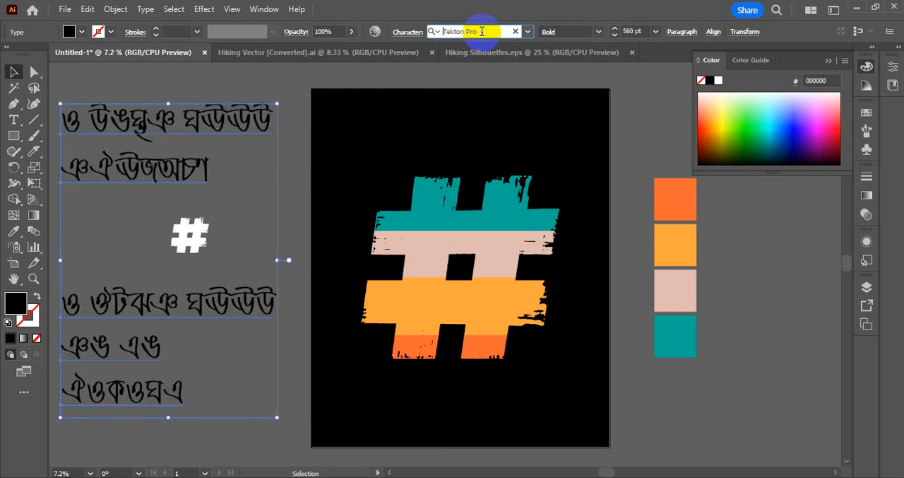
pyautogui.press('Down')
pyautogui.press('Down')
pyautogui.press('Down')
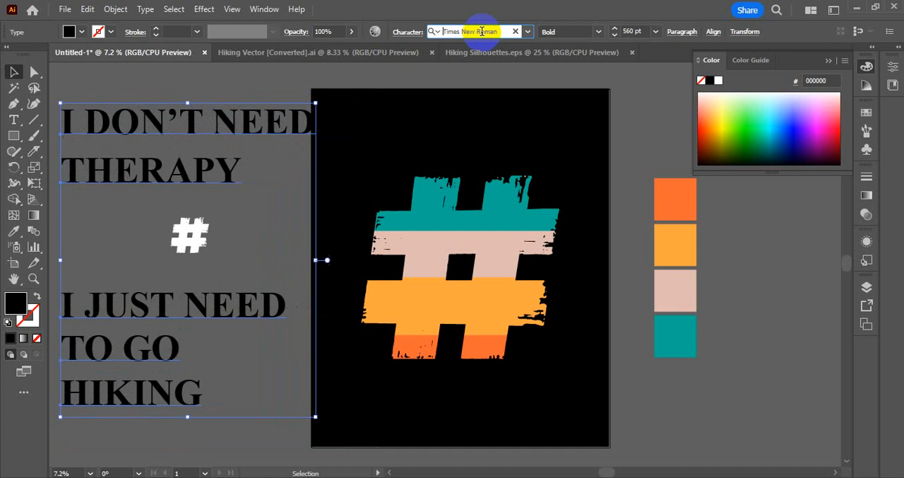
pyautogui.press('Down')
pyautogui.press('Down')
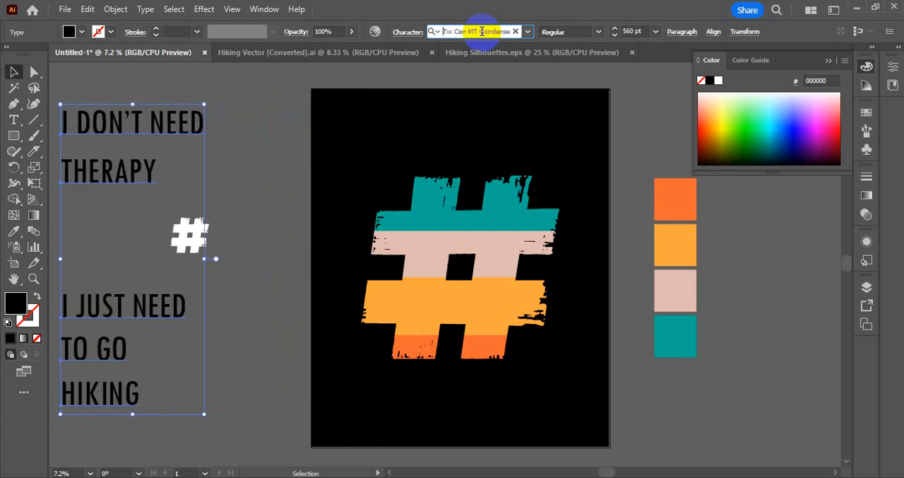
pyautogui.press('Down')
pyautogui.press('Down')
pyautogui.press('Down')
pyautogui.press('Down')
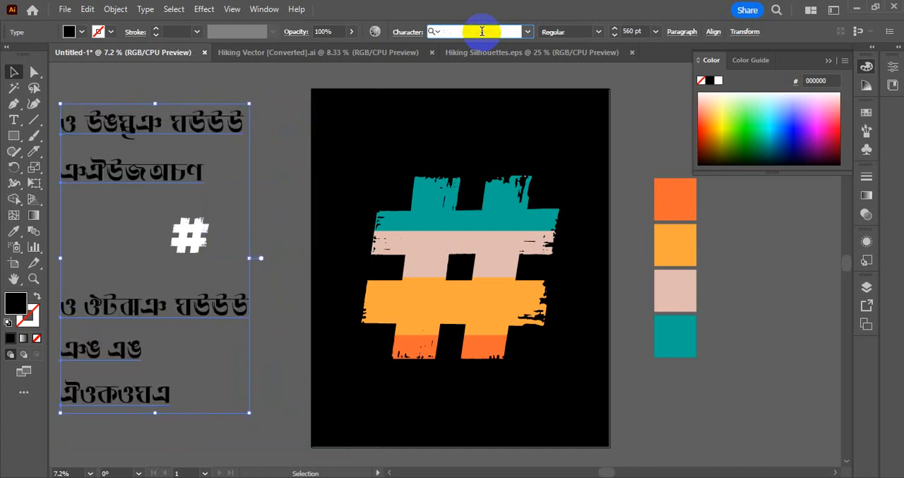
pyautogui.press('Down')
pyautogui.press('Down')
pyautogui.press('Down')
pyautogui.press('Down')
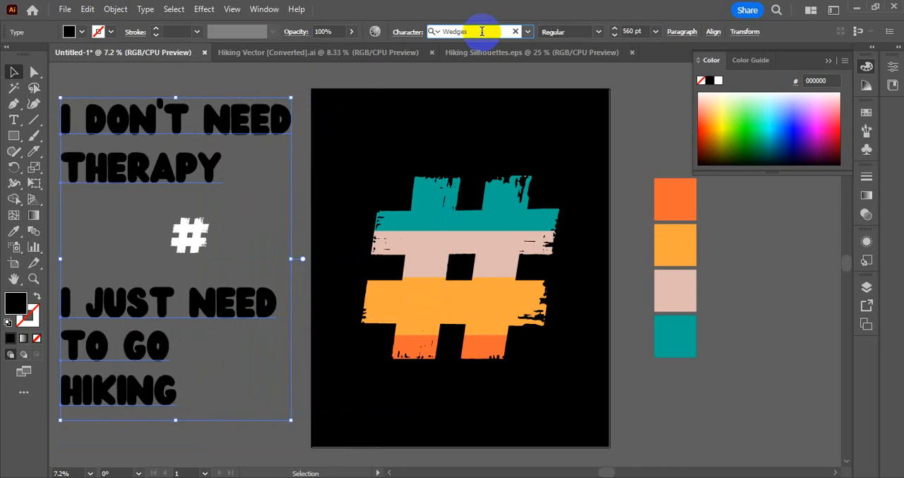
# Try further fonts on the selected slogan text, including Zig and 小塚明朝 Pro.
pyautogui.press('Down')
pyautogui.press('Down')
pyautogui.press('Down')
pyautogui.press('Down')
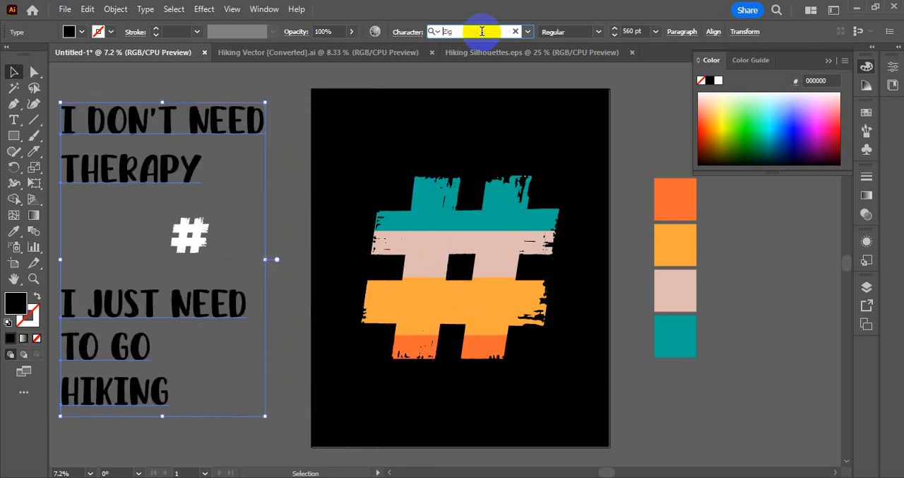
pyautogui.press('Down')
pyautogui.press('Down')
pyautogui.press('Down')
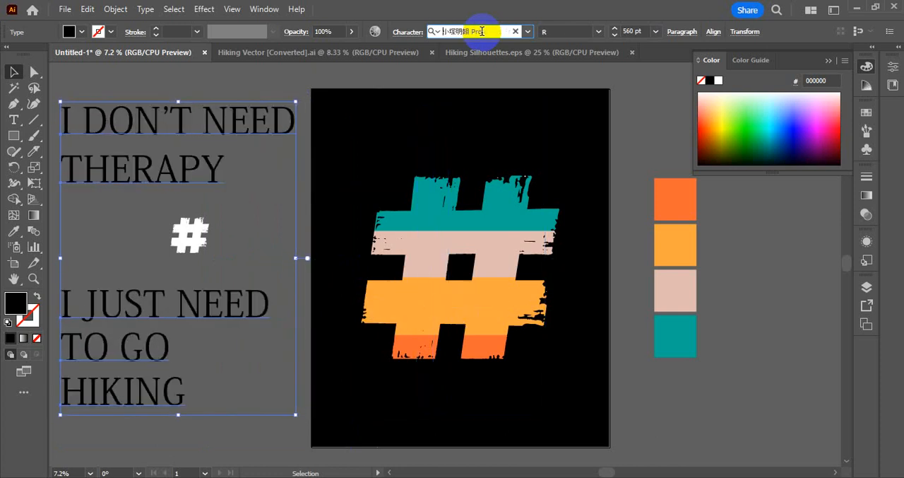
# Preview more fonts on the slogan text, set it in No Safety Zone and deselect it.
pyautogui.click(527, 31)
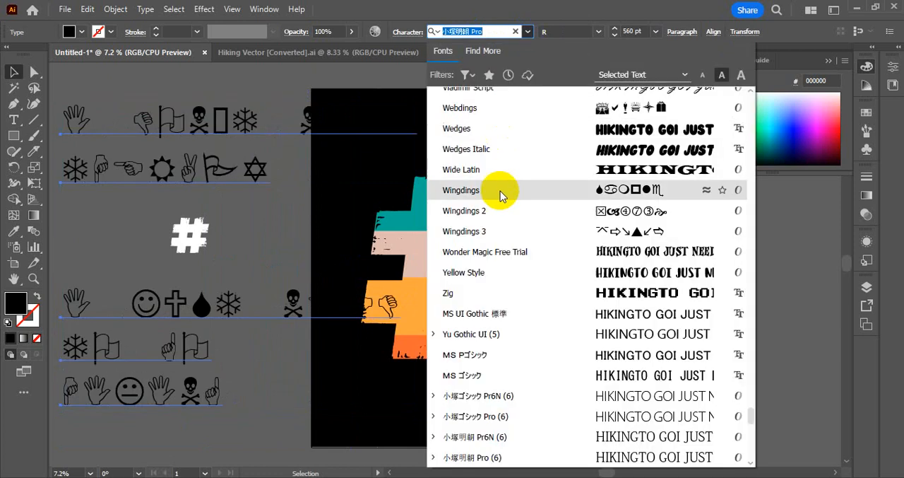
pyautogui.scroll(-6, 498, 243)
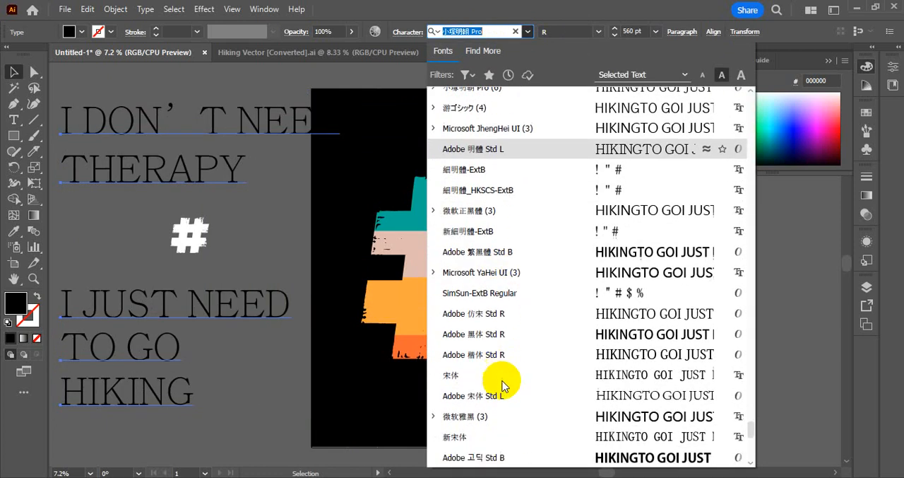
pyautogui.scroll(15, 529, 283)
pyautogui.scroll(6, 527, 280)
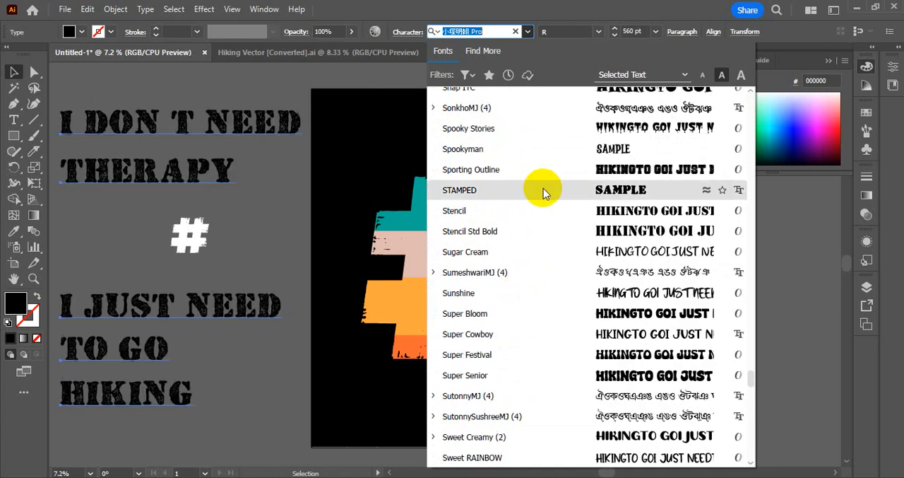
pyautogui.scroll(4, 546, 177)
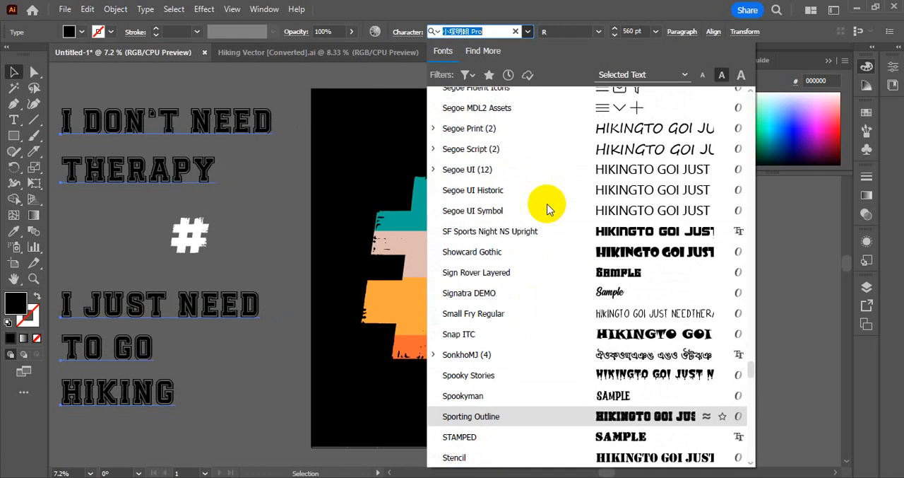
pyautogui.scroll(3, 559, 234)
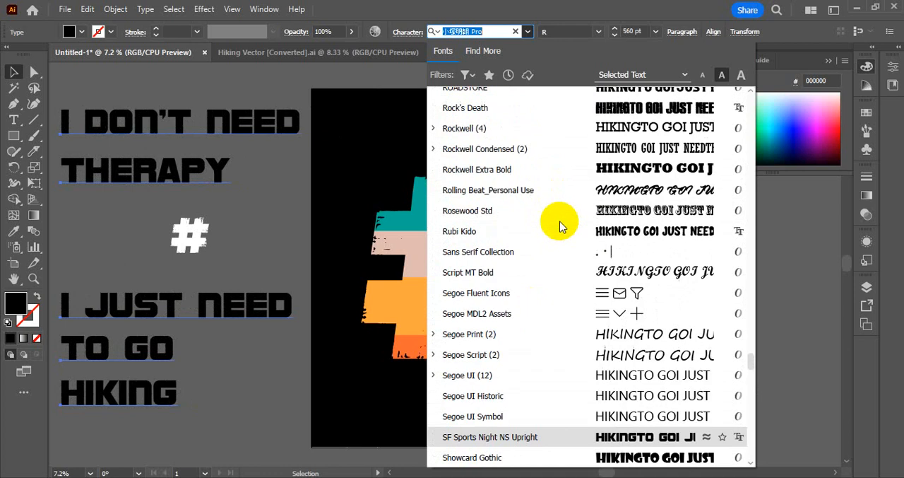
pyautogui.scroll(12, 570, 181)
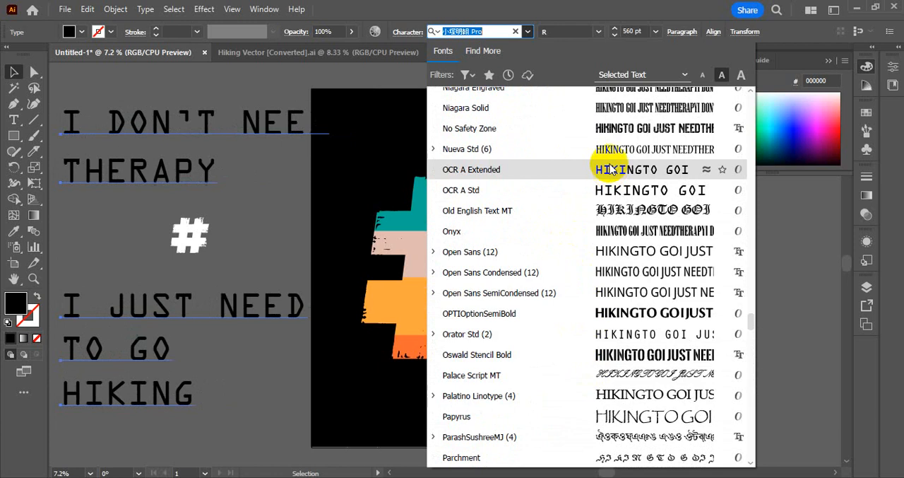
pyautogui.click(577, 130)
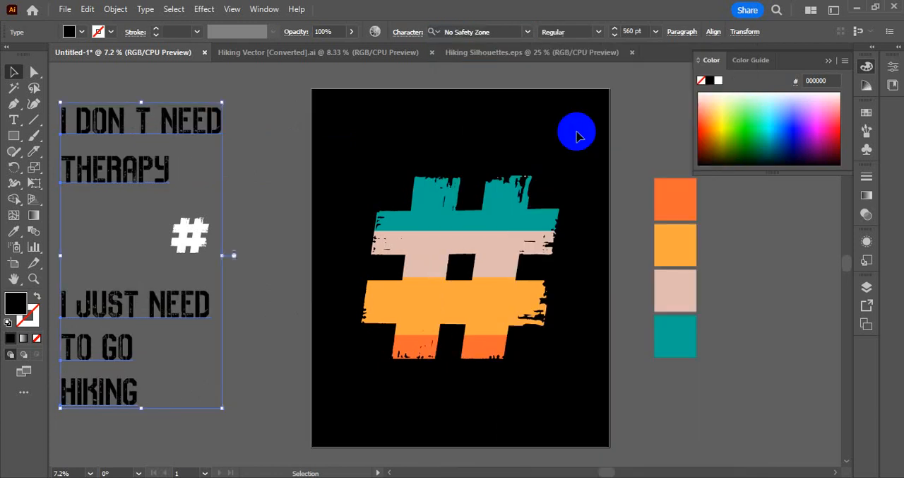
pyautogui.click(263, 165)
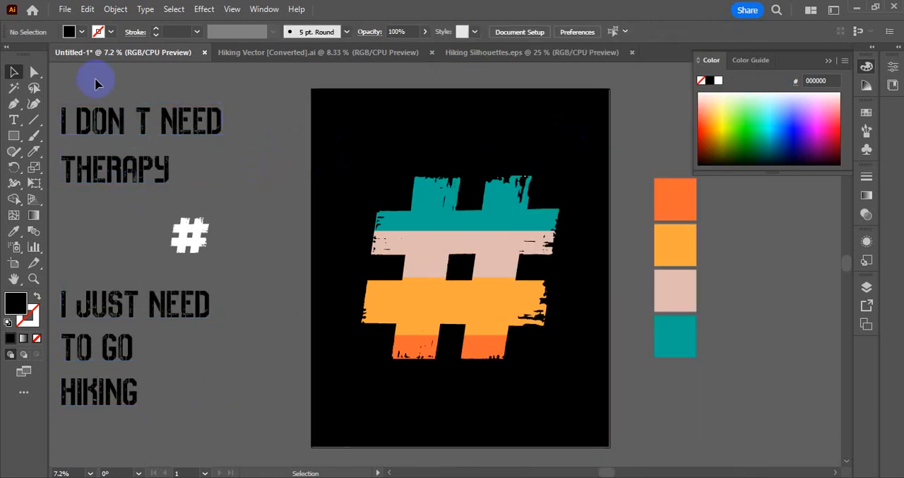
# Duplicate the slogan text onto the black artboard and fill the copy white.
pyautogui.click(94, 379)
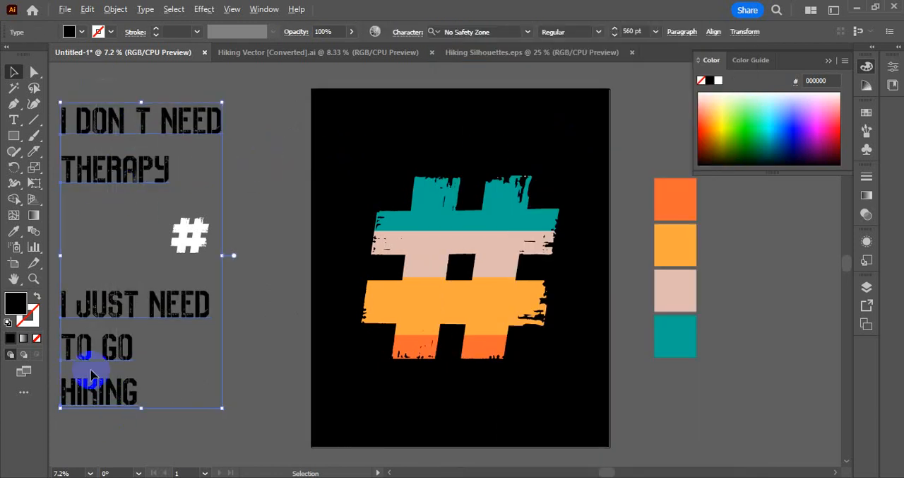
pyautogui.moveTo(88, 384); pyautogui.dragTo(413, 399)
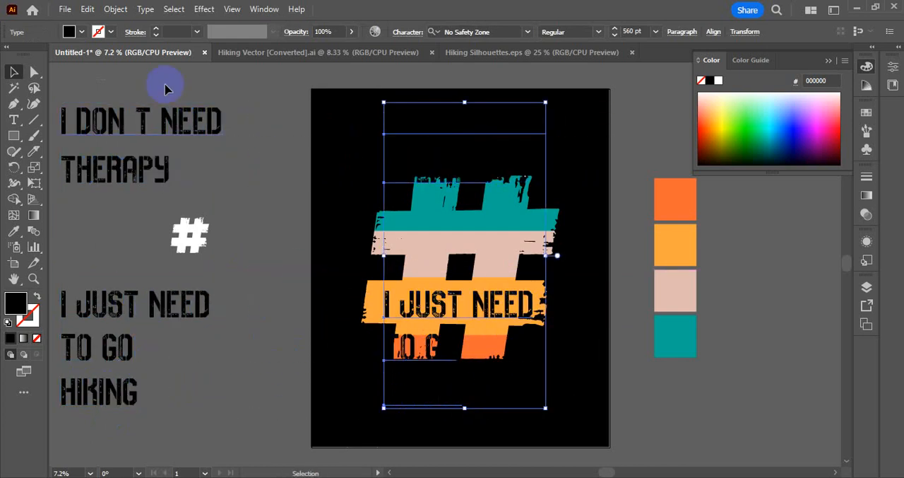
pyautogui.click(82, 32)
pyautogui.click(26, 55)
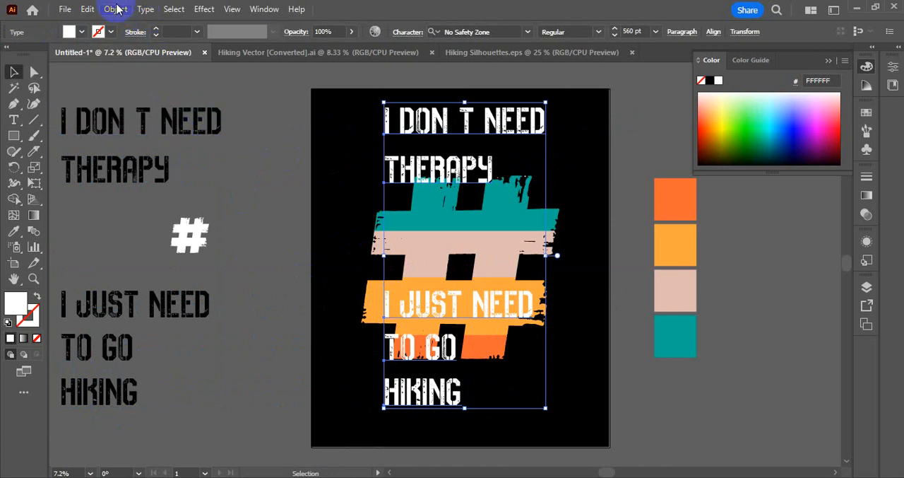
# Convert the white slogan copy to outlines and ungroup it into separately movable lines.
pyautogui.click(140, 10)
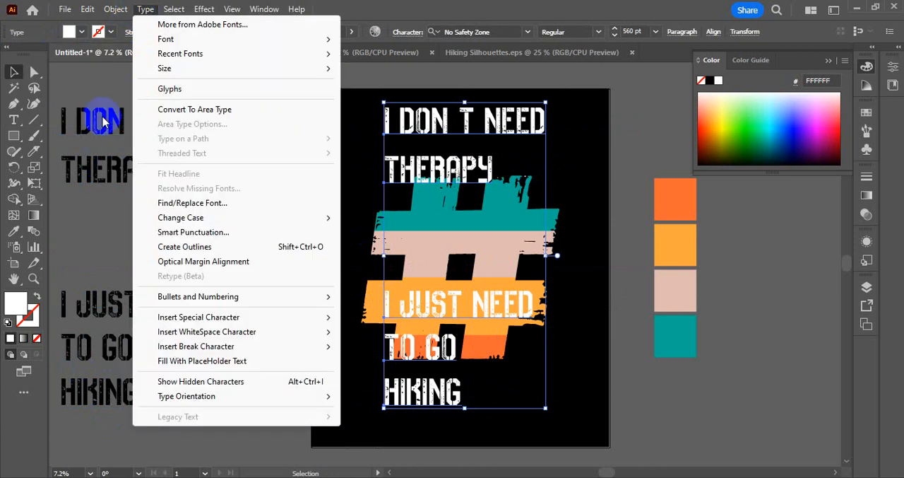
pyautogui.click(212, 247)
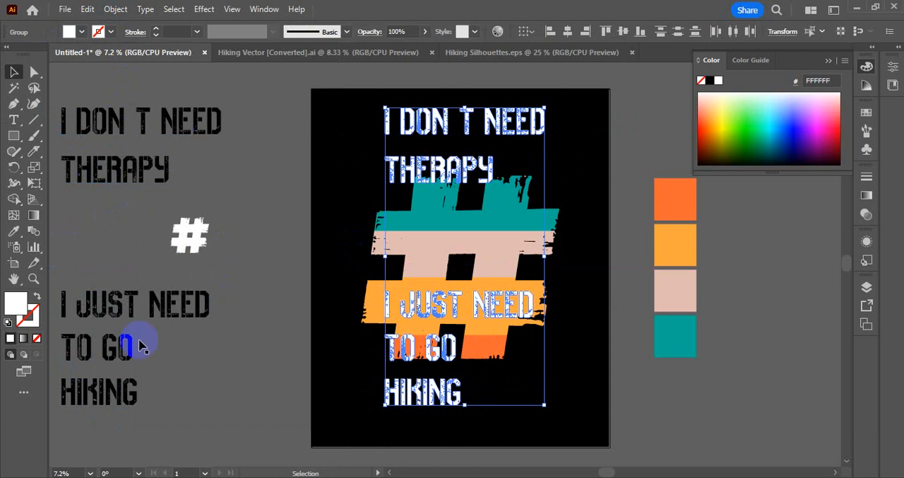
pyautogui.click(228, 393)
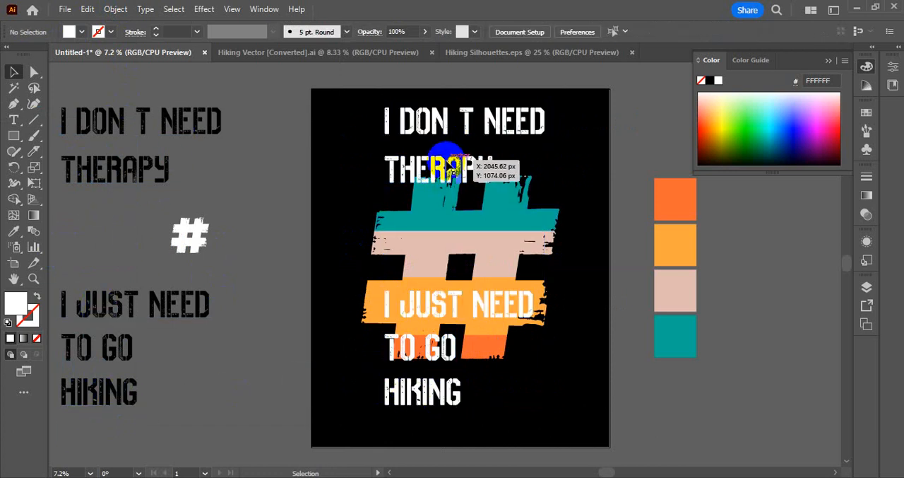
# Scale the top line "I DON T NEED" down about its centre and place THERAPY directly beneath it.
pyautogui.moveTo(447, 168); pyautogui.dragTo(568, 170)
pyautogui.click(515, 127)
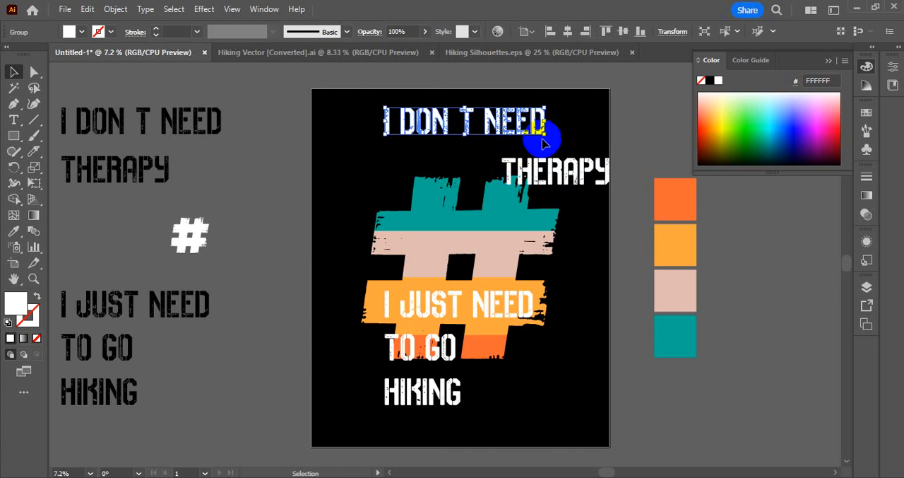
pyautogui.moveTo(546, 136)
pyautogui.mouseDown()
pyautogui.moveTo(537, 124)
pyautogui.moveTo(541, 137)
pyautogui.moveTo(535, 133)
pyautogui.mouseUp()
pyautogui.click(542, 144)
pyautogui.moveTo(522, 173); pyautogui.dragTo(445, 154)
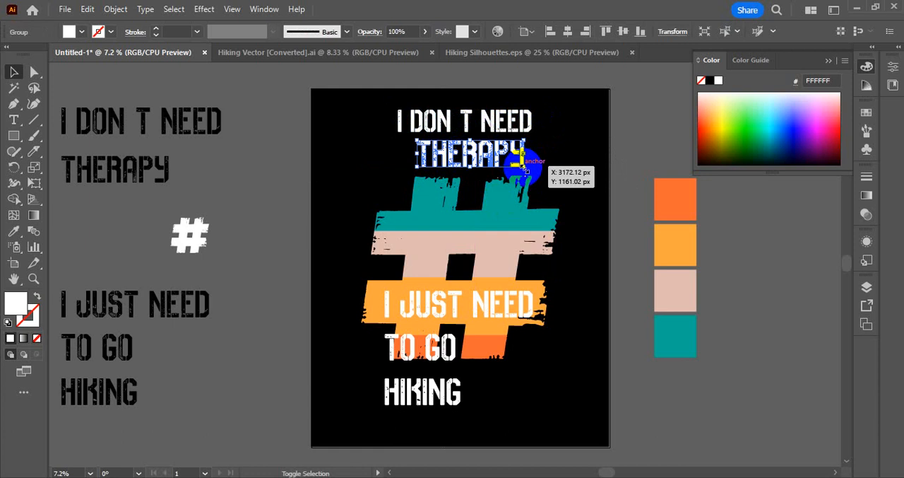
# Enlarge THERAPY to about 2988 by 737 px so it spans the full width of the #.
pyautogui.moveTo(528, 168); pyautogui.dragTo(562, 176)
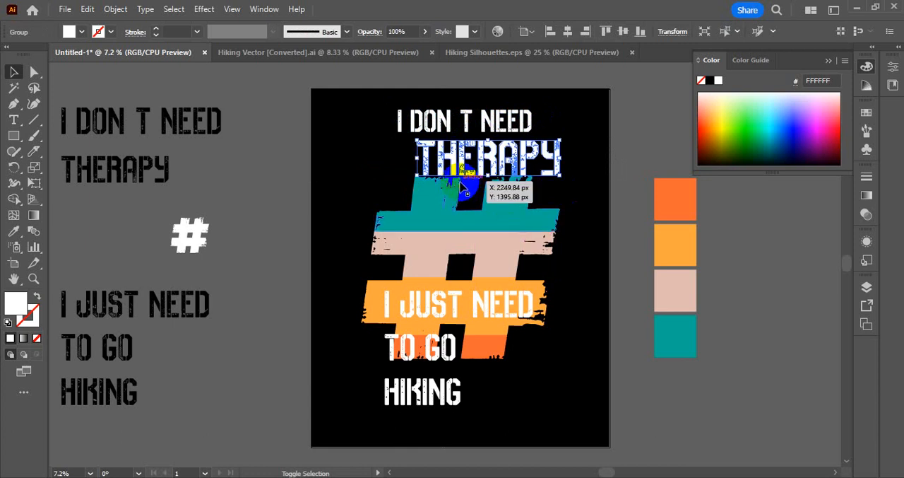
pyautogui.moveTo(414, 170); pyautogui.dragTo(361, 193)
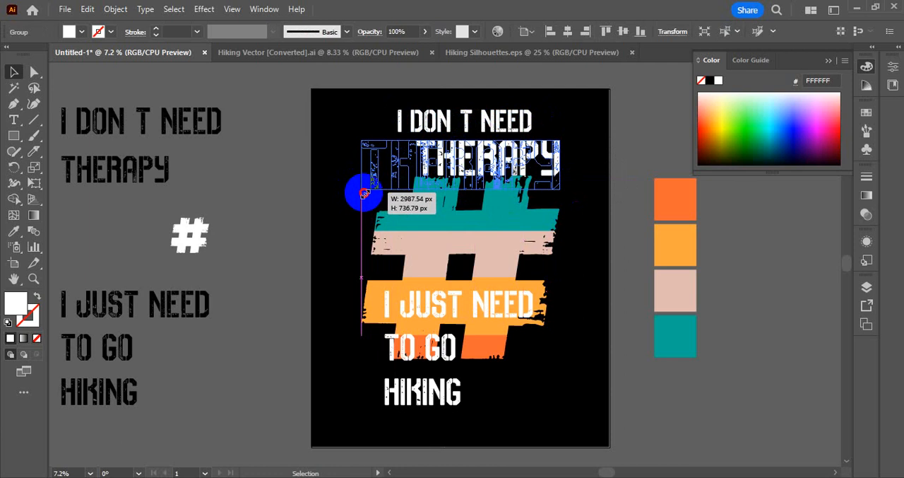
pyautogui.moveTo(363, 193); pyautogui.dragTo(363, 192)
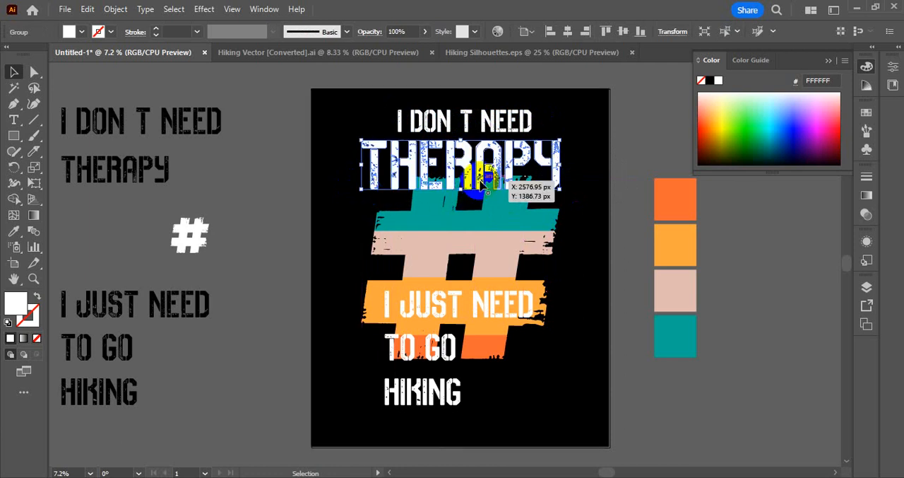
# Nudge THERAPY up closer to the line above, shift both lines down slightly together and deselect them.
pyautogui.hotkey('shift', 'Up')
pyautogui.hotkey('shift', 'Up')
pyautogui.hotkey('shift', 'Up')
pyautogui.hotkey('shift', 'Up')
pyautogui.hotkey('shift', 'Up')
pyautogui.hotkey('shift', 'Up')
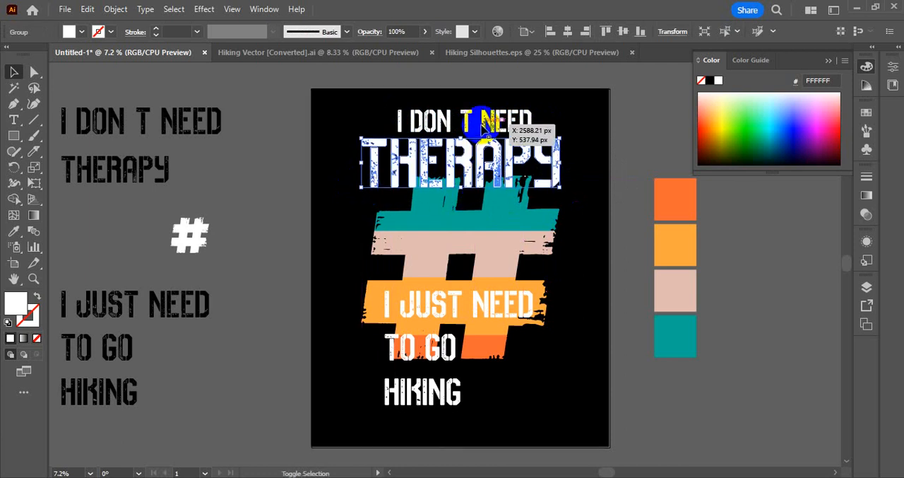
pyautogui.keyDown('shift'); pyautogui.click(486, 125); pyautogui.keyUp('shift')
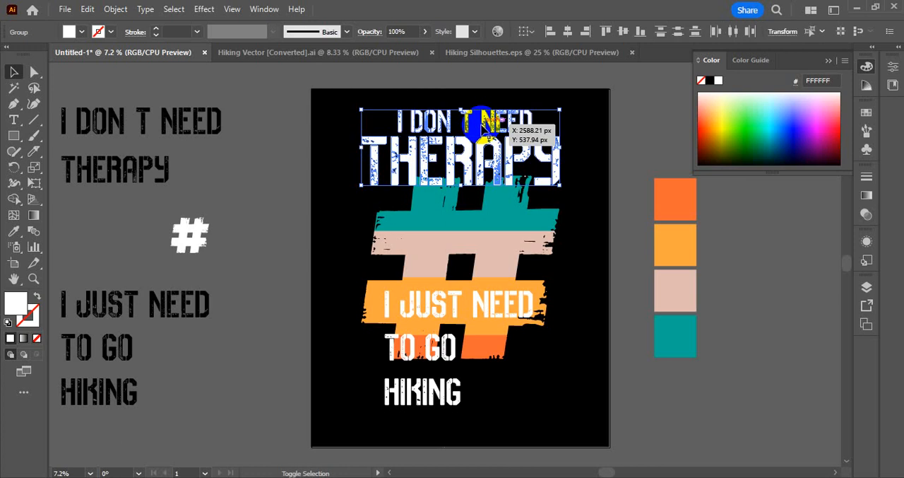
pyautogui.hotkey('shift', 'Down')
pyautogui.hotkey('shift', 'Down')
pyautogui.hotkey('shift', 'Down')
pyautogui.hotkey('shift', 'Down')
pyautogui.hotkey('shift', 'Down')
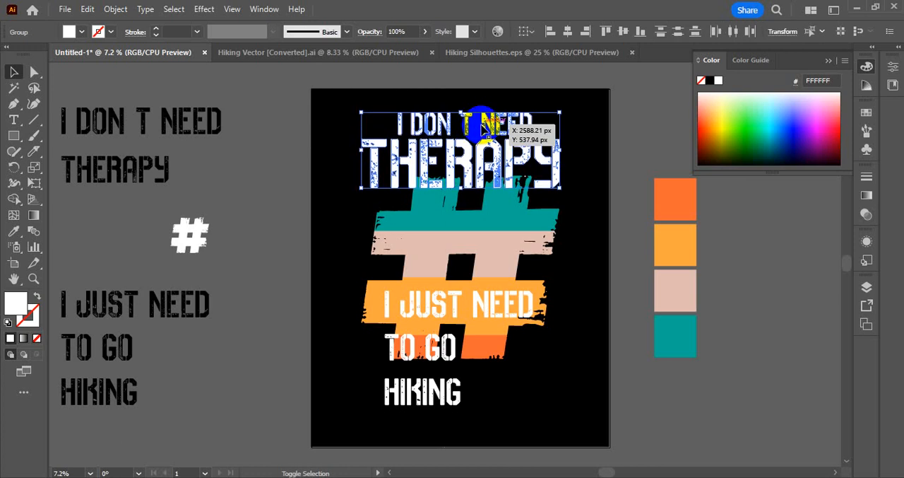
pyautogui.hotkey('shift', 'Down')
pyautogui.hotkey('shift', 'Down')
pyautogui.hotkey('shift', 'Down')
pyautogui.click(583, 226)
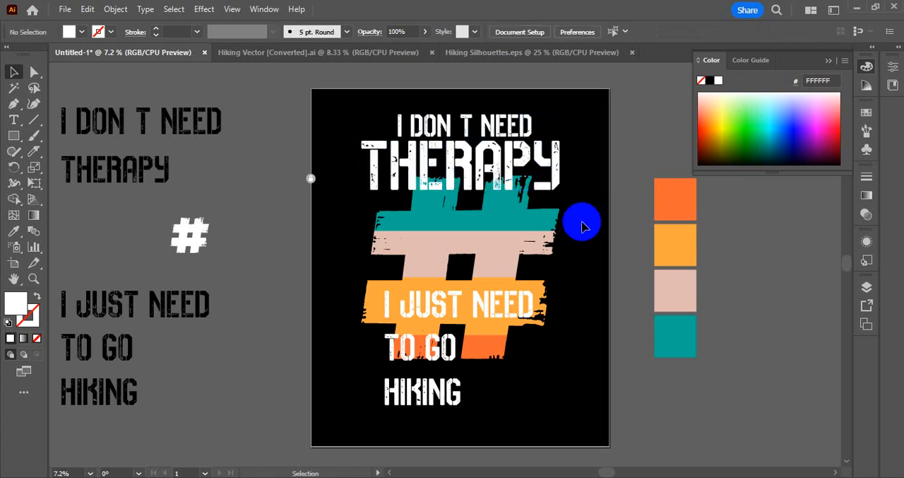
# Move HIKING lower on the artboard and set TO GO aside, just outside the artboard's lower right edge.
pyautogui.moveTo(448, 393); pyautogui.dragTo(451, 417)
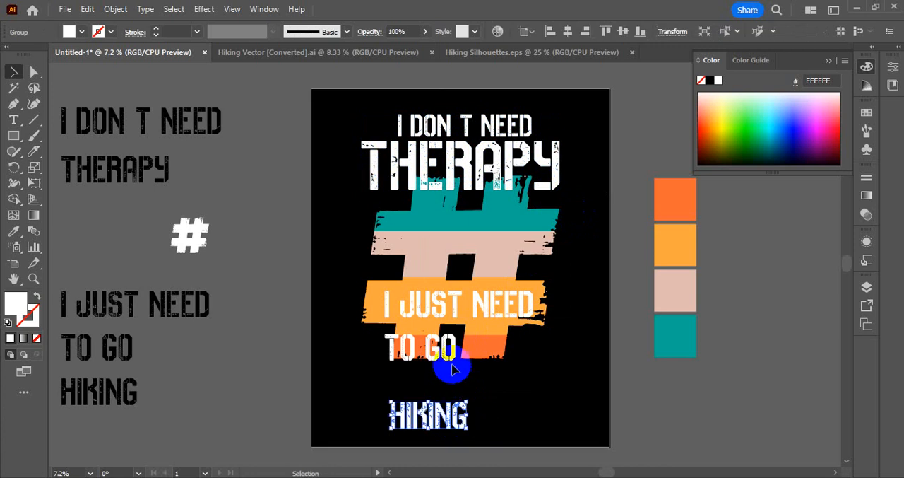
pyautogui.moveTo(441, 350); pyautogui.dragTo(666, 422)
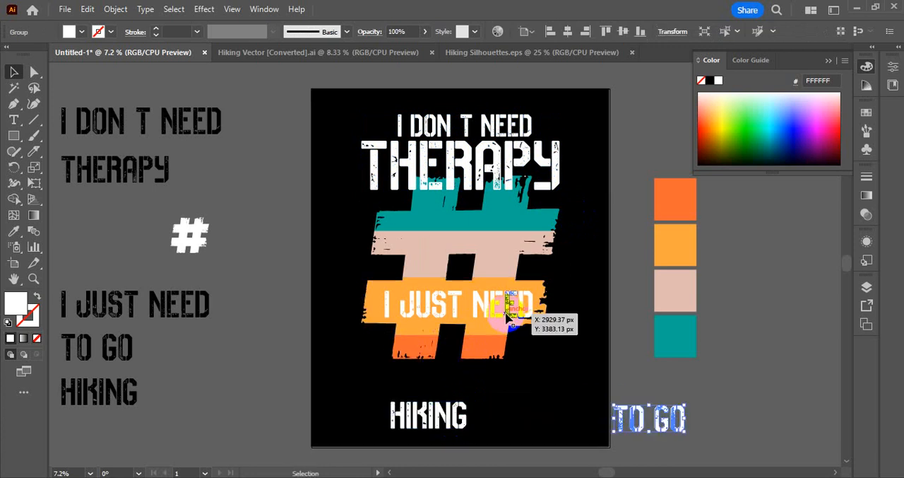
# Place "I JUST NEED" at the lower edge of the #, matched in width to the top line and centre-aligned with it.
pyautogui.moveTo(505, 309); pyautogui.dragTo(449, 369)
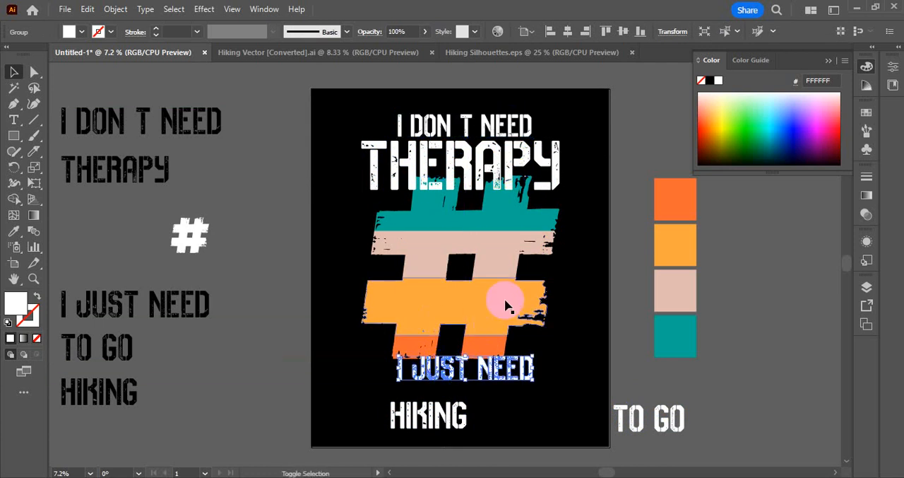
pyautogui.keyDown('shift'); pyautogui.click(506, 129); pyautogui.keyUp('shift')
pyautogui.click(501, 130)
pyautogui.click(569, 31)
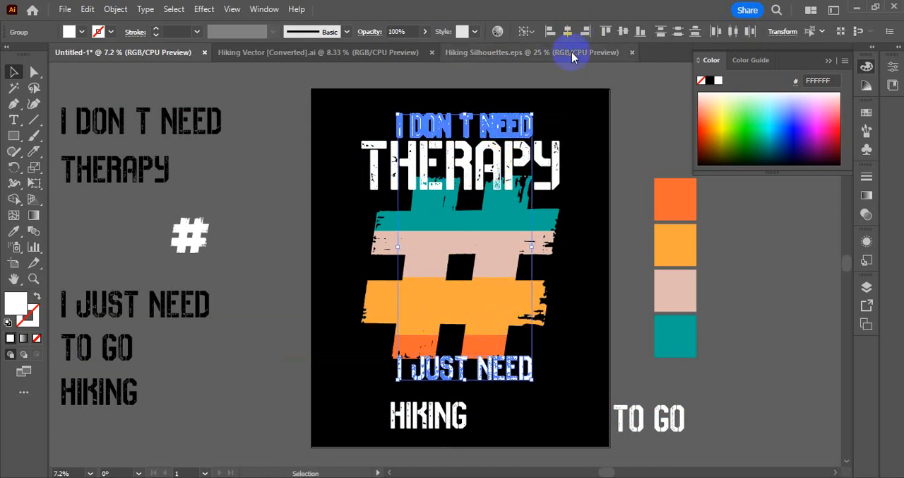
pyautogui.click(601, 177)
pyautogui.moveTo(476, 374); pyautogui.dragTo(482, 366)
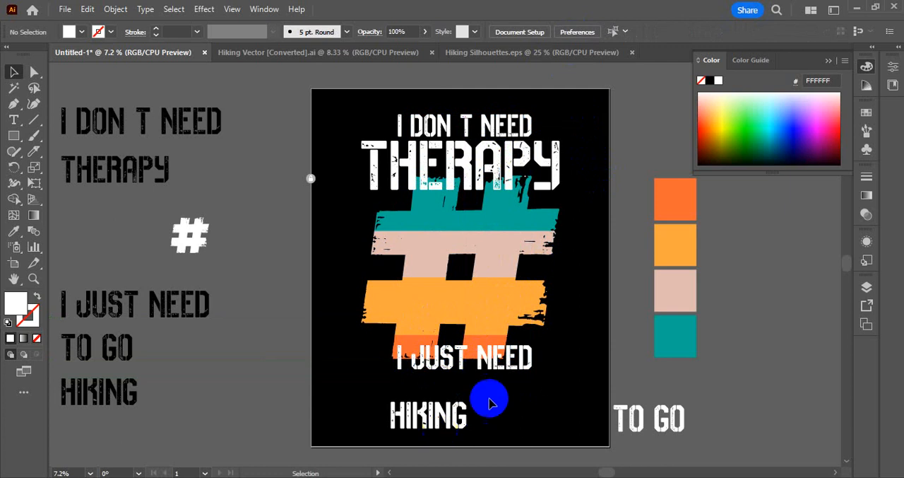
# Move TO GO to the end of "I JUST NEED", scaled to the same letter height and separated by a word space.
pyautogui.moveTo(473, 429); pyautogui.dragTo(465, 428)
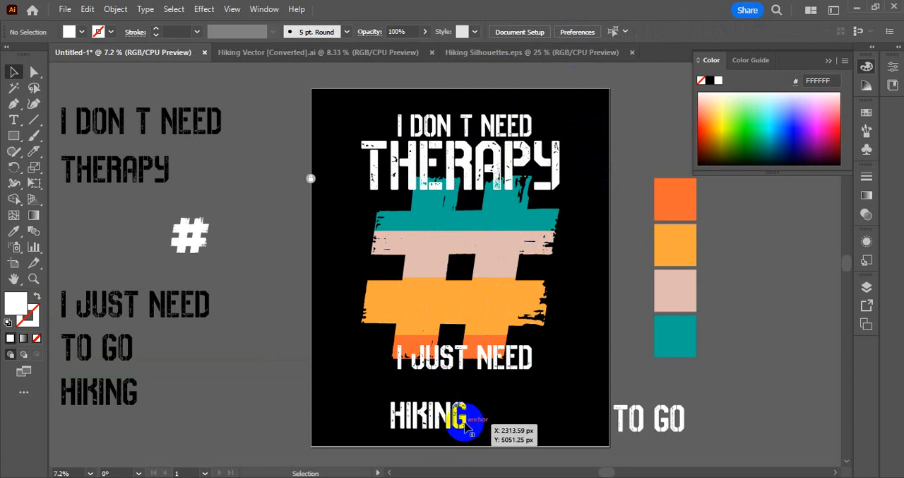
pyautogui.moveTo(649, 432); pyautogui.dragTo(454, 397)
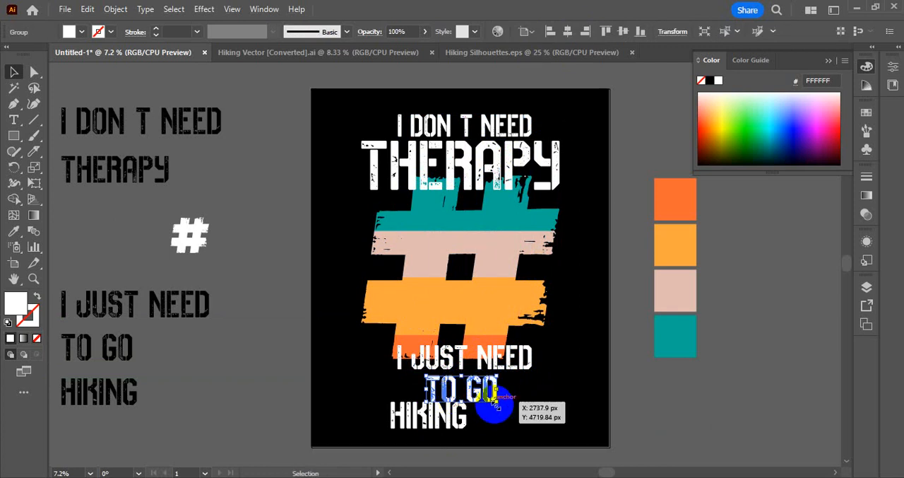
pyautogui.moveTo(507, 388); pyautogui.dragTo(574, 385)
pyautogui.scroll(-3, 559, 378)
pyautogui.scroll(7, 511, 374)
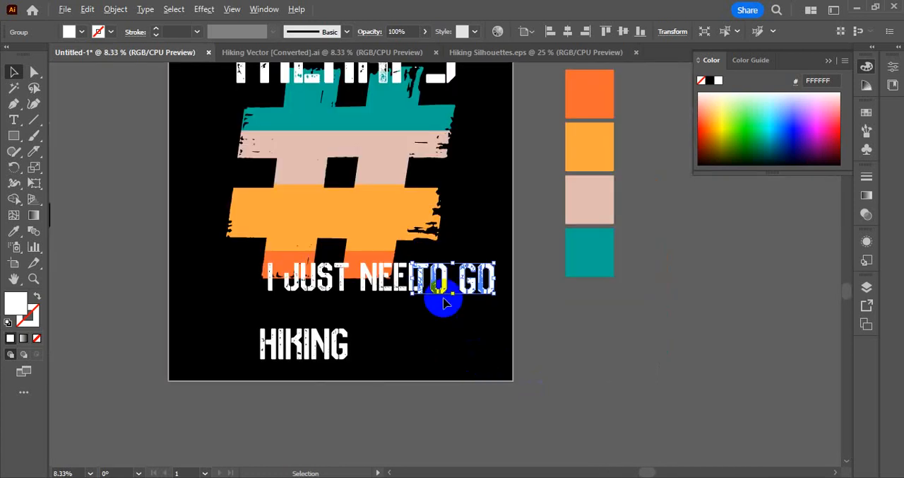
pyautogui.scroll(2, 683, 239)
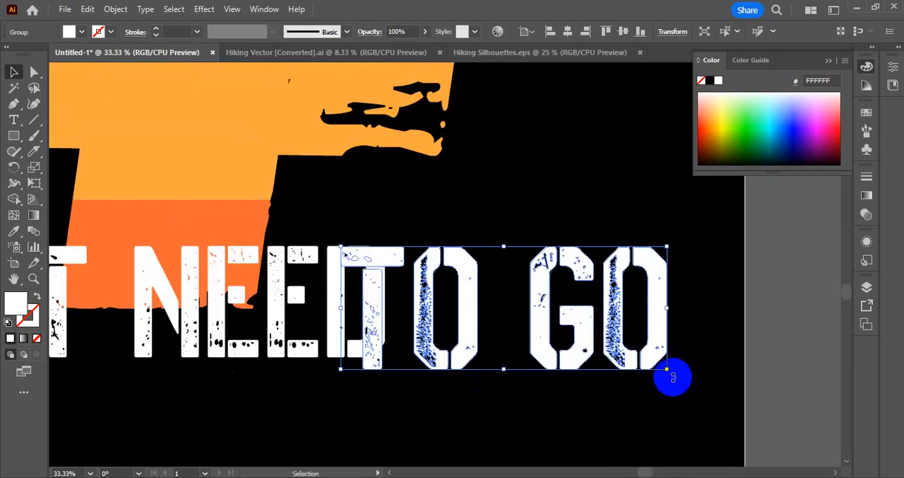
pyautogui.moveTo(667, 369); pyautogui.dragTo(651, 358)
pyautogui.moveTo(465, 295); pyautogui.dragTo(517, 302)
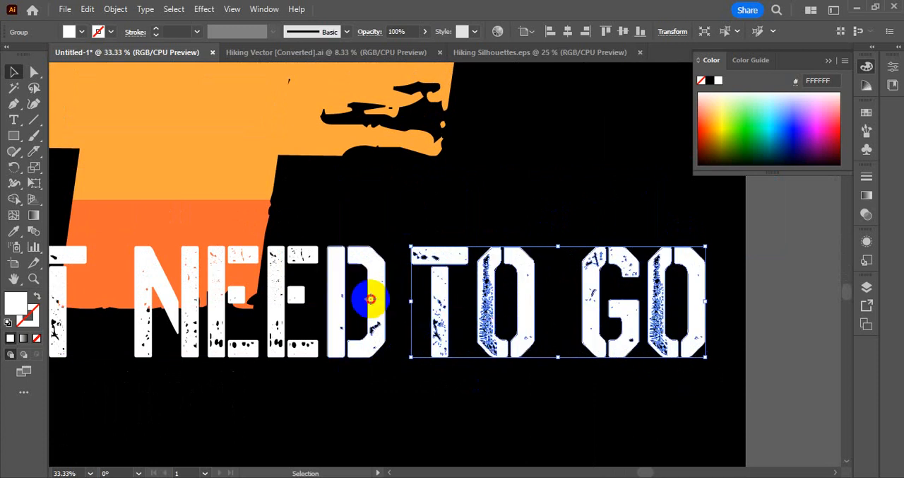
# Isolate the "I JUST NEED" group and move NEED closer to JUST to tighten the word space.
pyautogui.click(374, 304)
pyautogui.doubleClick(374, 305)
pyautogui.moveTo(339, 388); pyautogui.dragTo(613, 403)
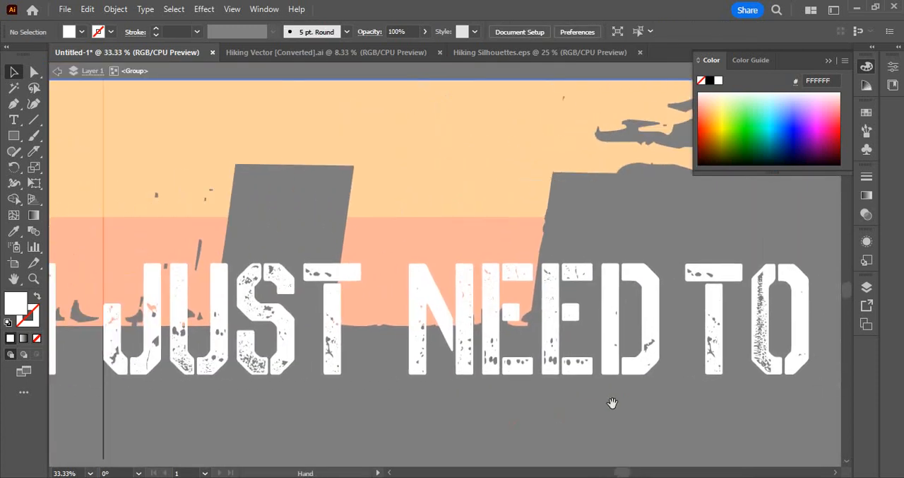
pyautogui.click(427, 342)
pyautogui.moveTo(458, 338); pyautogui.dragTo(430, 345)
pyautogui.moveTo(365, 421); pyautogui.dragTo(467, 424)
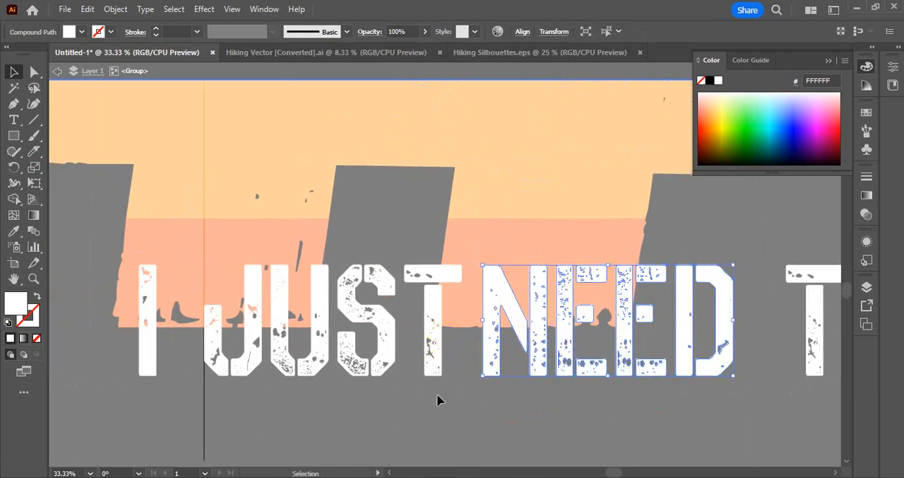
# Move JUST and NEED together closer to the opening I, then fine-tune the gap with a slight shift right.
pyautogui.keyDown('shift'); pyautogui.click(252, 317); pyautogui.keyUp('shift')
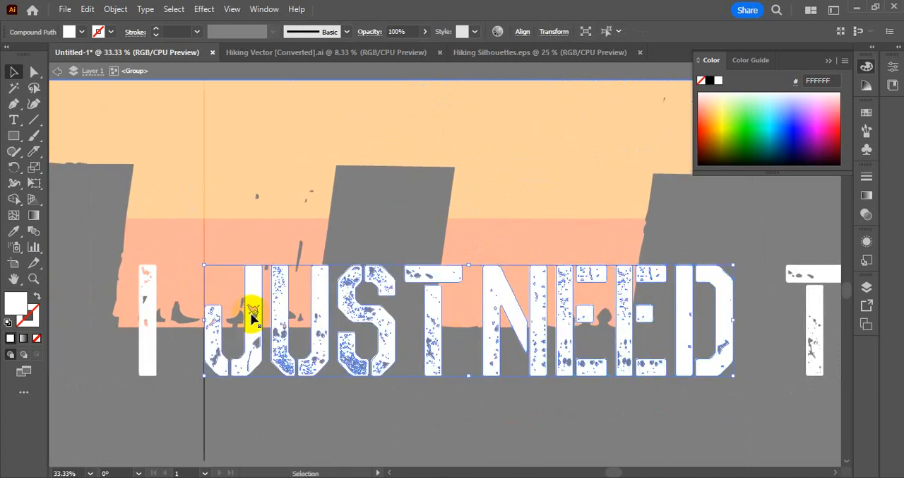
pyautogui.moveTo(252, 313); pyautogui.dragTo(221, 311)
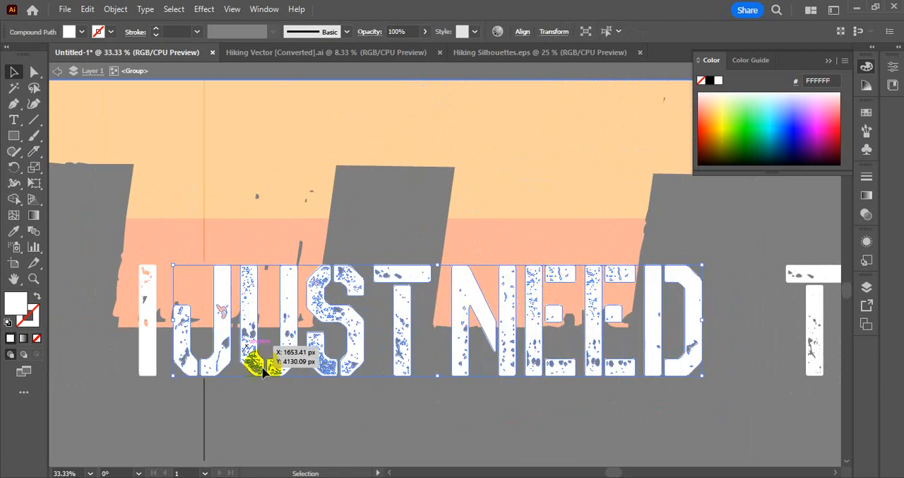
pyautogui.moveTo(452, 452); pyautogui.dragTo(400, 452)
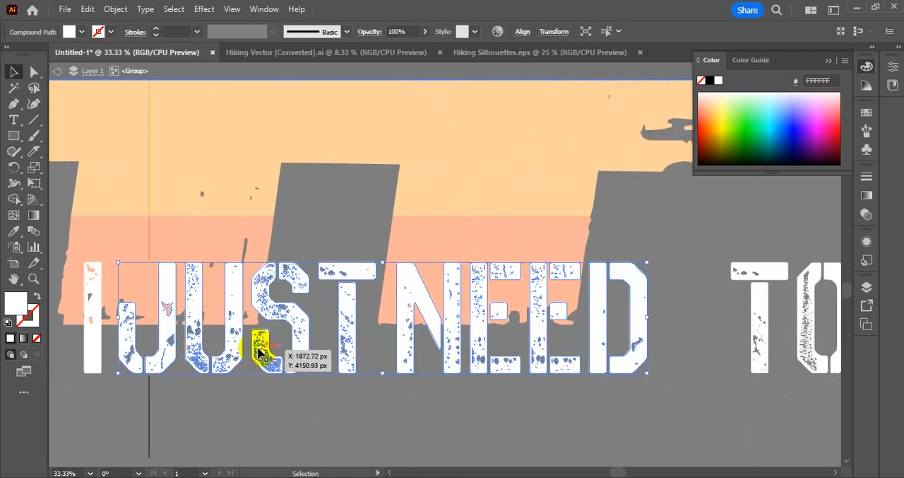
pyautogui.hotkey('shift', 'Right')
pyautogui.hotkey('shift', 'Right')
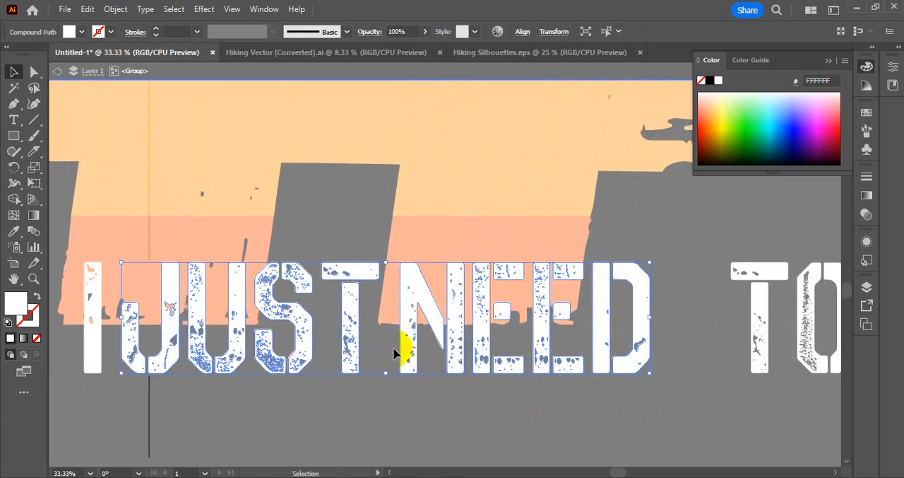
pyautogui.click(650, 426)
# Leave the isolated group and move TO GO closer to NEED, keeping it level with the line.
pyautogui.moveTo(709, 424); pyautogui.dragTo(495, 434)
pyautogui.doubleClick(523, 389)
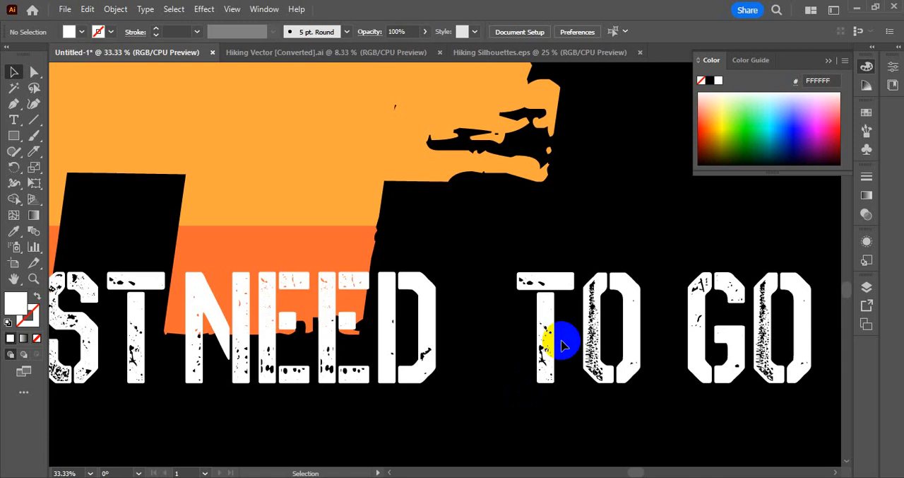
pyautogui.moveTo(554, 330); pyautogui.dragTo(485, 311)
pyautogui.scroll(-1, 464, 398)
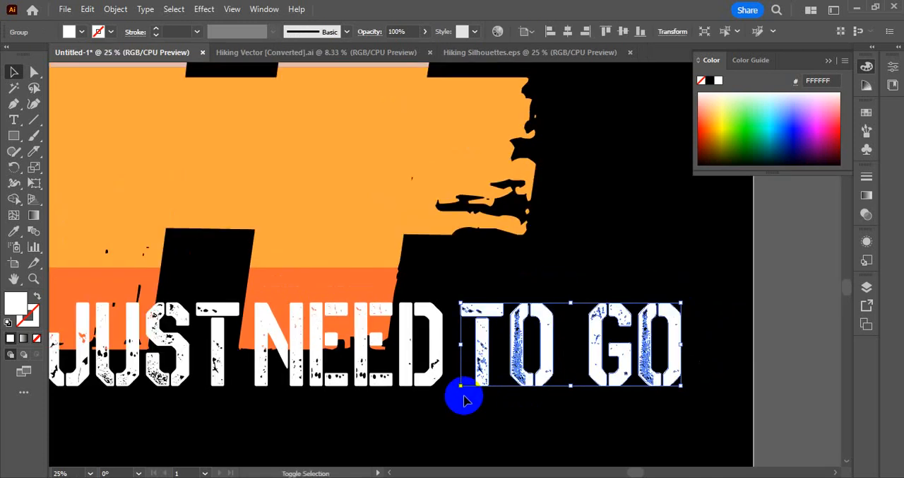
# Scale the complete "I JUST NEED TO GO" line proportionally so it spans about the same width as THERAPY.
pyautogui.keyDown('shift'); pyautogui.click(436, 370); pyautogui.keyUp('shift')
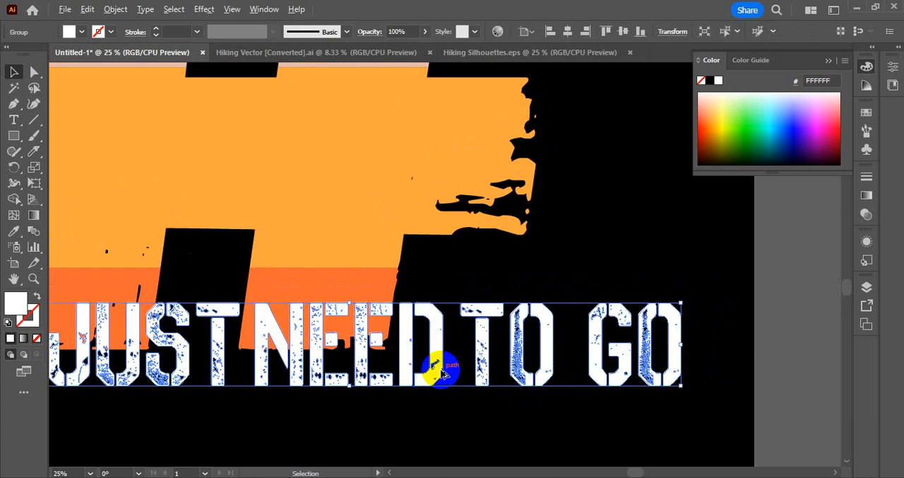
pyautogui.scroll(1, 440, 372)
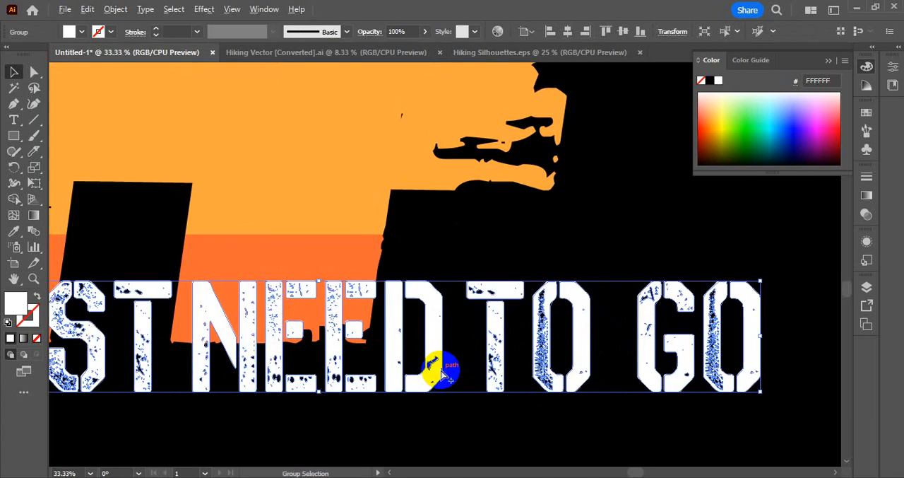
pyautogui.scroll(-3, 441, 375)
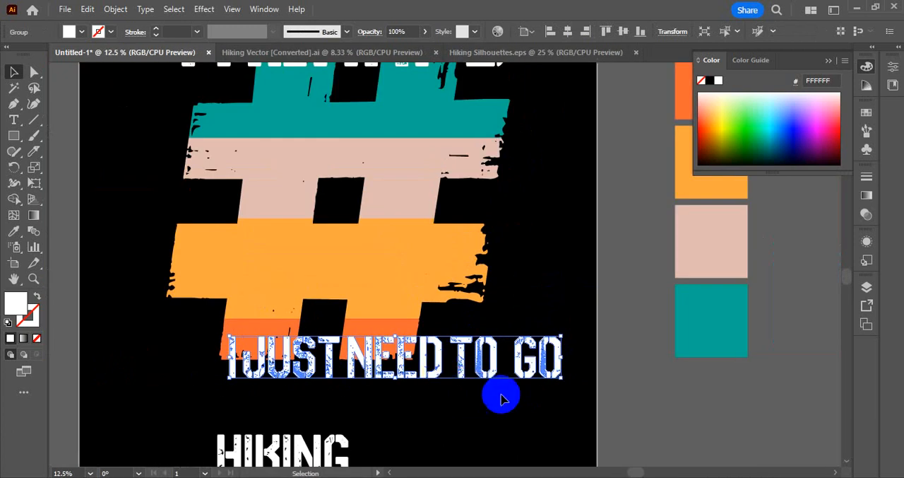
pyautogui.moveTo(563, 357); pyautogui.dragTo(506, 361)
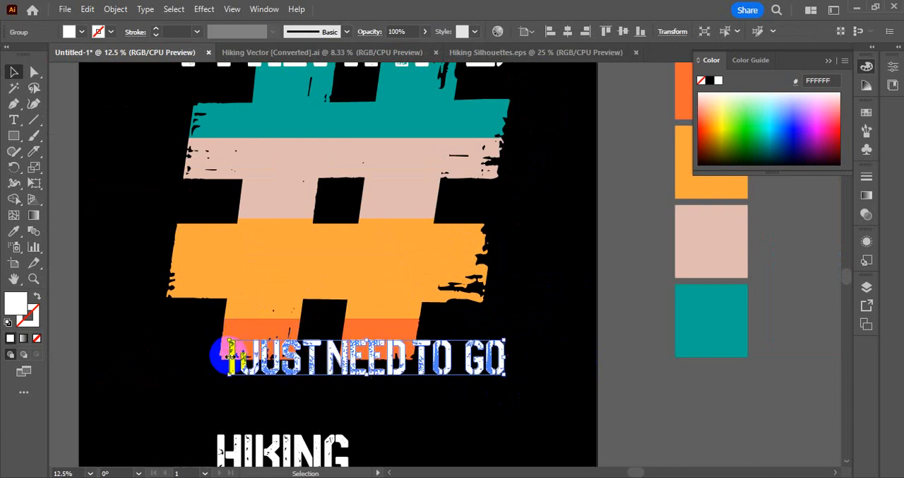
pyautogui.moveTo(230, 356); pyautogui.dragTo(170, 347)
pyautogui.scroll(-1, 296, 380)
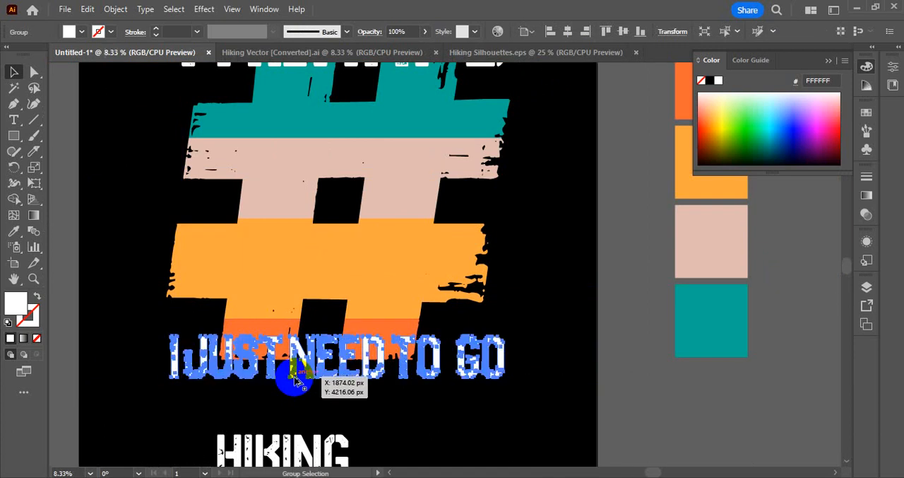
pyautogui.scroll(1, 296, 381)
pyautogui.scroll(-1, 296, 380)
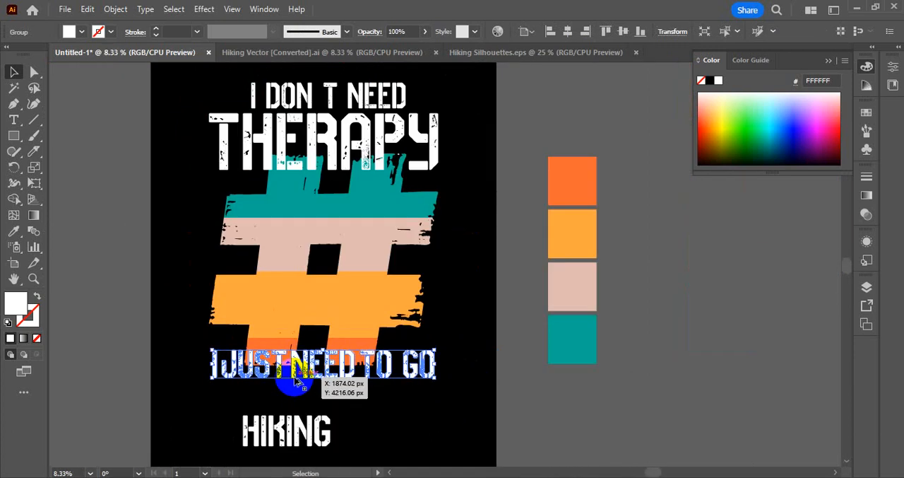
# Enlarge HIKING to span the same width as the "I JUST NEED TO GO" line.
pyautogui.click(303, 429)
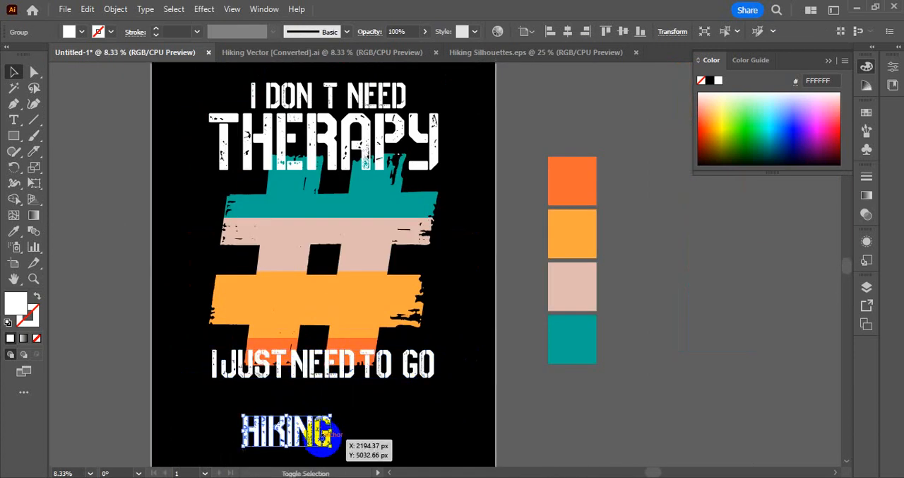
pyautogui.moveTo(332, 432); pyautogui.dragTo(430, 426)
pyautogui.moveTo(242, 432); pyautogui.dragTo(212, 427)
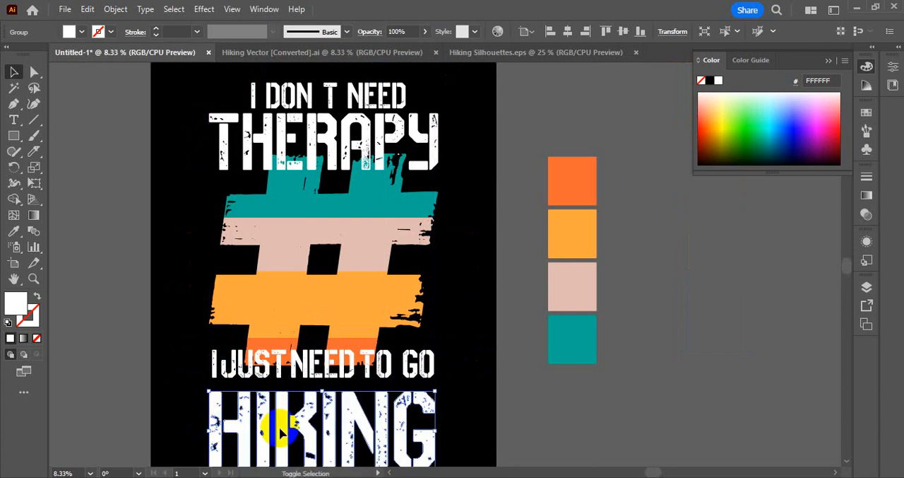
# Nudge HIKING up until it sits close beneath "I JUST NEED TO GO" and deselect it.
pyautogui.hotkey('shift', 'Up')
pyautogui.hotkey('shift', 'Up')
pyautogui.hotkey('shift', 'Up')
pyautogui.hotkey('shift', 'Up')
pyautogui.hotkey('shift', 'Up')
pyautogui.hotkey('shift', 'Up')
pyautogui.hotkey('shift', 'Up')
pyautogui.hotkey('shift', 'Up')
pyautogui.hotkey('shift', 'Up')
pyautogui.hotkey('shift', 'Up')
pyautogui.hotkey('shift', 'Up')
pyautogui.hotkey('shift', 'Up')
pyautogui.hotkey('shift', 'Up')
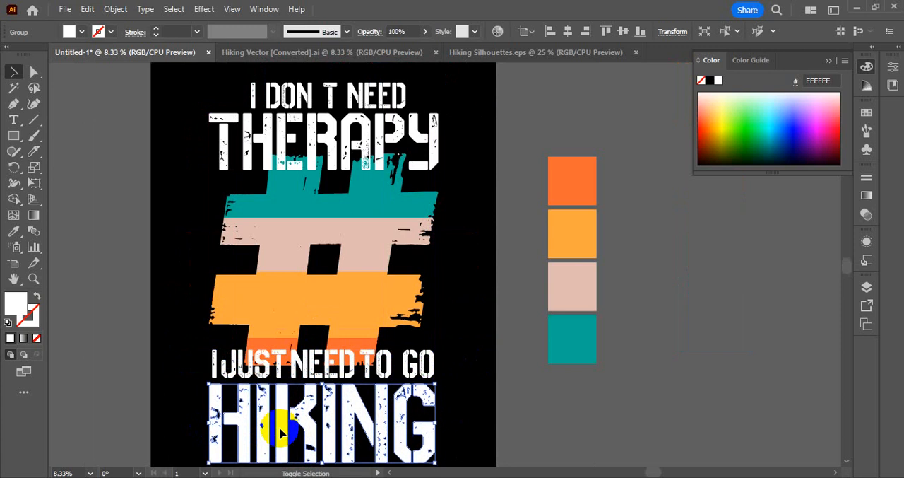
pyautogui.hotkey('shift', 'Down')
pyautogui.hotkey('shift', 'Down')
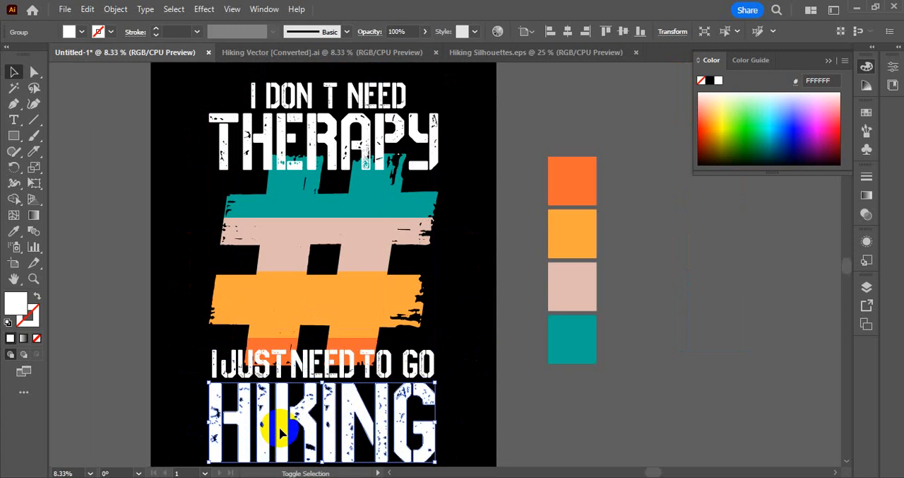
pyautogui.click(509, 359)
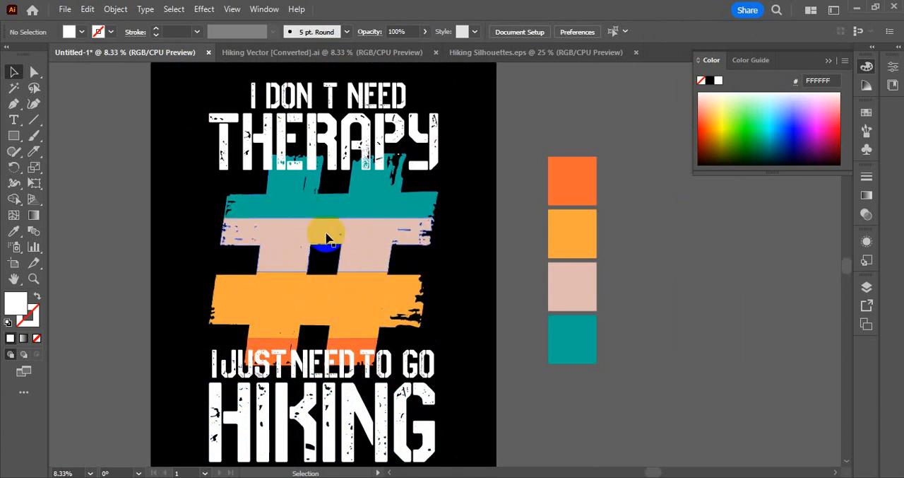
# Copy the blue-and-grey mountain from the Hiking Vector file into the t-shirt design, enlarged and centred over the #.
pyautogui.click(373, 54)
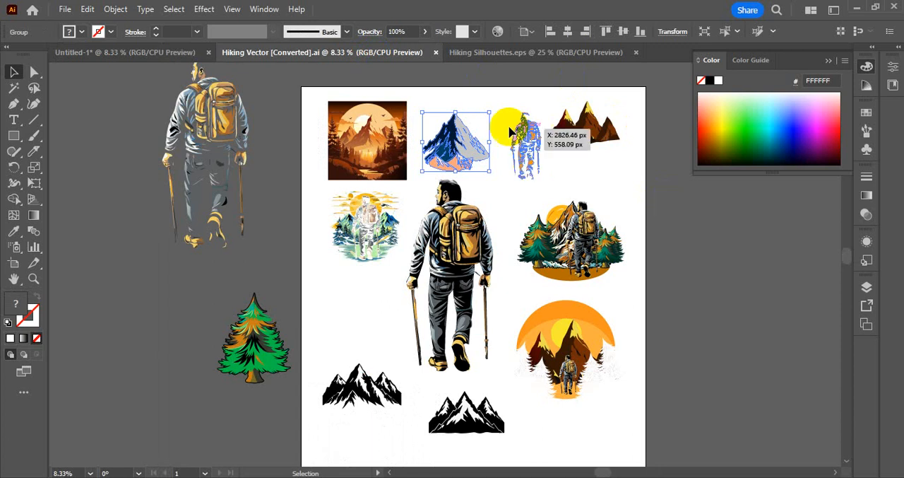
pyautogui.moveTo(463, 152); pyautogui.dragTo(152, 54)
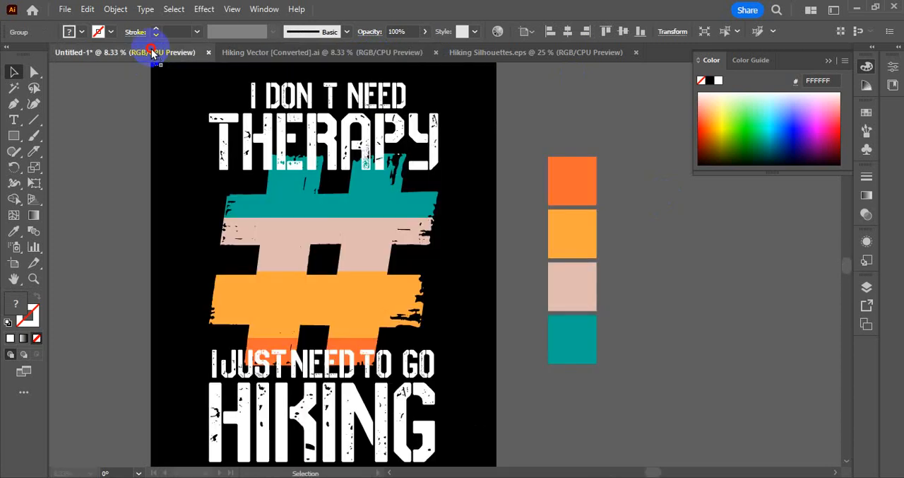
pyautogui.moveTo(316, 253); pyautogui.dragTo(320, 351)
pyautogui.moveTo(313, 316); pyautogui.dragTo(326, 203)
pyautogui.click(346, 305)
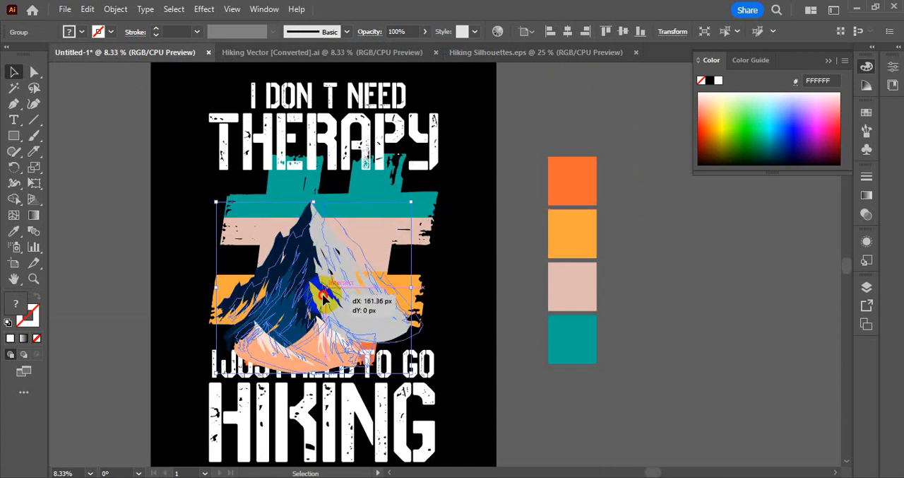
# Bring the "I JUST NEED TO GO" line in front of the mountain.
pyautogui.click(478, 349)
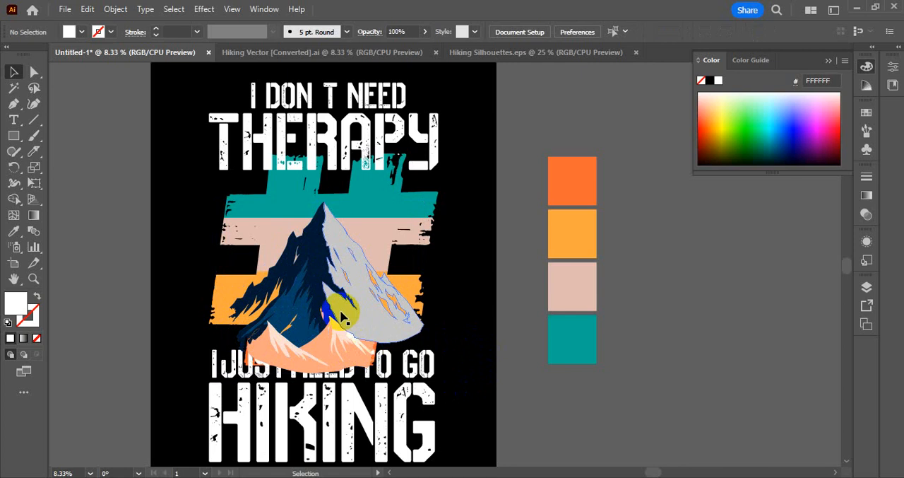
pyautogui.click(381, 380)
pyautogui.click(530, 421)
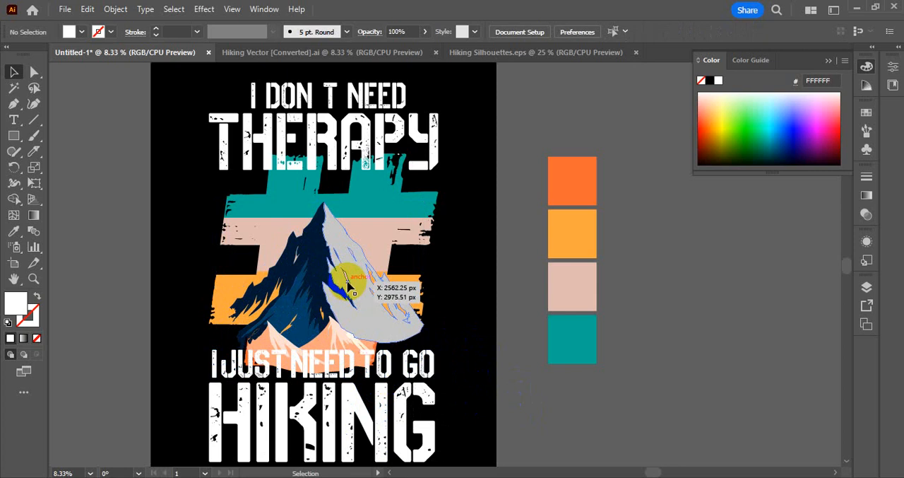
pyautogui.click(382, 53)
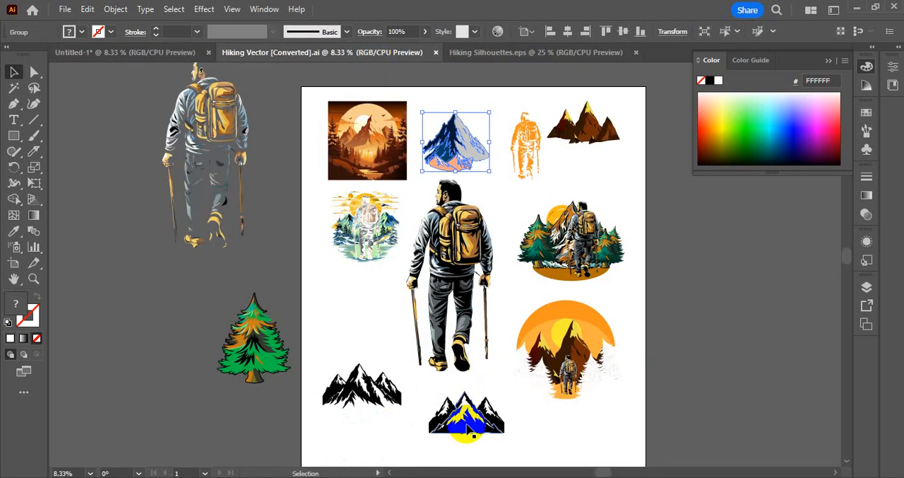
pyautogui.moveTo(467, 428); pyautogui.dragTo(213, 189)
pyautogui.hotkey('ctrl', 'z')
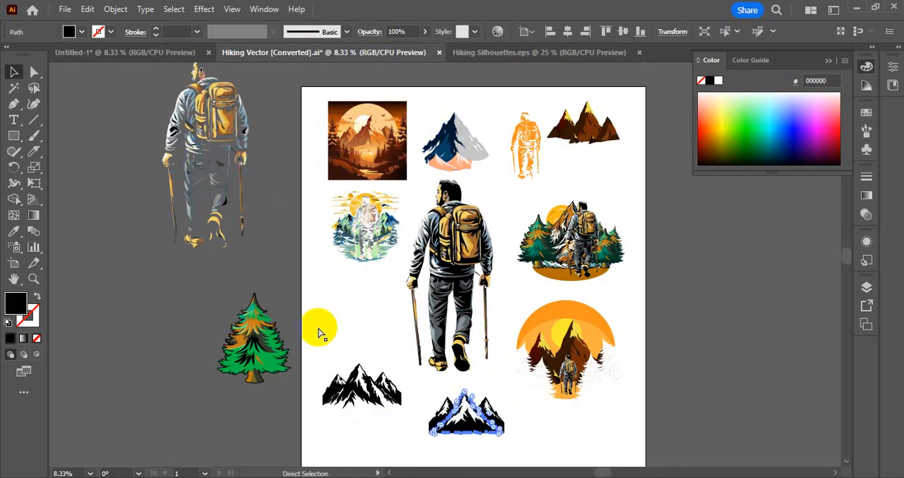
pyautogui.click(514, 463)
# Try the black three-peak mountain range from Hiking Vector, enlarged over the #, with the blue-and-grey mountain set aside off the artboard.
pyautogui.moveTo(367, 403); pyautogui.dragTo(185, 256)
pyautogui.moveTo(339, 311); pyautogui.dragTo(692, 337)
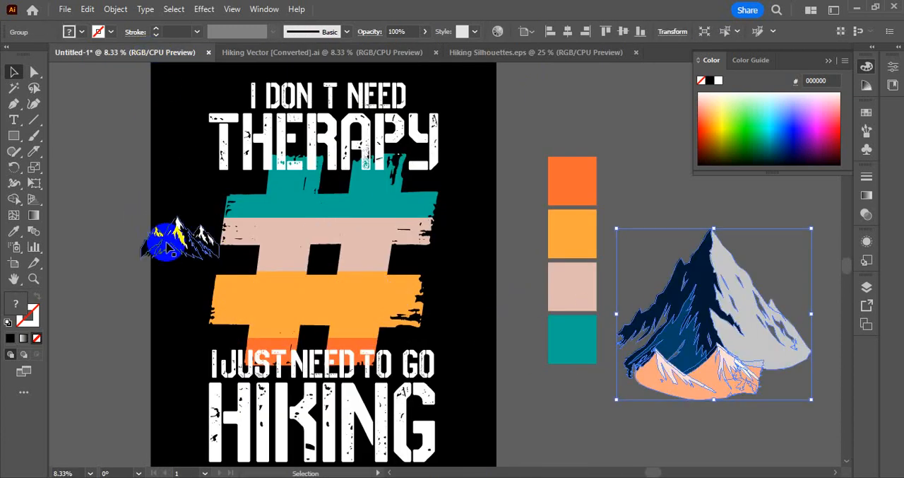
pyautogui.moveTo(170, 248); pyautogui.dragTo(311, 234)
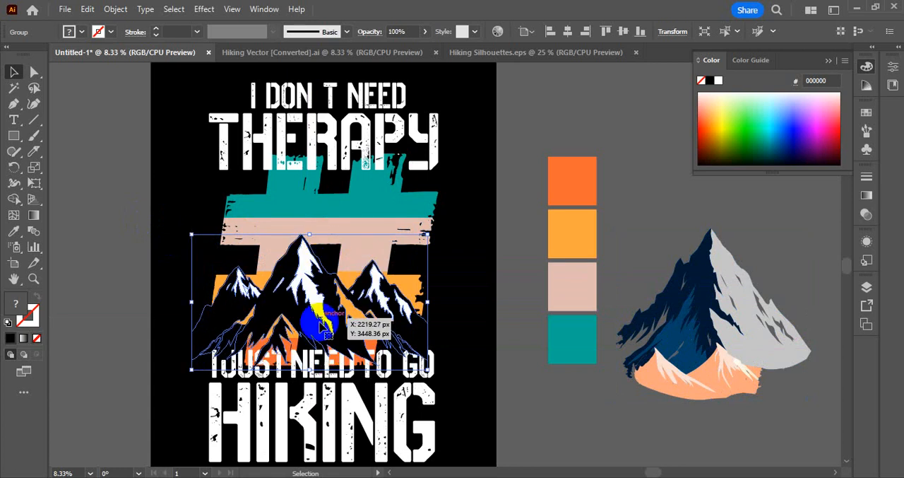
pyautogui.moveTo(327, 332); pyautogui.dragTo(332, 312)
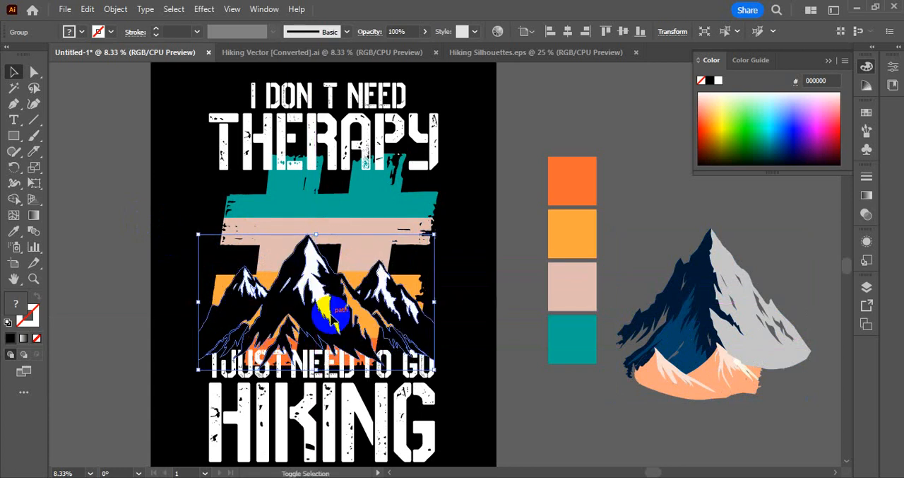
pyautogui.click(523, 421)
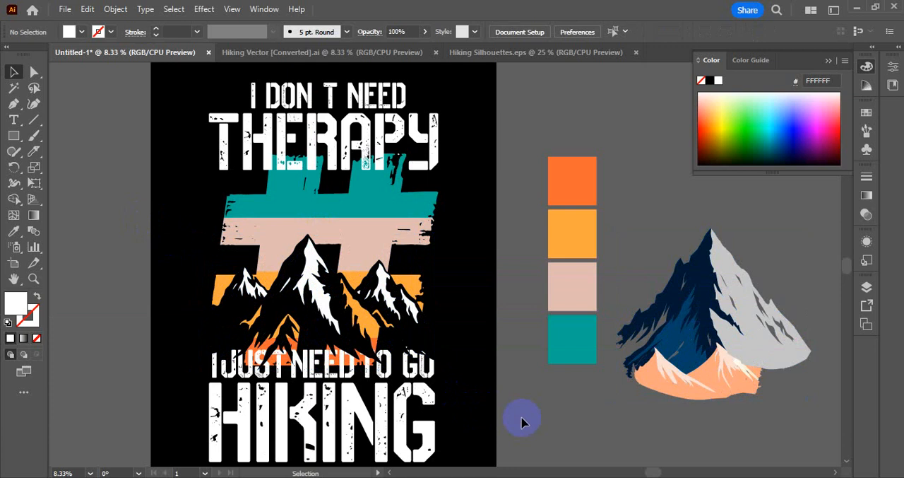
# Delete the black mountain range and move the blue-and-grey mountain back to the centre of the #, behind the lower text.
pyautogui.click(311, 298)
pyautogui.press('Delete')
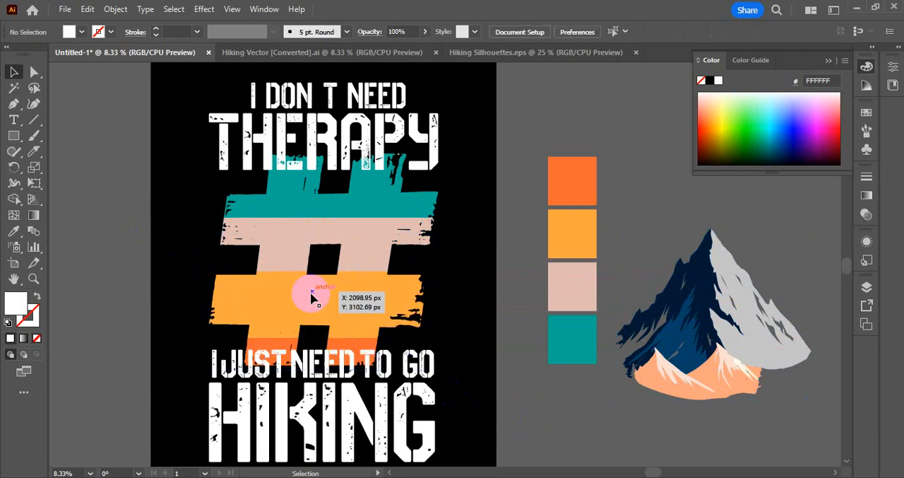
pyautogui.moveTo(750, 317); pyautogui.dragTo(339, 303)
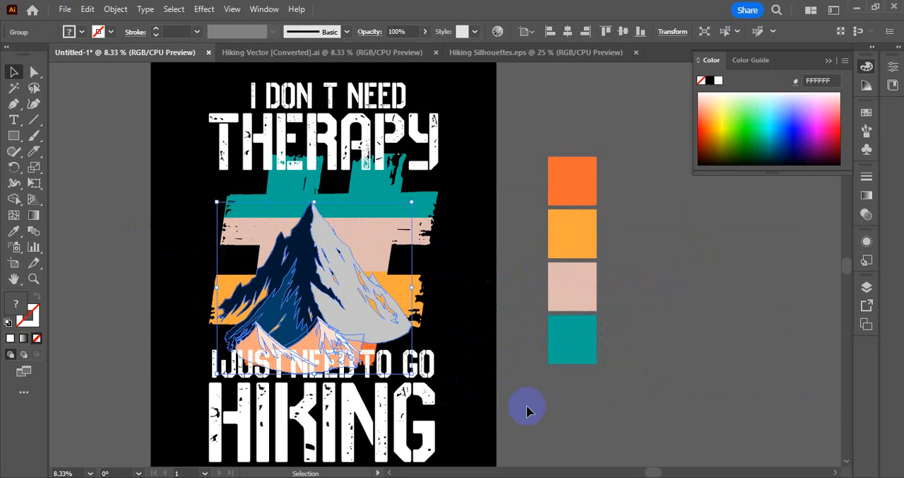
pyautogui.click(641, 422)
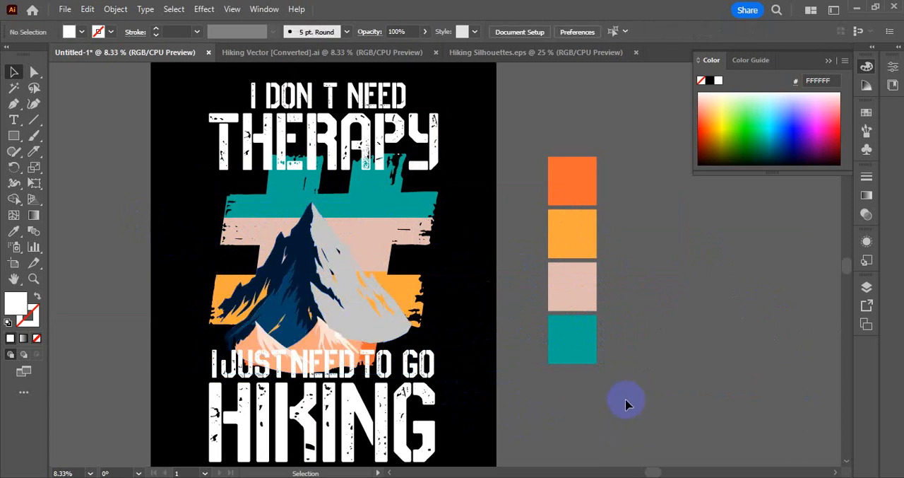
pyautogui.click(346, 308)
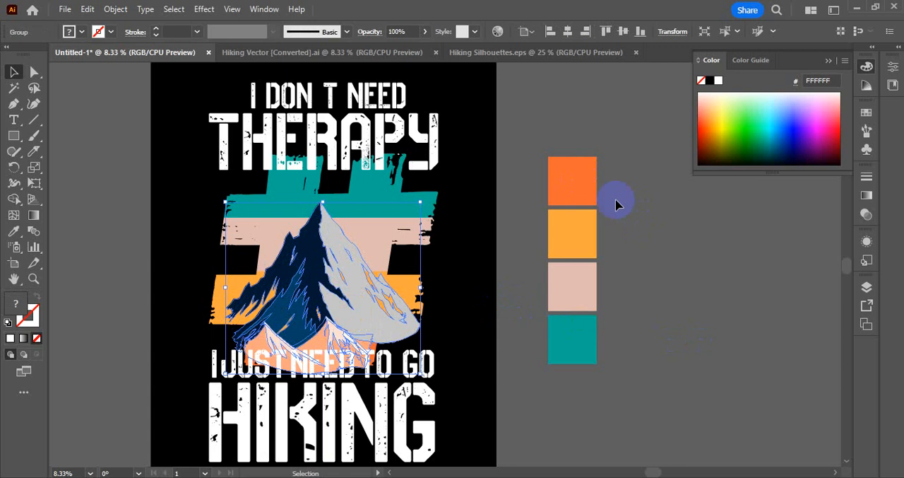
# Copy the walking hiker with a trekking pole from the upper part of Hiking Silhouettes into the t-shirt design.
pyautogui.click(450, 53)
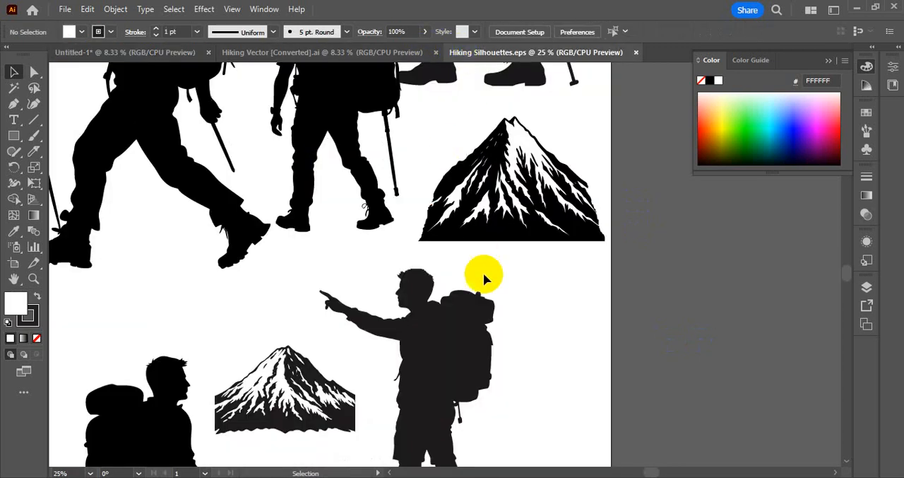
pyautogui.press('space')
pyautogui.moveTo(317, 121); pyautogui.dragTo(390, 387)
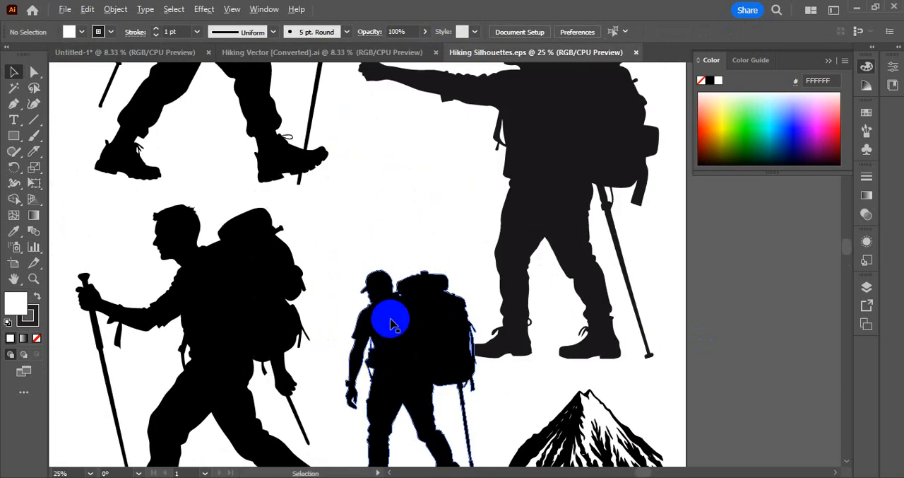
pyautogui.scroll(1, 394, 324)
pyautogui.scroll(-1, 394, 323)
pyautogui.scroll(-1, 393, 324)
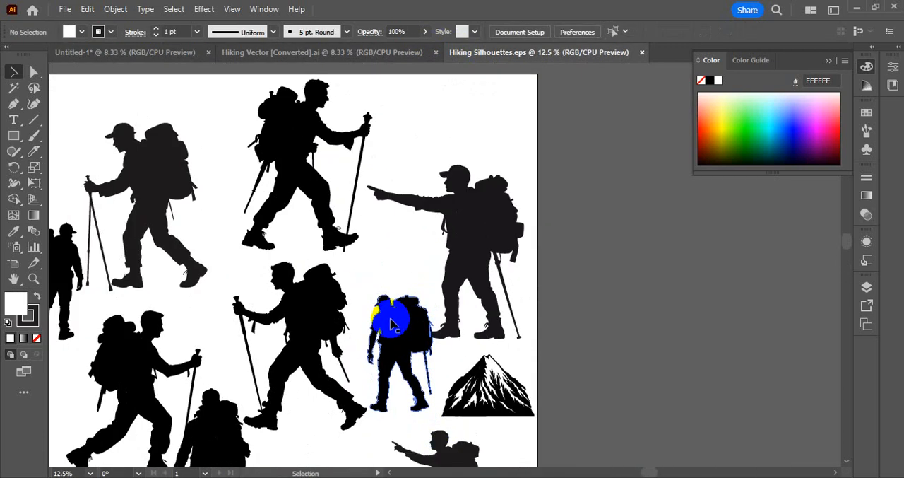
pyautogui.click(466, 258)
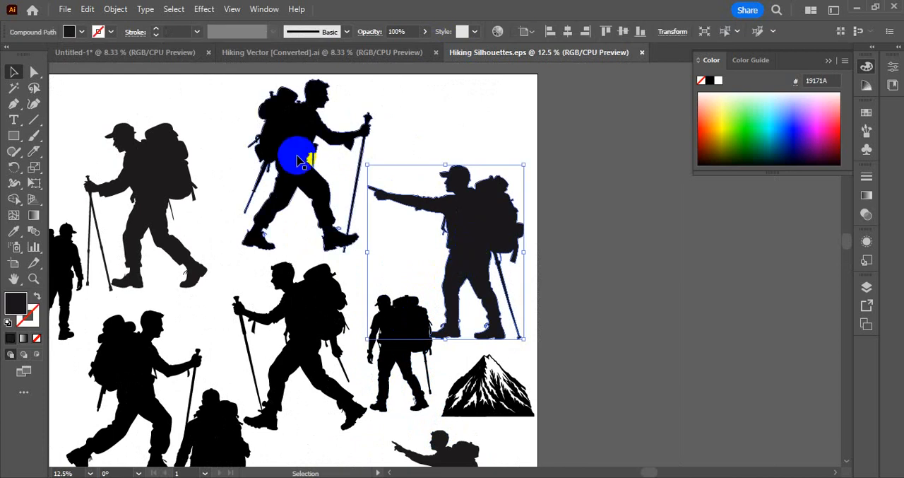
pyautogui.moveTo(297, 155); pyautogui.dragTo(197, 160)
pyautogui.hotkey('ctrl', 'z')
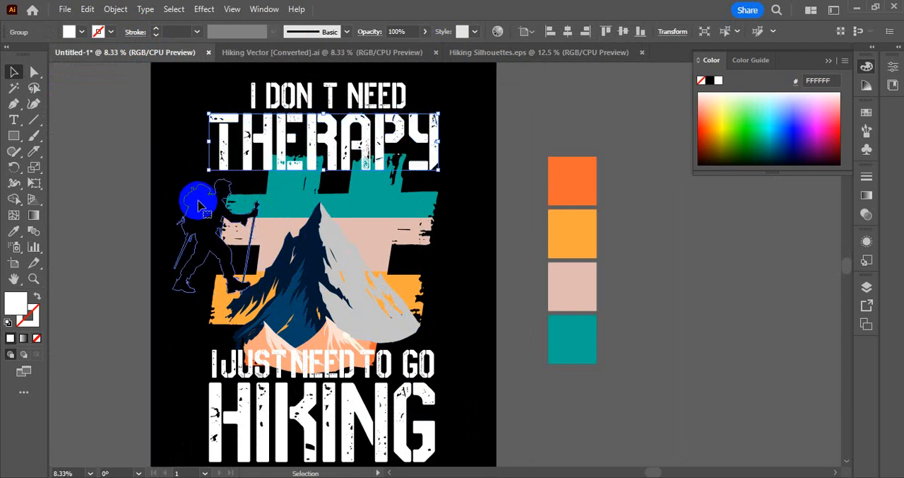
pyautogui.click(199, 204)
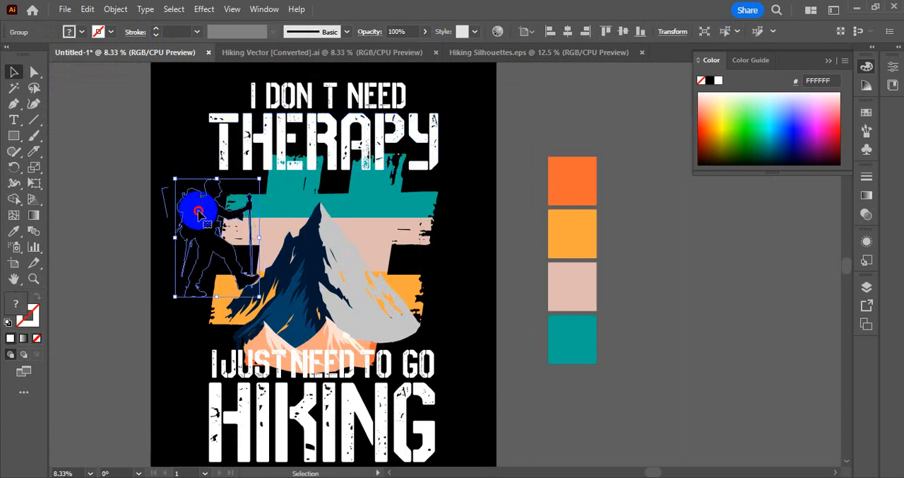
# Shrink the walking hiker and place it over the mountain's grey slope.
pyautogui.moveTo(196, 205); pyautogui.dragTo(235, 255)
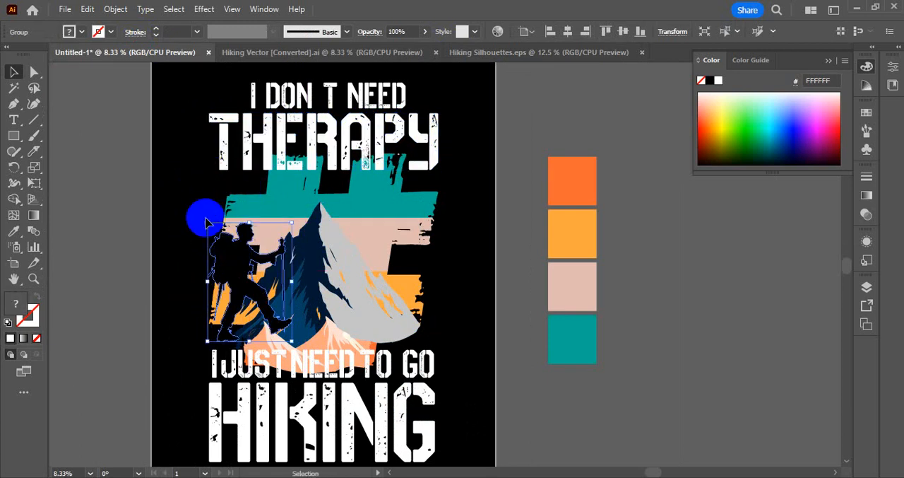
pyautogui.moveTo(206, 222); pyautogui.dragTo(230, 253)
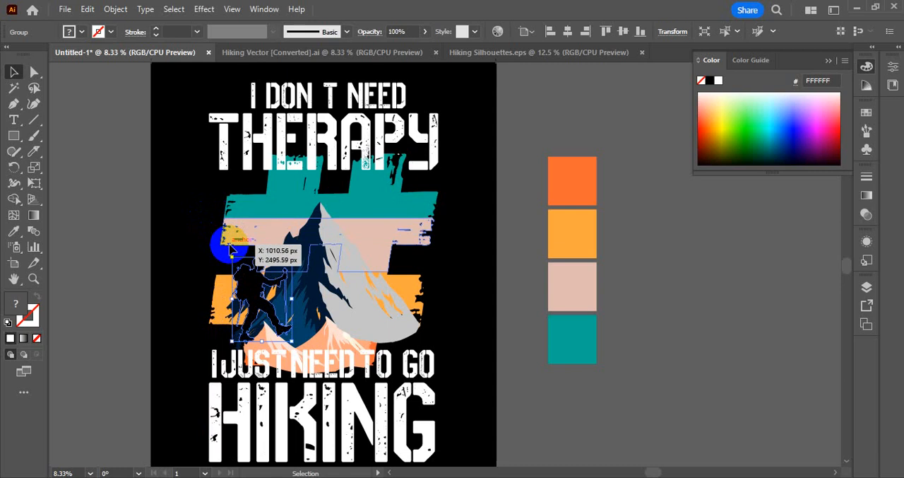
pyautogui.click(98, 232)
pyautogui.moveTo(257, 296); pyautogui.dragTo(356, 270)
pyautogui.click(115, 238)
pyautogui.click(290, 267)
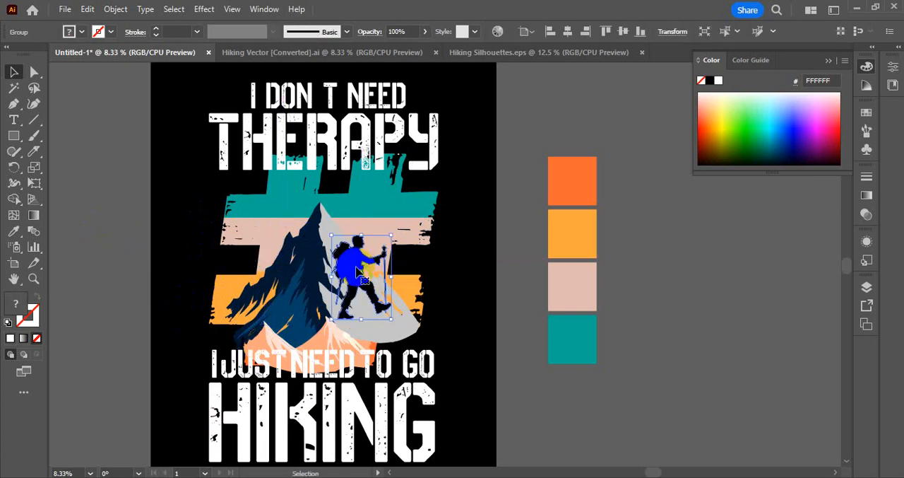
# Reflect the walking hiker about the vertical axis and move it slightly higher on the grey slope.
pyautogui.press('o')
pyautogui.press('Return')
pyautogui.press('Return')
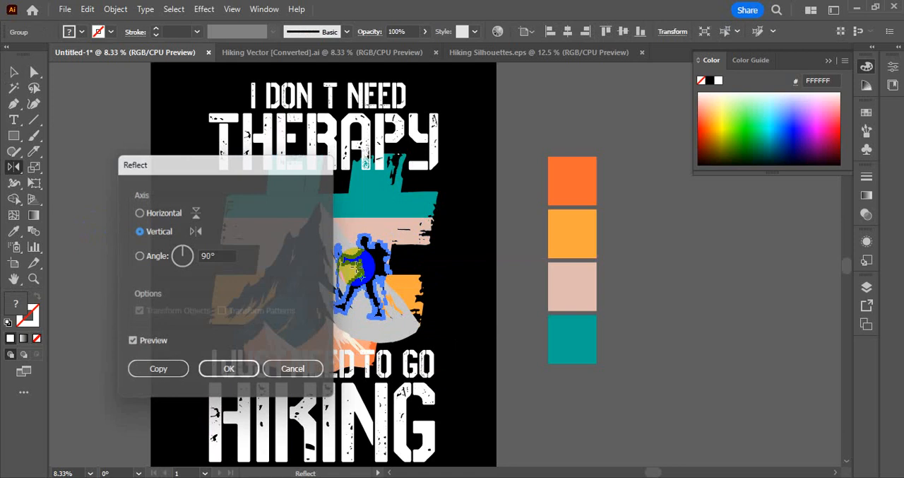
pyautogui.press('v')
pyautogui.click(551, 428)
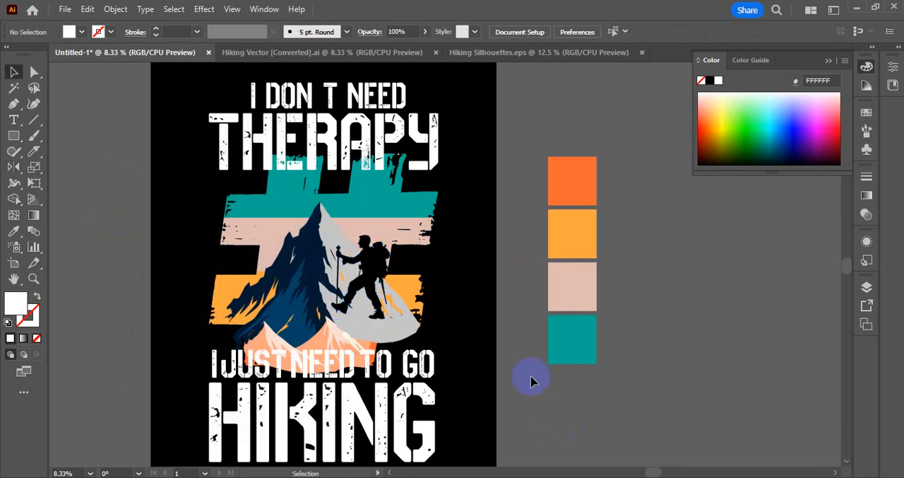
pyautogui.moveTo(376, 286); pyautogui.dragTo(369, 269)
pyautogui.click(686, 350)
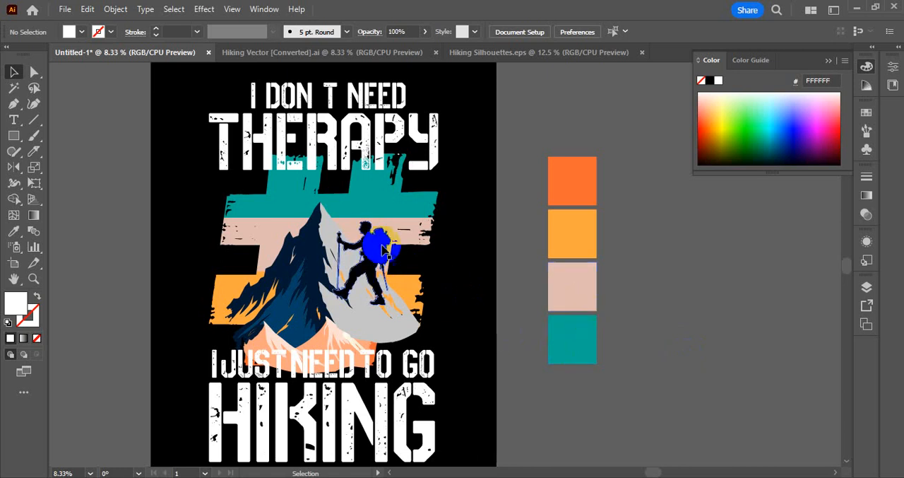
# Copy the small pointing hiker from Hiking Silhouettes to the mountain's blue side and reflect it about the vertical axis.
pyautogui.click(490, 52)
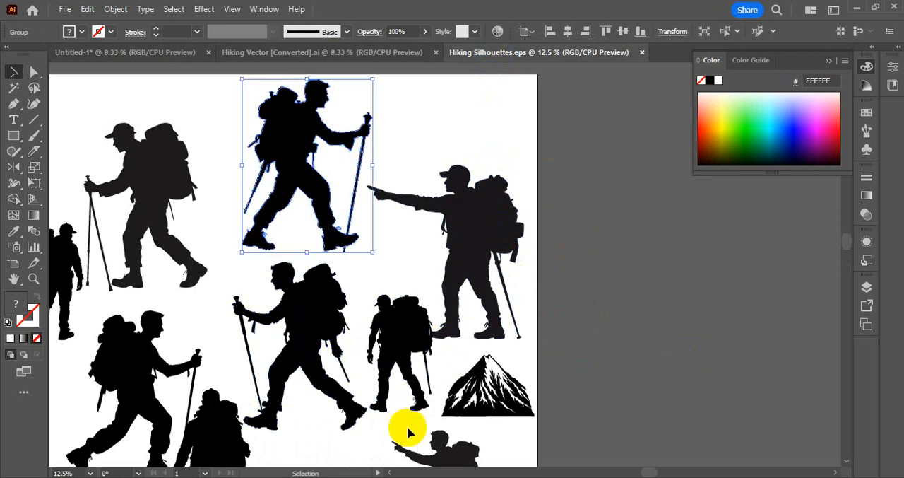
pyautogui.moveTo(439, 463); pyautogui.dragTo(279, 241)
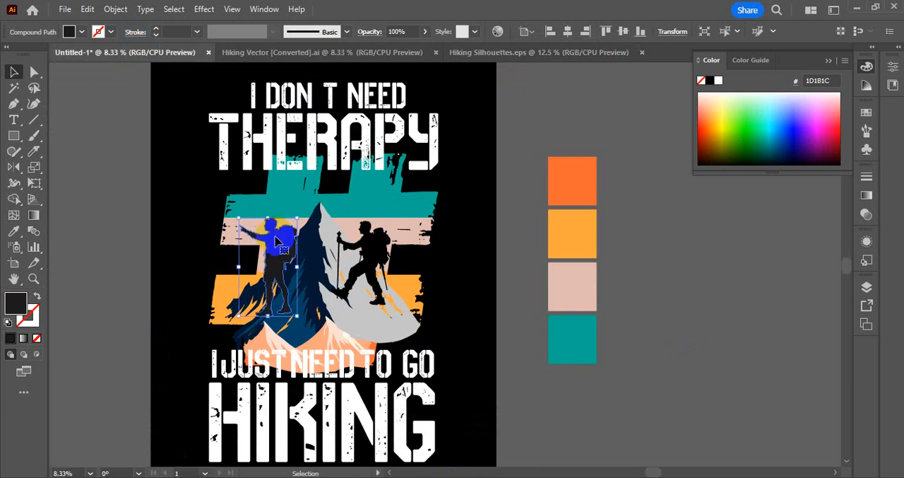
pyautogui.press('o')
pyautogui.keyDown('alt'); pyautogui.click(304, 247); pyautogui.keyUp('alt')
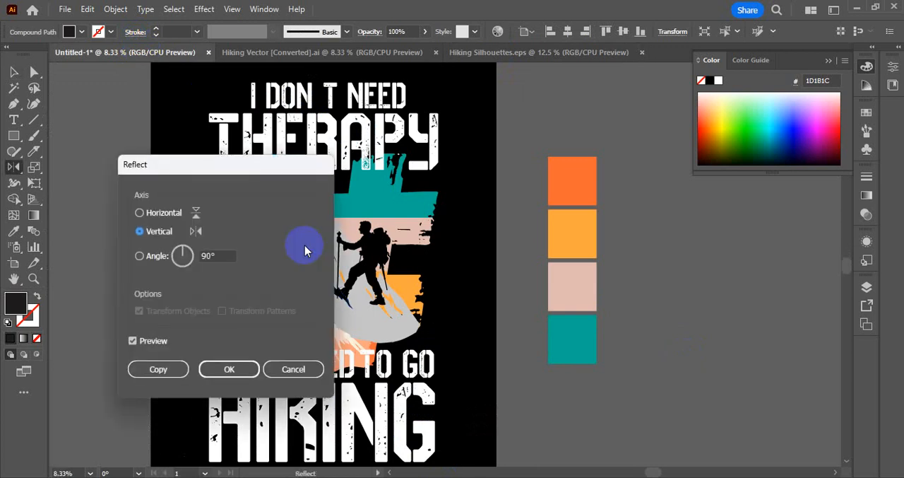
pyautogui.click(228, 368)
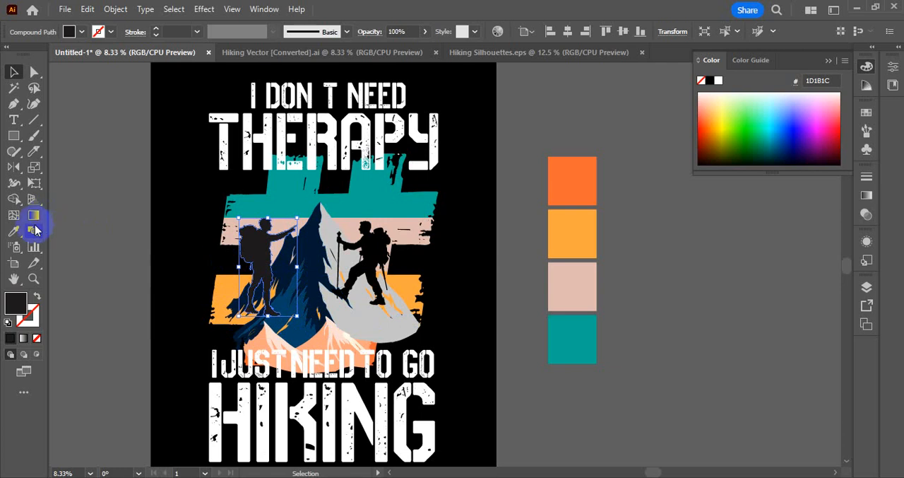
# Recolour both hiker silhouettes with the black background colour, 000000, using the Eyedropper.
pyautogui.click(13, 231)
pyautogui.click(457, 305)
pyautogui.click(14, 72)
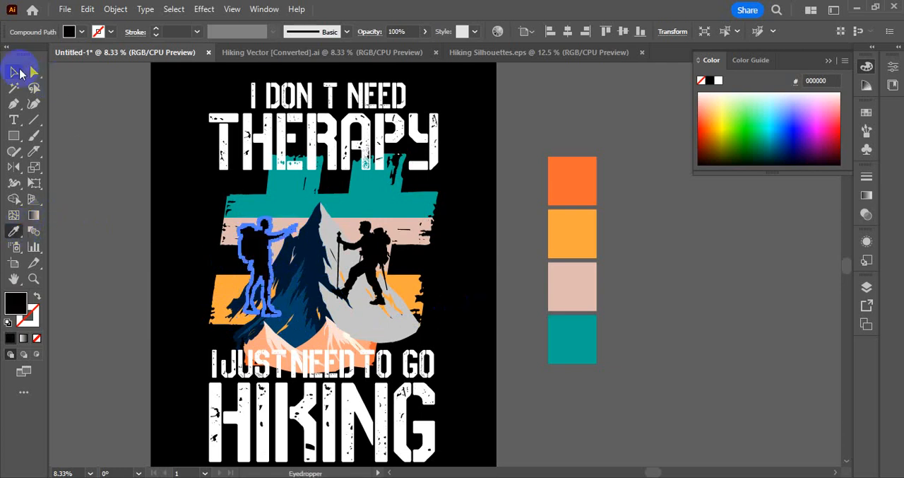
pyautogui.click(381, 258)
pyautogui.click(14, 231)
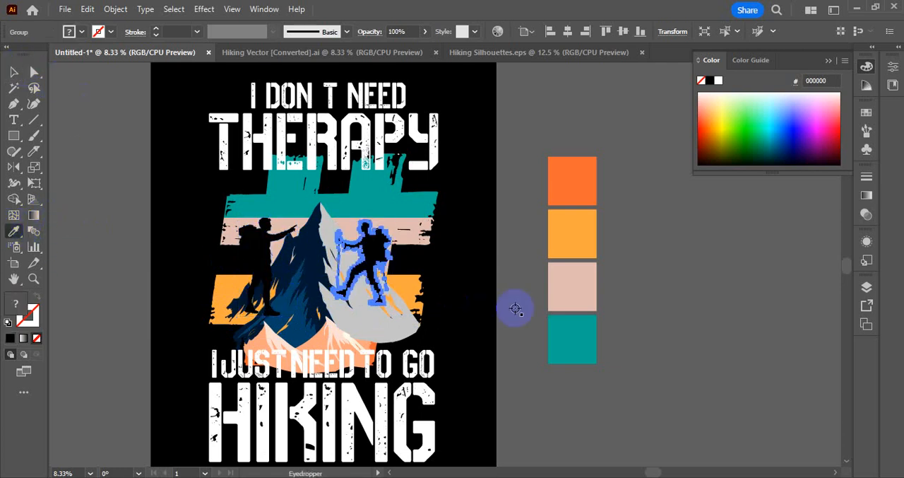
pyautogui.click(456, 282)
pyautogui.click(13, 72)
pyautogui.click(149, 153)
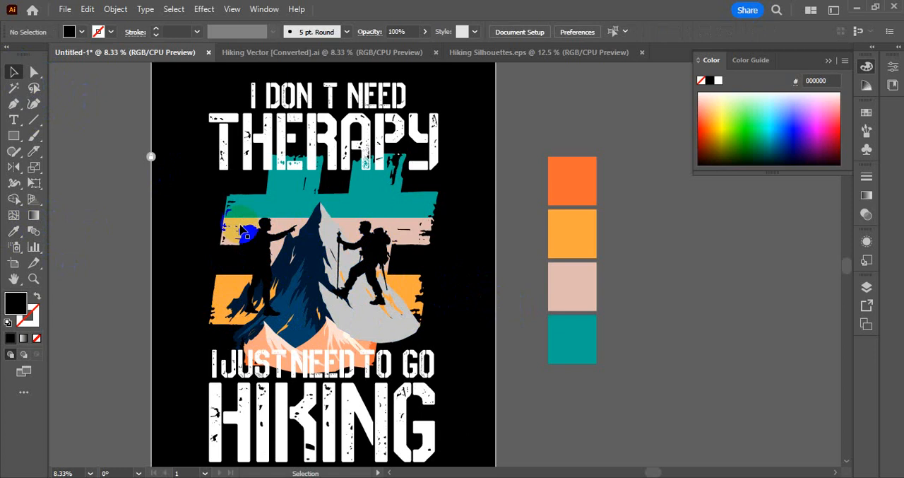
# Shrink the pointing hiker and place it over the left end of the # symbol's yellow-orange band.
pyautogui.click(269, 219)
pyautogui.moveTo(269, 219); pyautogui.dragTo(297, 225)
pyautogui.click(137, 226)
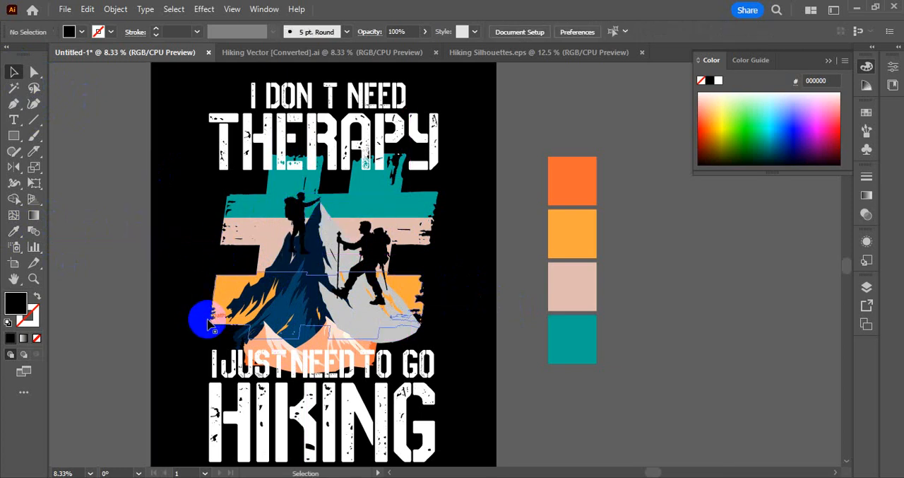
pyautogui.moveTo(300, 219); pyautogui.dragTo(227, 299)
pyautogui.click(180, 372)
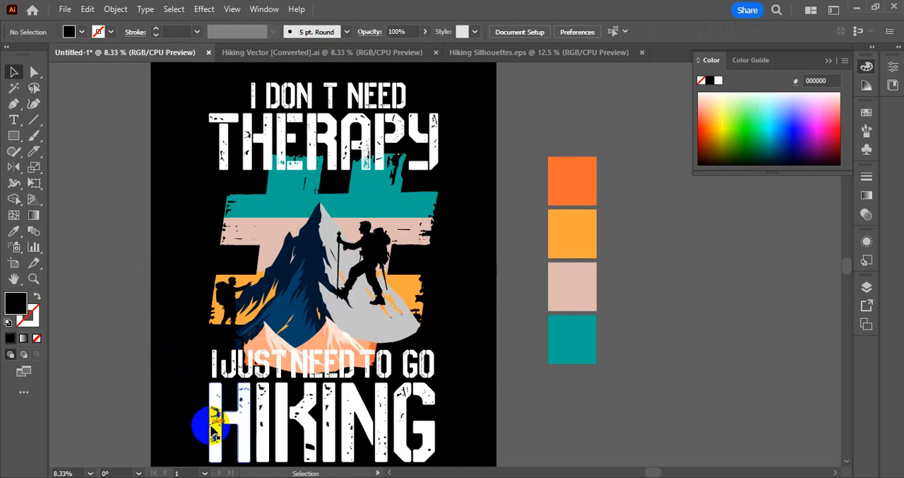
# Remove both hiker silhouettes from the artwork together.
pyautogui.click(229, 303)
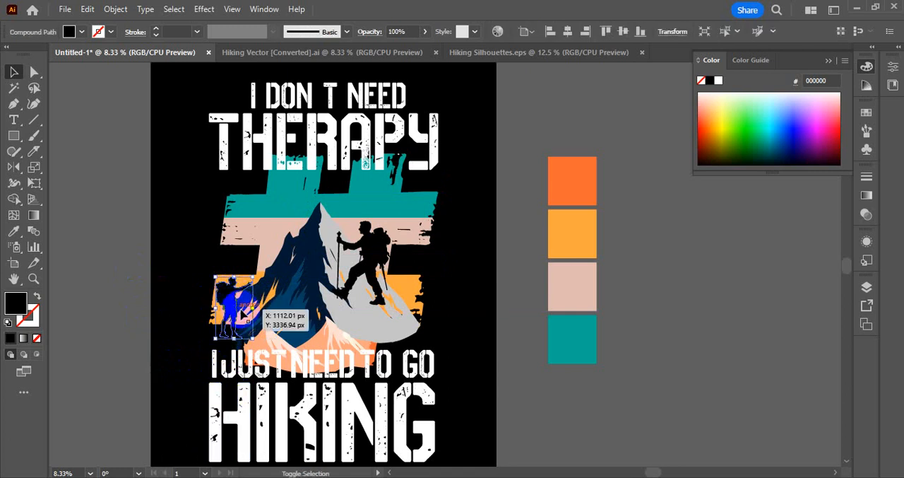
pyautogui.keyDown('shift'); pyautogui.click(388, 258); pyautogui.keyUp('shift')
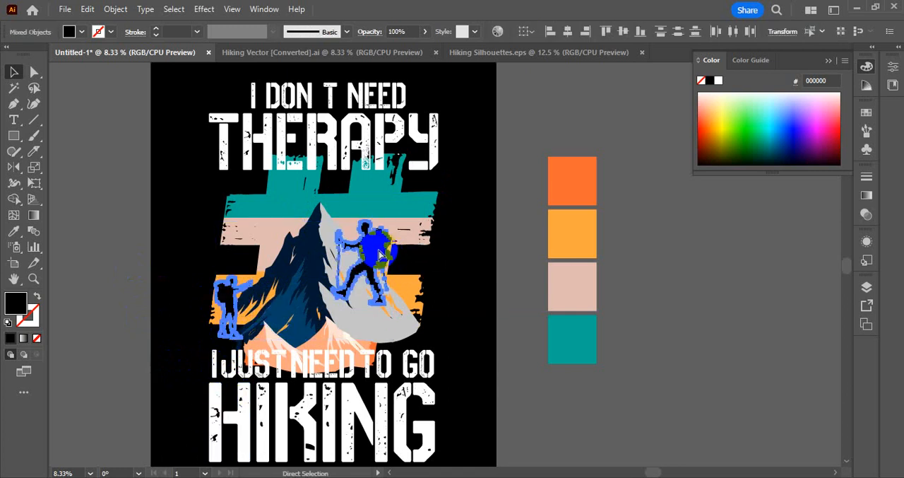
pyautogui.press('Delete')
# Group the blue-and-grey mountain with all the coloured bands of the # symbol.
pyautogui.click(324, 284)
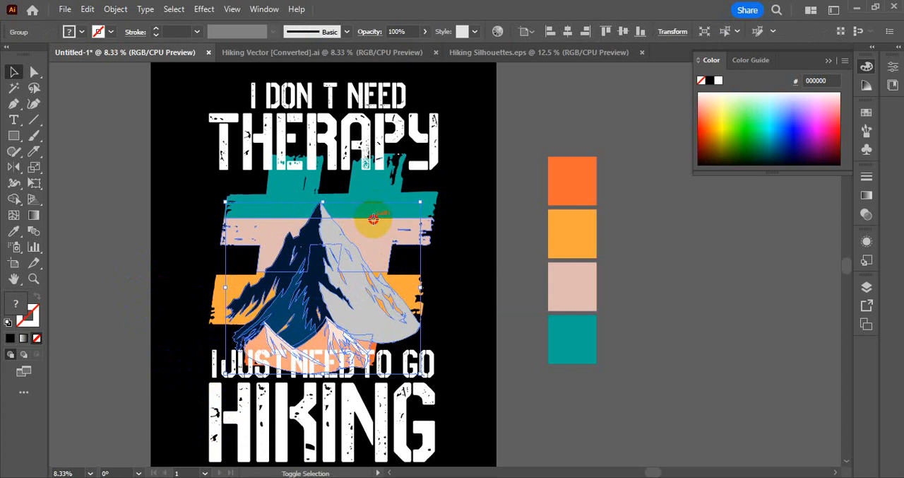
pyautogui.press('a')
pyautogui.press('v')
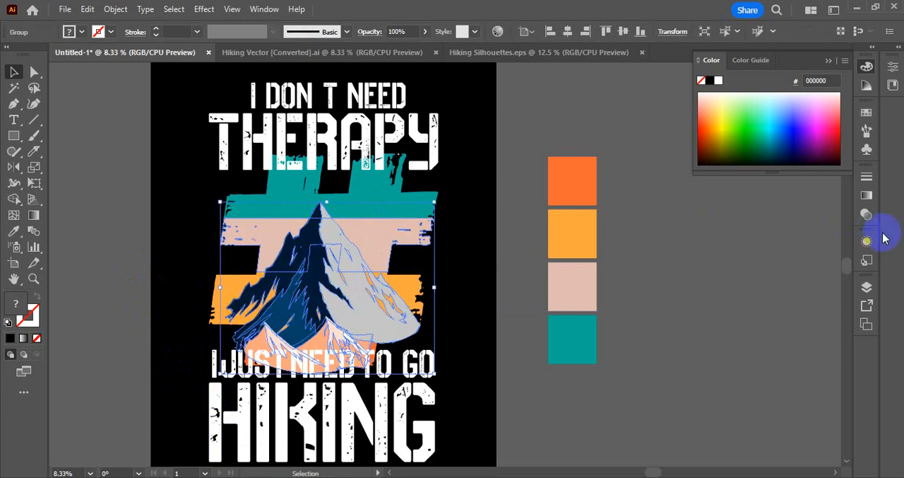
pyautogui.click(867, 215)
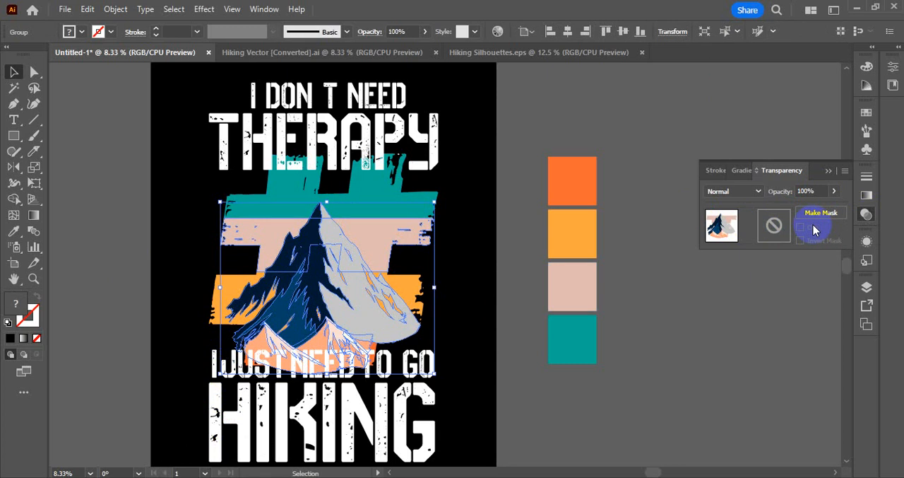
pyautogui.click(666, 273)
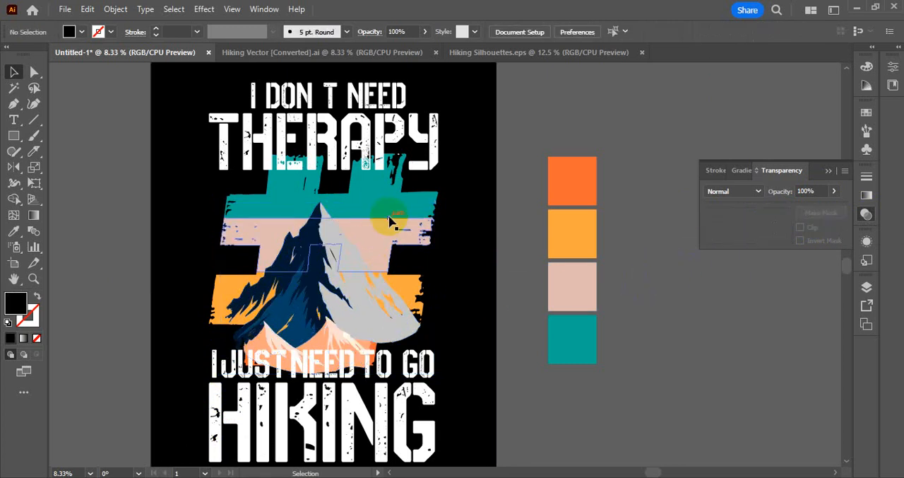
pyautogui.click(397, 209)
pyautogui.keyDown('shift'); pyautogui.click(397, 279); pyautogui.keyUp('shift')
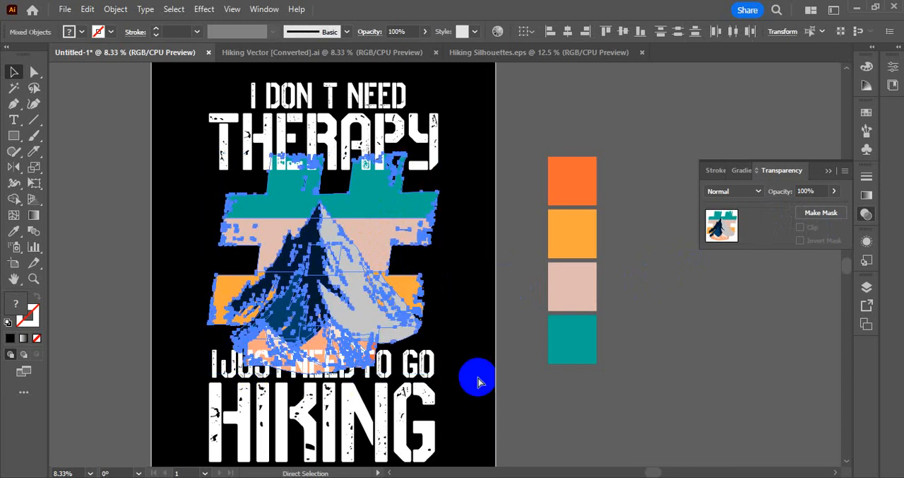
pyautogui.hotkey('ctrl', 'g')
# Make an opacity mask for the mountain and # group with Clip enabled, and return to editing the artwork.
pyautogui.click(771, 233)
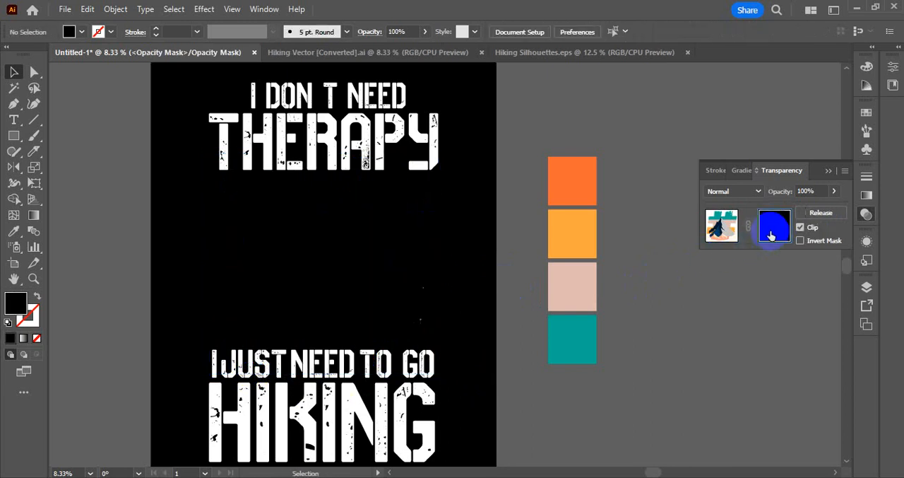
pyautogui.click(801, 229)
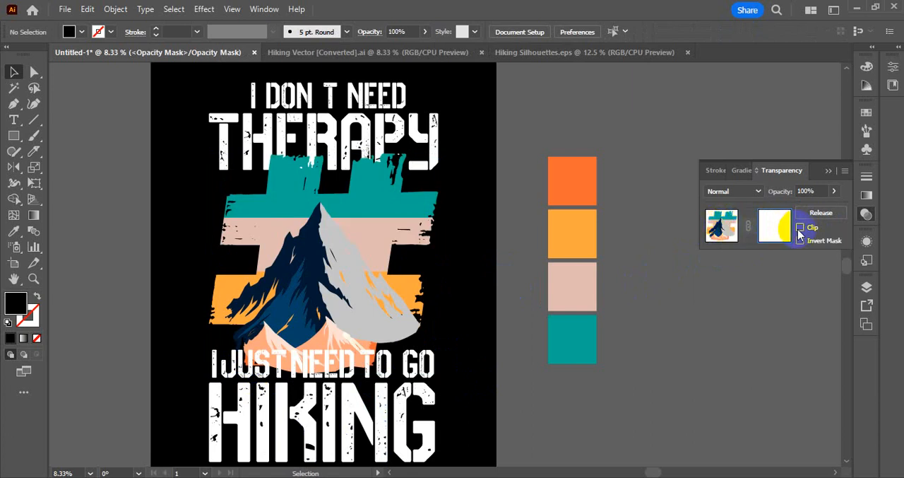
pyautogui.click(799, 227)
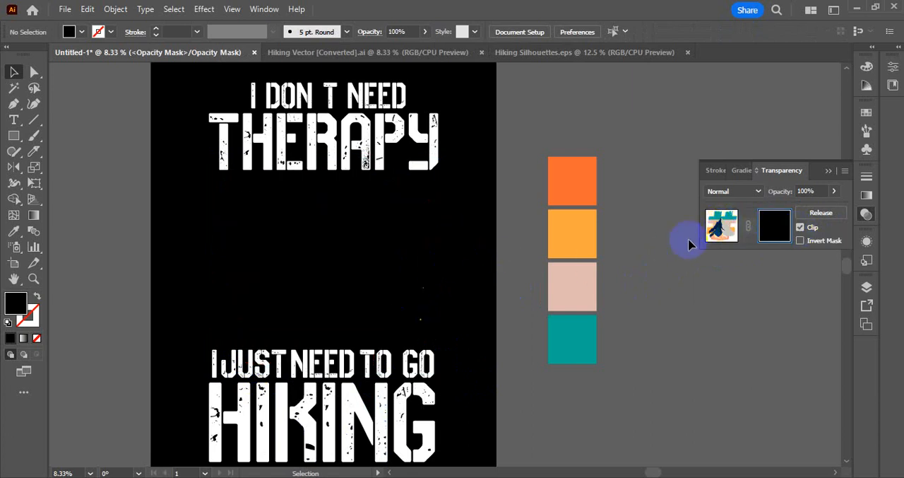
pyautogui.click(721, 226)
# Delete the stray yellow-orange specks left outside the masked group beside the mountain's grey slope.
pyautogui.click(471, 257)
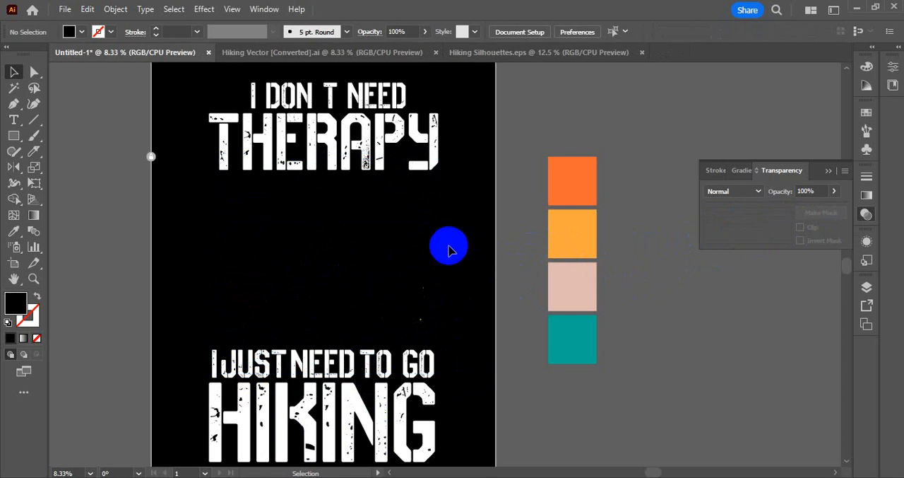
pyautogui.moveTo(446, 226); pyautogui.dragTo(417, 333)
pyautogui.keyDown('shift'); pyautogui.click(378, 299); pyautogui.keyUp('shift')
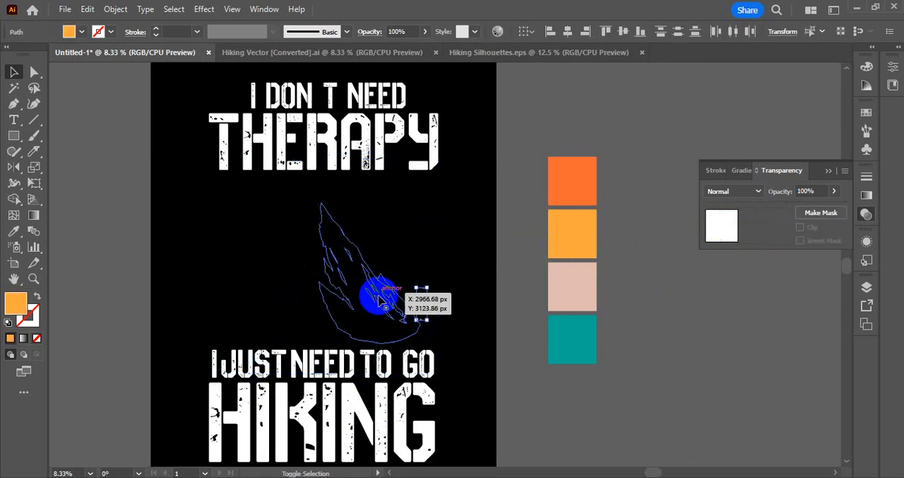
pyautogui.click(459, 343)
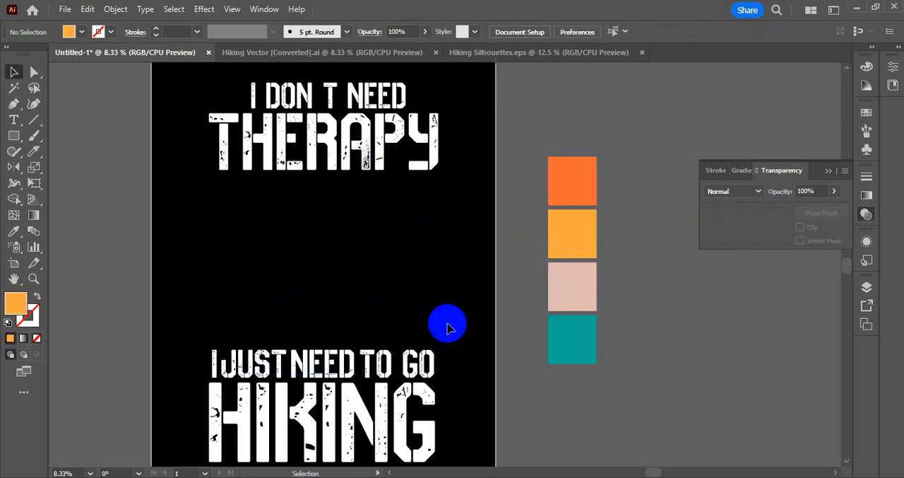
# Turn off Clip for the mountain and # group's opacity mask and paste both hiker silhouettes into it in place, returning to the artwork.
pyautogui.click(327, 255)
pyautogui.click(775, 224)
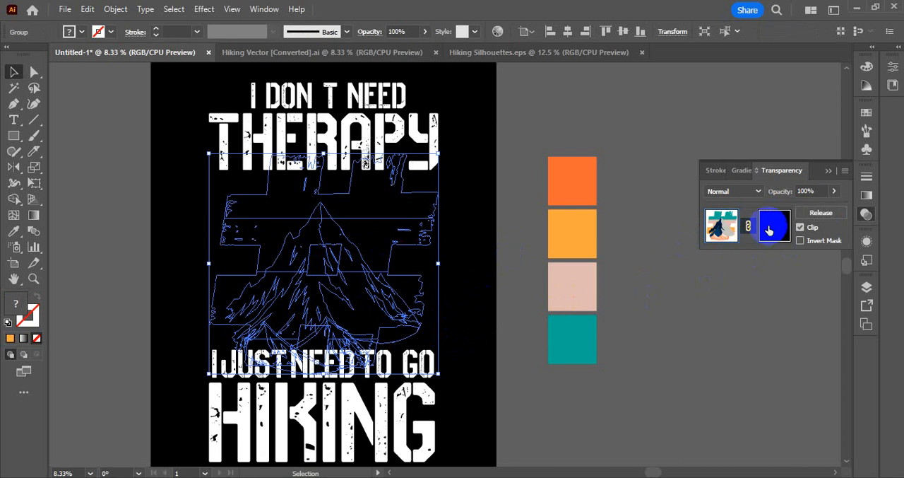
pyautogui.click(799, 226)
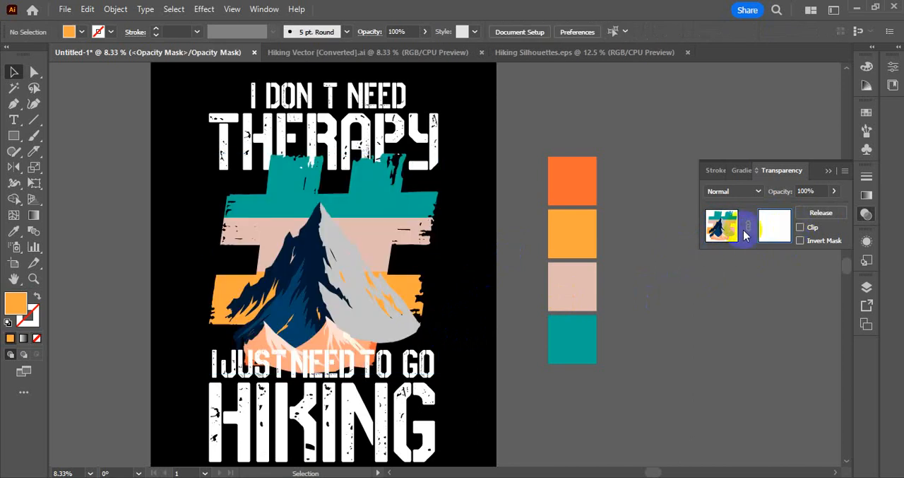
pyautogui.click(766, 236)
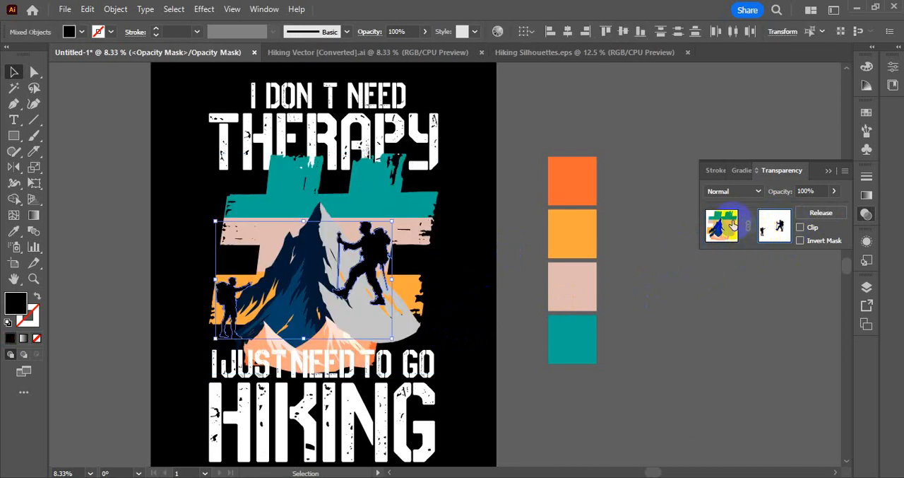
pyautogui.click(722, 224)
pyautogui.click(671, 302)
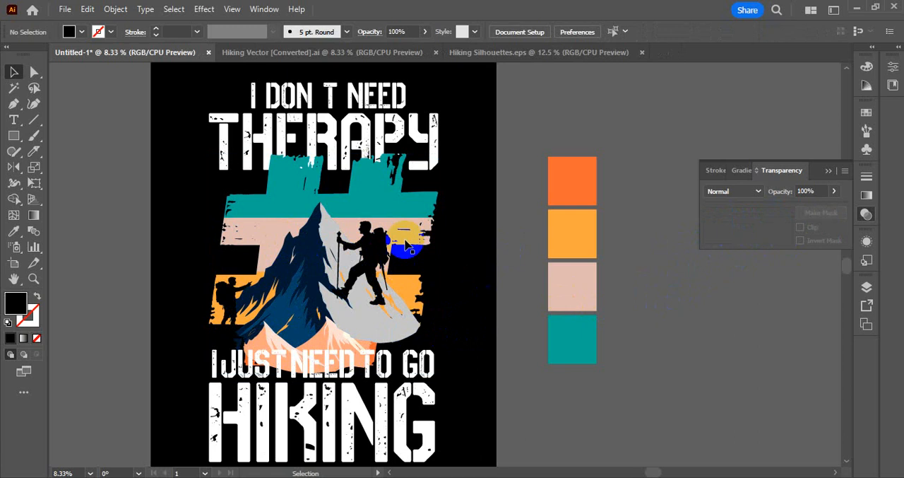
# Offset the paths of the "I JUST NEED TO GO" text by 40 px with Round joins.
pyautogui.click(365, 374)
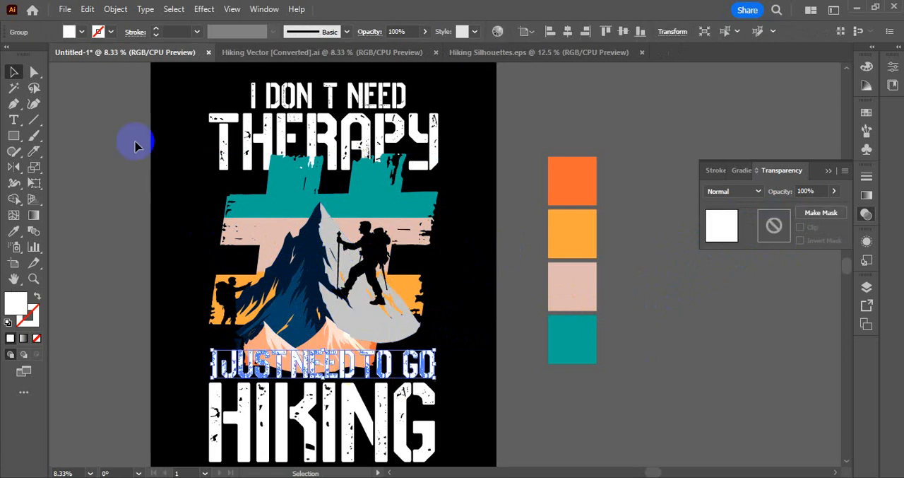
pyautogui.click(114, 10)
pyautogui.moveTo(303, 355)
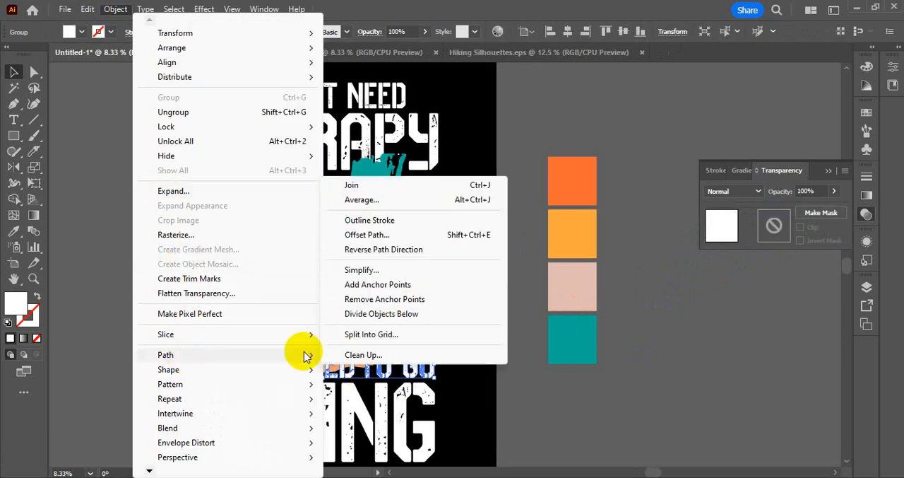
pyautogui.click(440, 238)
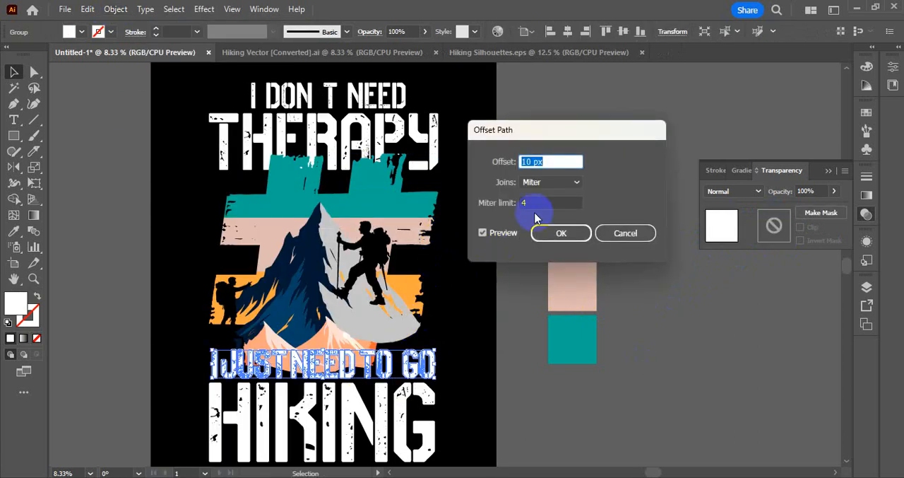
pyautogui.write('30')
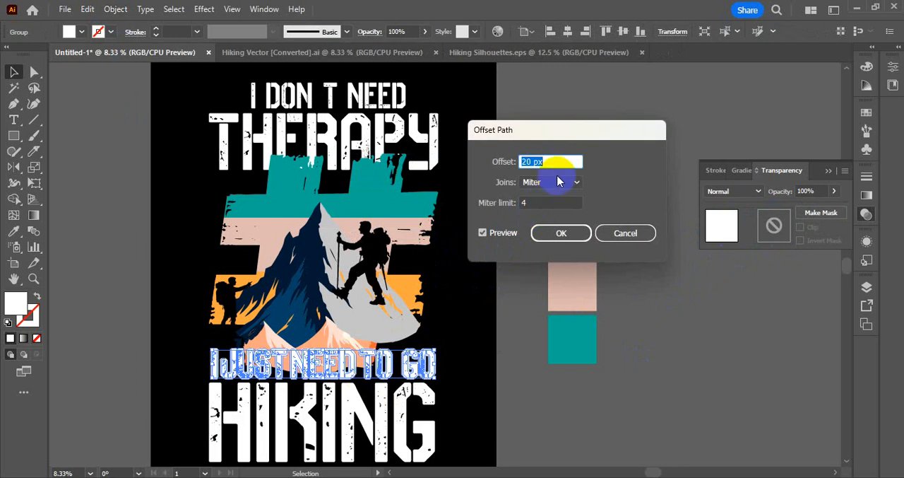
pyautogui.click(559, 182)
pyautogui.click(551, 182)
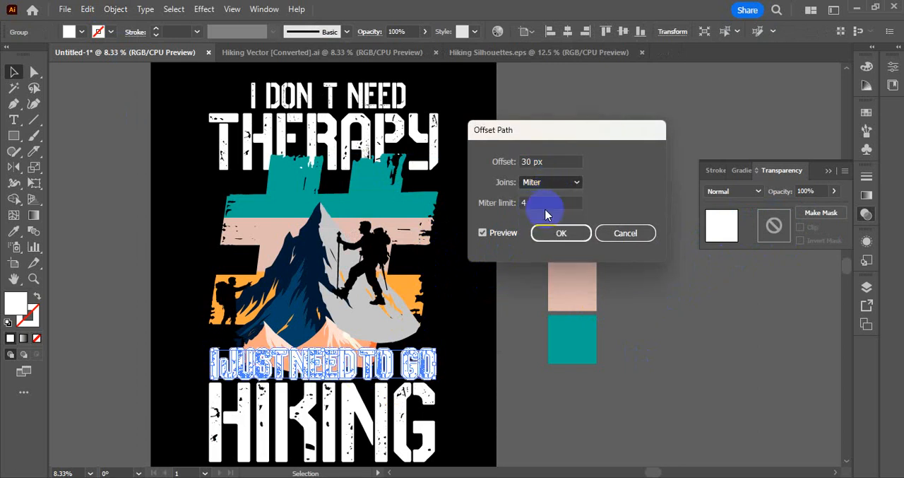
pyautogui.click(546, 163)
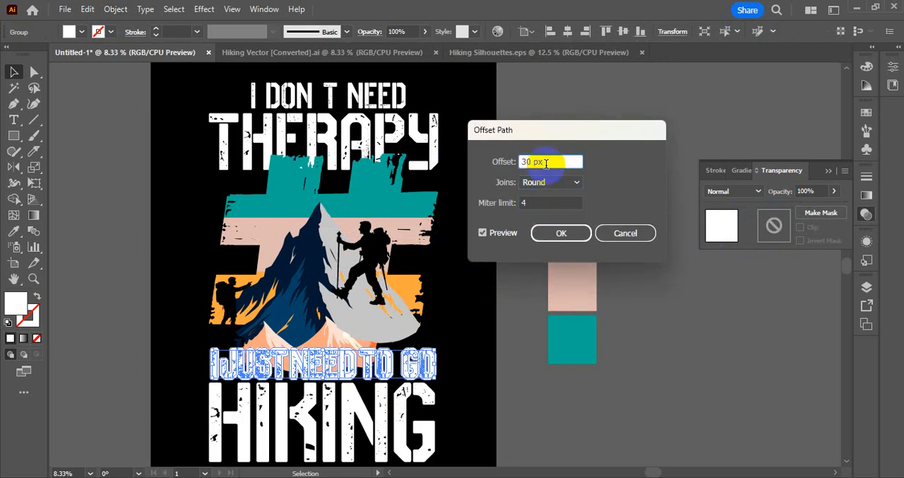
pyautogui.hotkey('shift', 'Up')
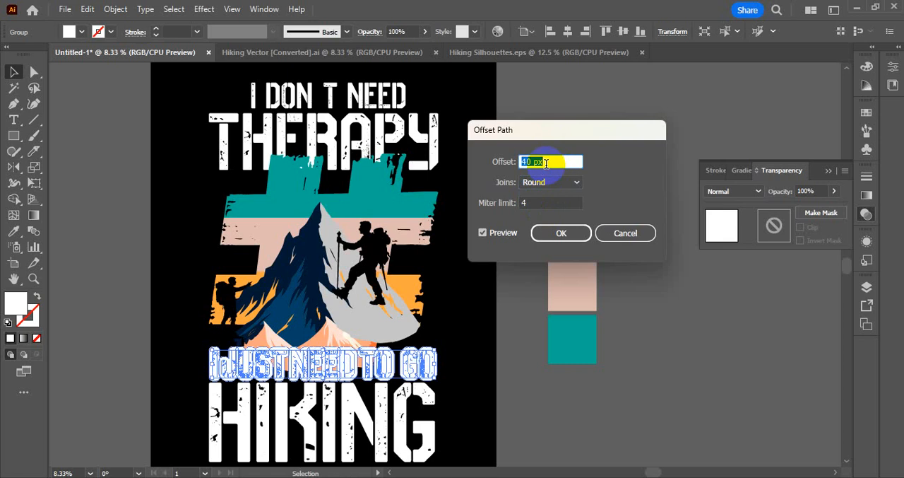
pyautogui.click(561, 233)
# Fill the offset shapes behind "I JUST NEED TO GO" with black sampled from the background.
pyautogui.click(14, 232)
pyautogui.click(169, 198)
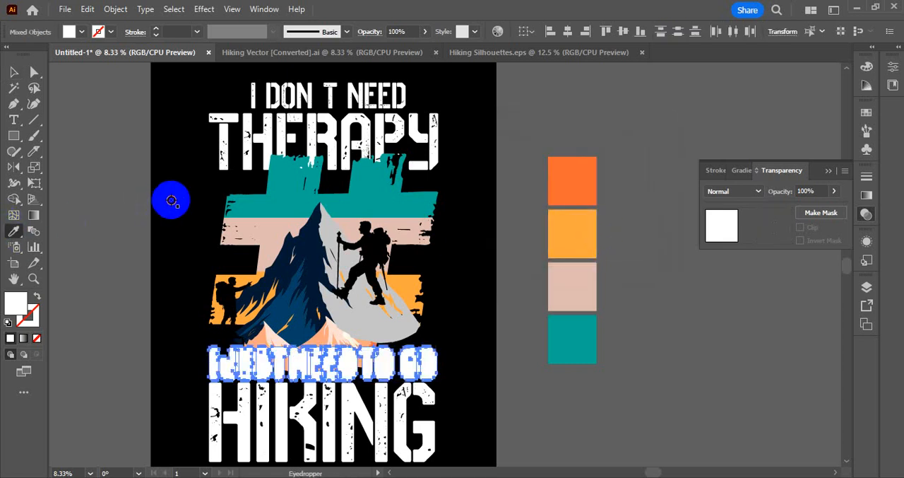
pyautogui.click(13, 71)
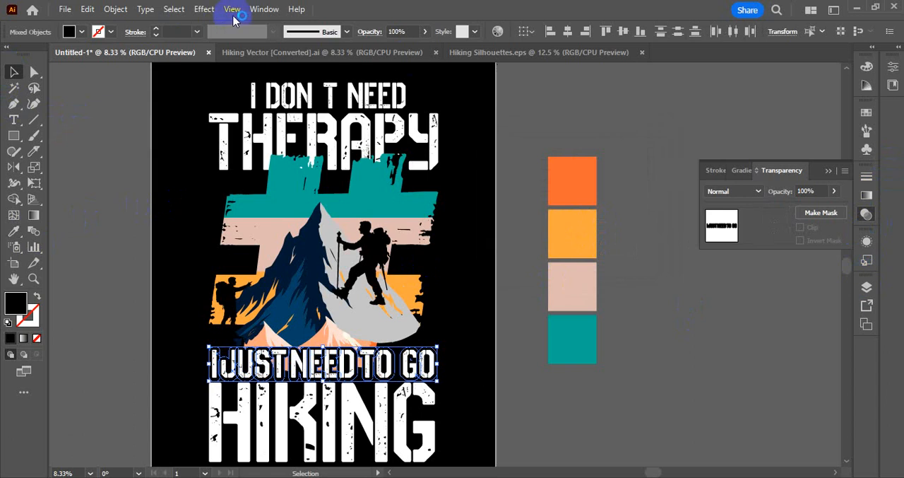
# Unite the overlapping black offset shapes of the "I JUST NEED TO GO" line with Pathfinder.
pyautogui.click(263, 8)
pyautogui.moveTo(265, 467)
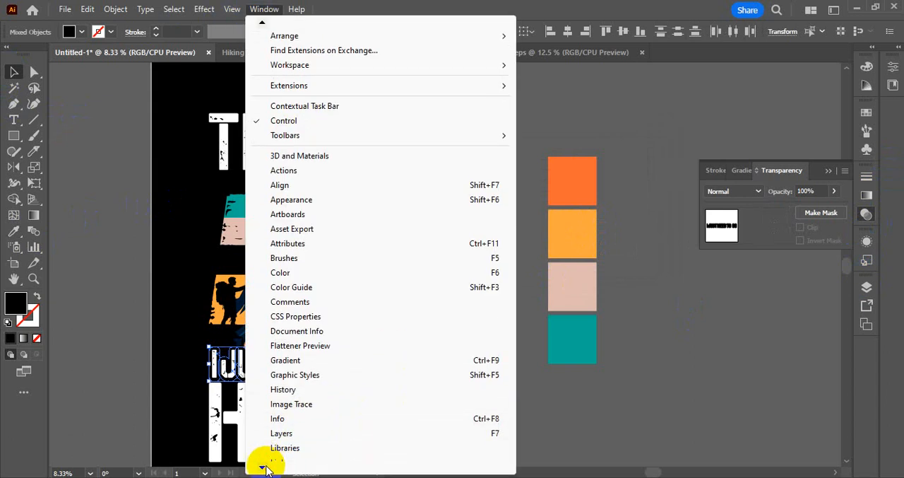
pyautogui.click(288, 421)
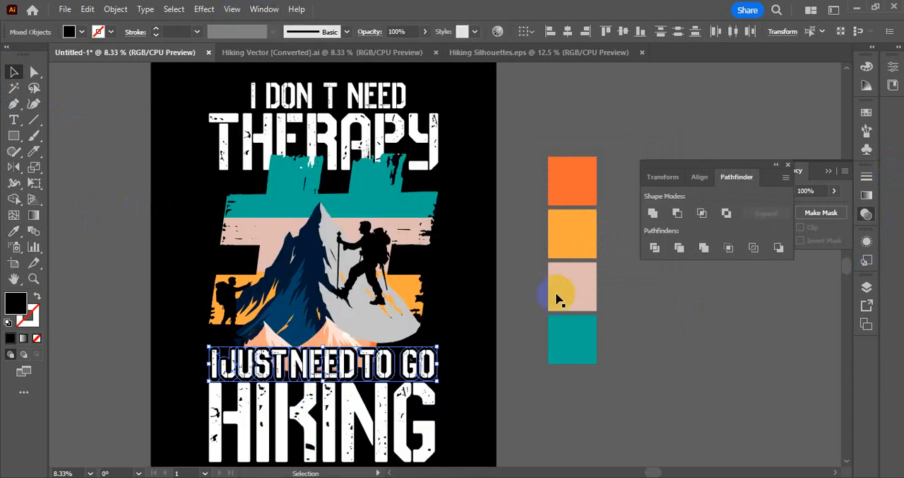
pyautogui.click(704, 248)
pyautogui.click(660, 214)
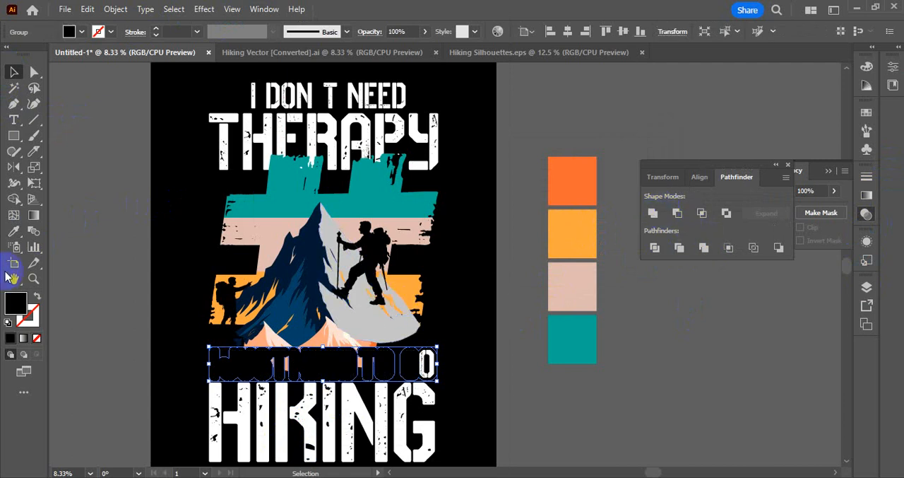
pyautogui.click(13, 72)
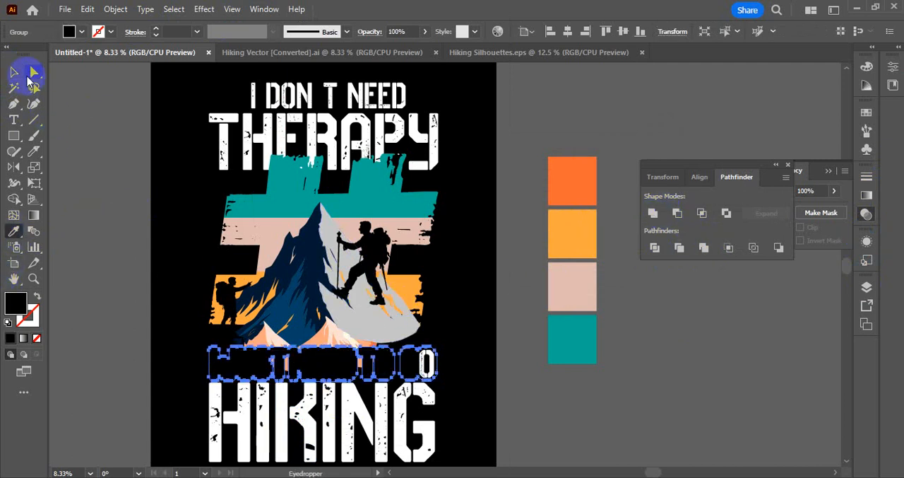
# Move the black "I JUST NEED TO GO" outline shape in place into the mountain and # group's opacity mask.
pyautogui.hotkey('ctrl', 'z')
pyautogui.hotkey('ctrl', 'z')
pyautogui.hotkey('ctrl', 'z')
pyautogui.hotkey('ctrl', 'z')
pyautogui.click(311, 306)
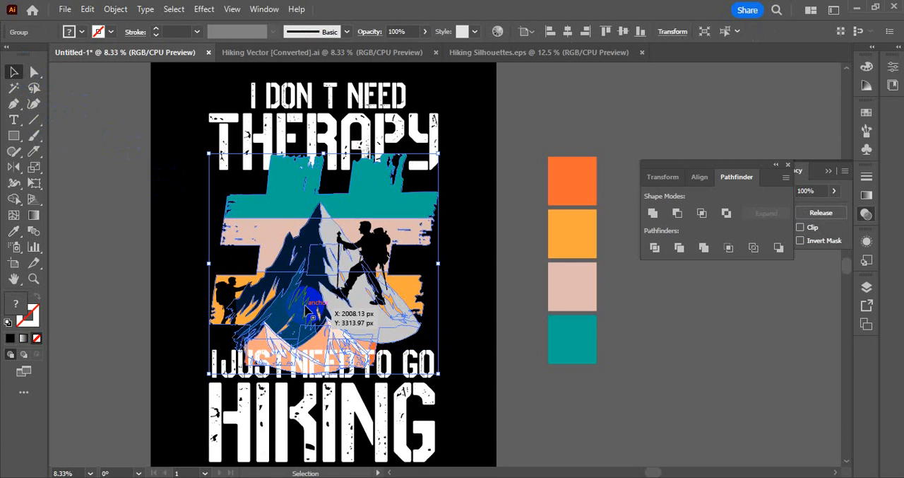
pyautogui.click(868, 214)
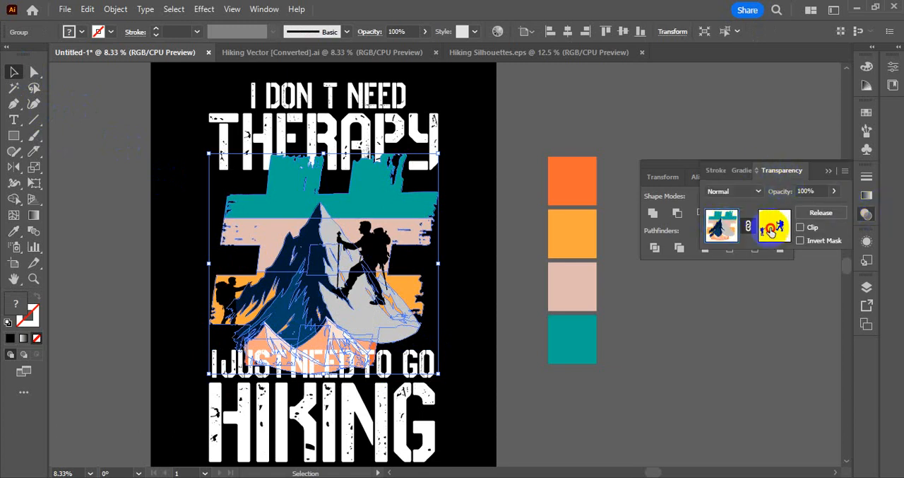
pyautogui.click(772, 231)
pyautogui.hotkey('ctrl', 'f')
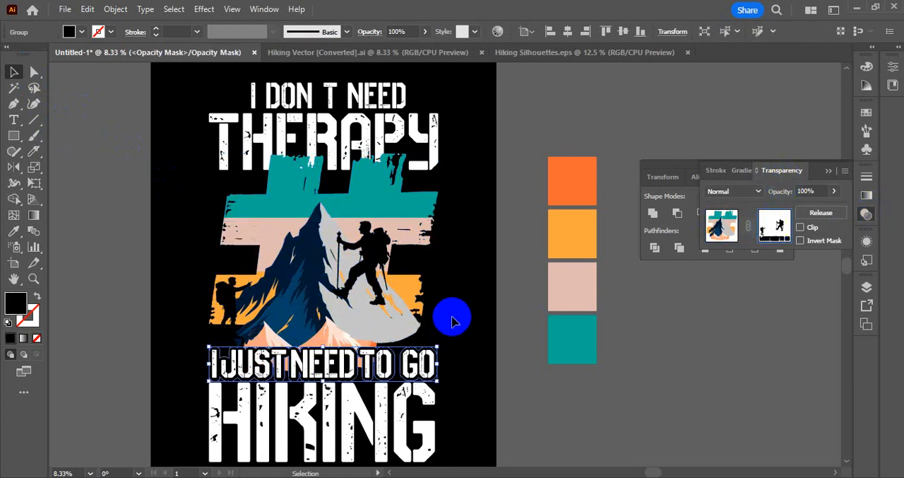
pyautogui.click(651, 401)
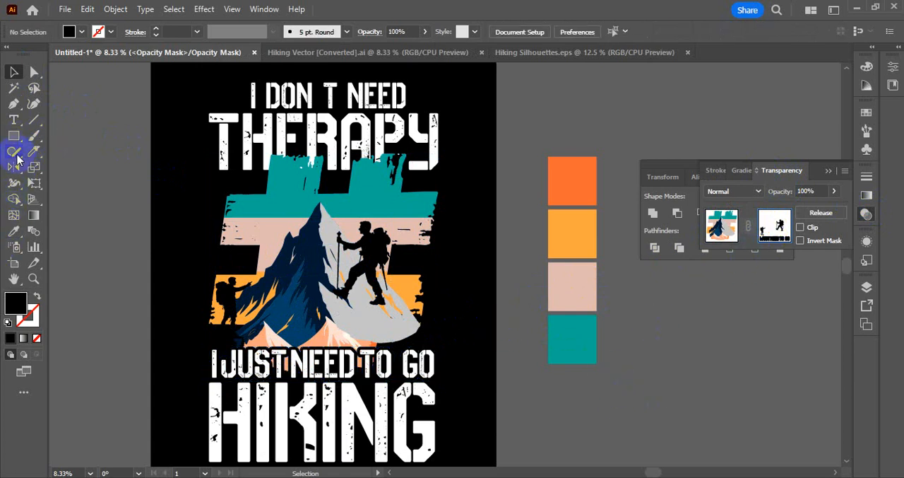
# Mask out the leftover colour between the "I JUST NEED TO GO" letters with black-filled Pencil shapes, and return to editing the artwork.
pyautogui.moveTo(17, 154)
pyautogui.mouseDown()
pyautogui.moveTo(40, 150)
pyautogui.moveTo(63, 166)
pyautogui.mouseUp()
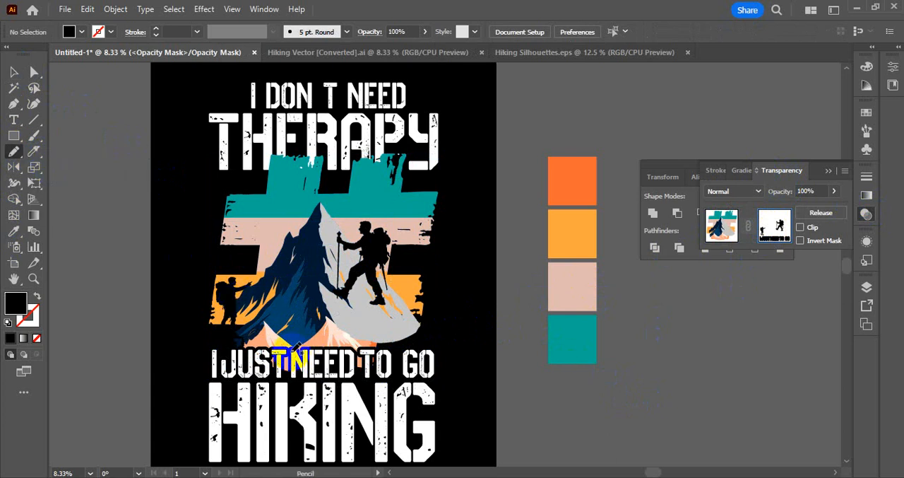
pyautogui.moveTo(298, 346)
pyautogui.mouseDown()
pyautogui.moveTo(269, 354)
pyautogui.moveTo(269, 365)
pyautogui.moveTo(303, 353)
pyautogui.mouseUp()
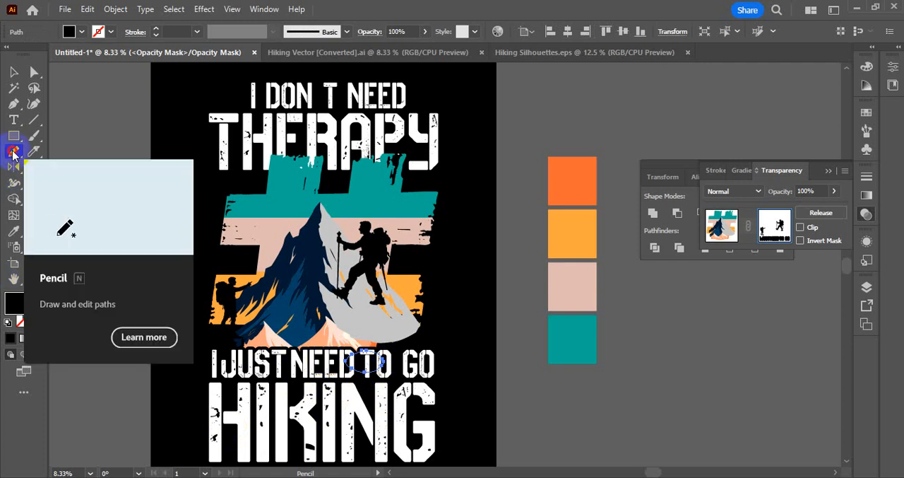
pyautogui.doubleClick(13, 153)
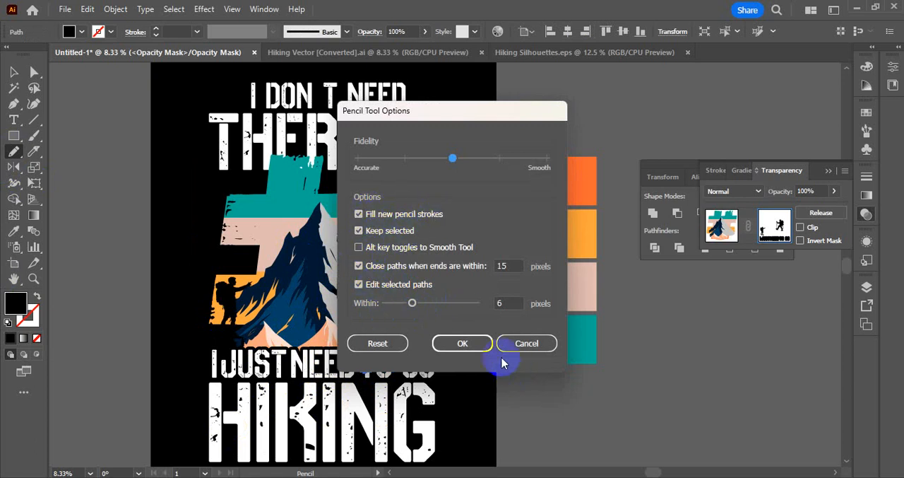
pyautogui.click(486, 344)
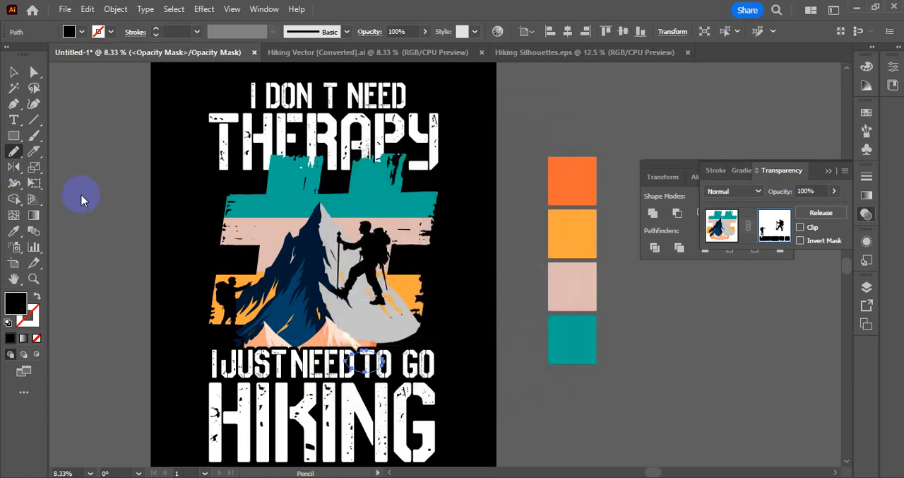
pyautogui.click(720, 224)
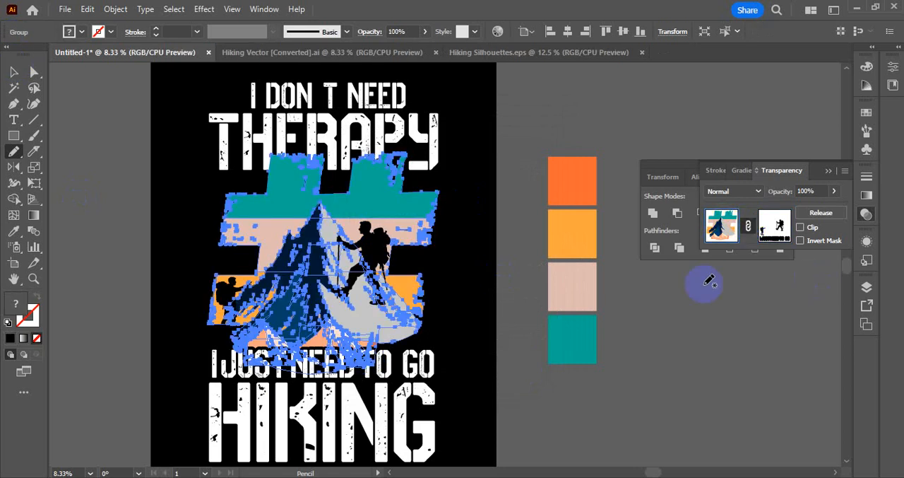
pyautogui.press('v')
pyautogui.click(529, 347)
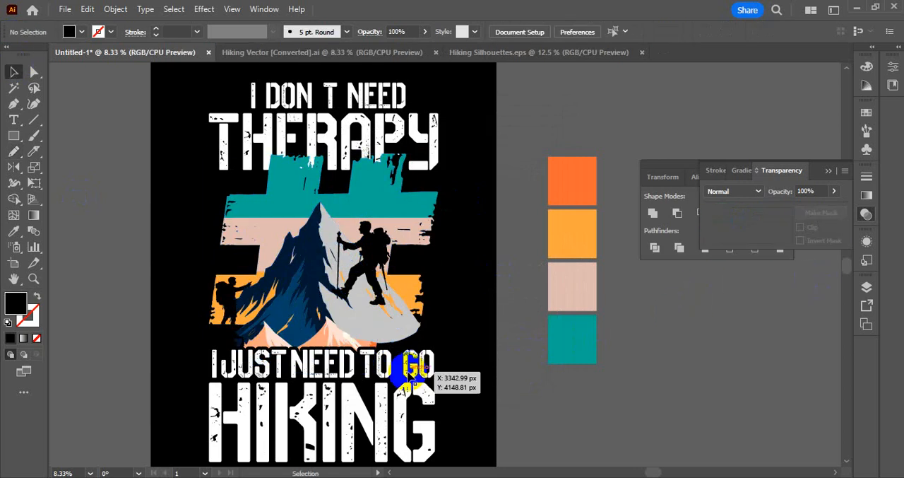
# Offset the paths of the "THERAPY" text by 40 px with Round joins.
pyautogui.scroll(1, 387, 233)
pyautogui.click(371, 161)
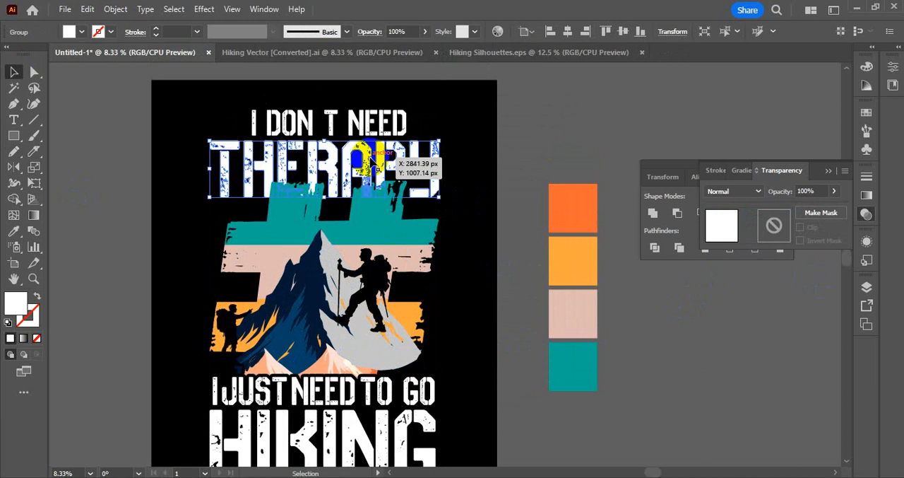
pyautogui.press('a')
pyautogui.hotkey('ctrl', 'alt', 'o')
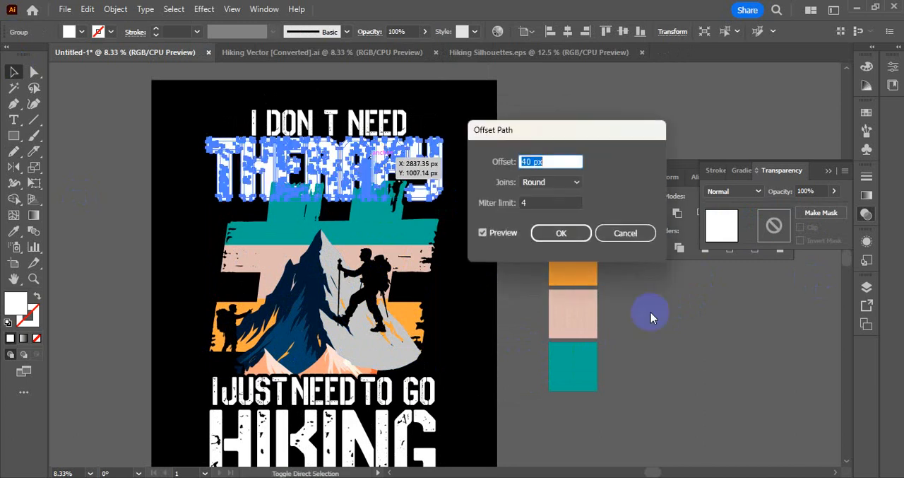
pyautogui.click(567, 235)
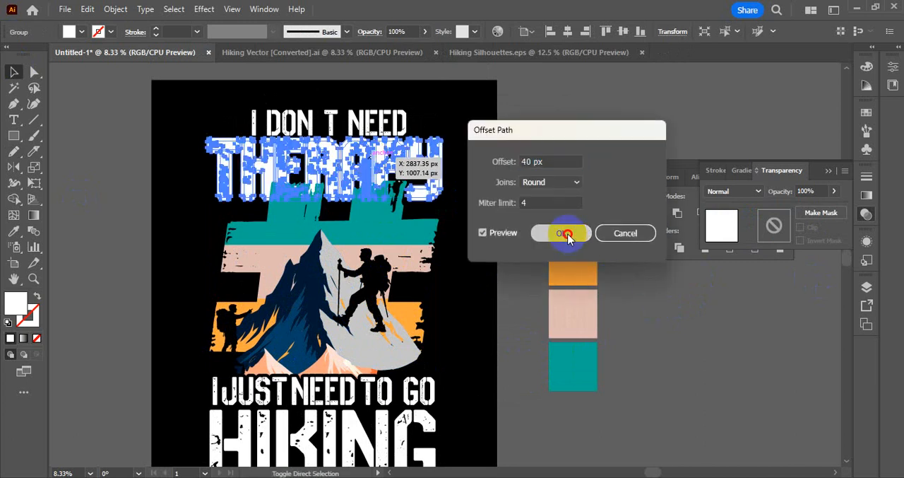
# Move the "THERAPY" offset shapes in place into the mountain and # group's opacity mask and fill them with the background's black.
pyautogui.hotkey('ctrl', 'x')
pyautogui.click(306, 223)
pyautogui.click(774, 225)
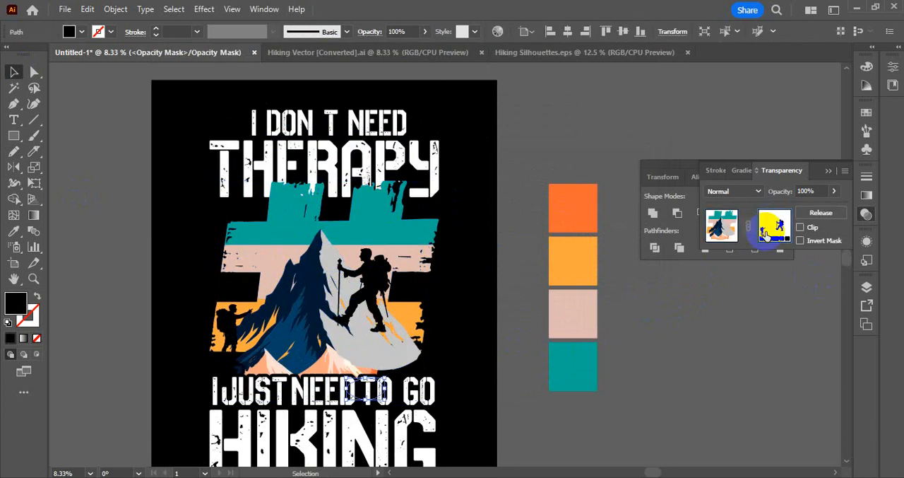
pyautogui.hotkey('ctrl', 'f')
pyautogui.click(14, 231)
pyautogui.click(174, 218)
pyautogui.click(14, 71)
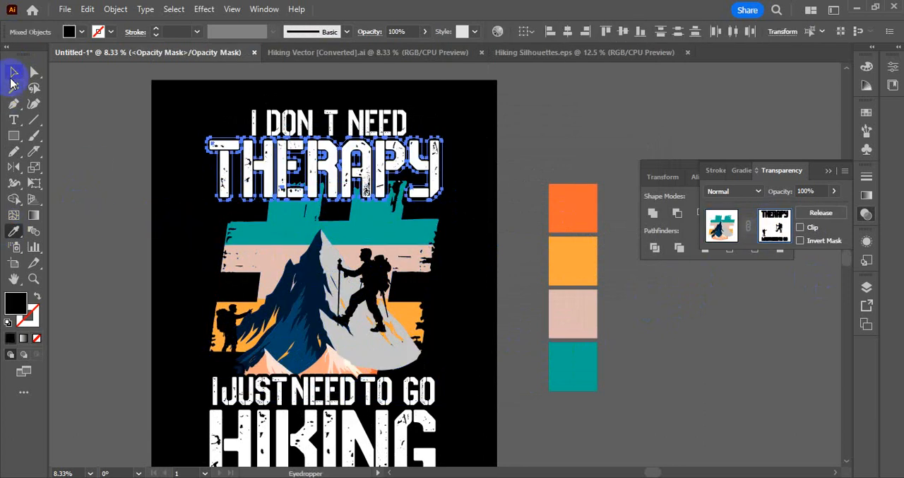
pyautogui.click(248, 284)
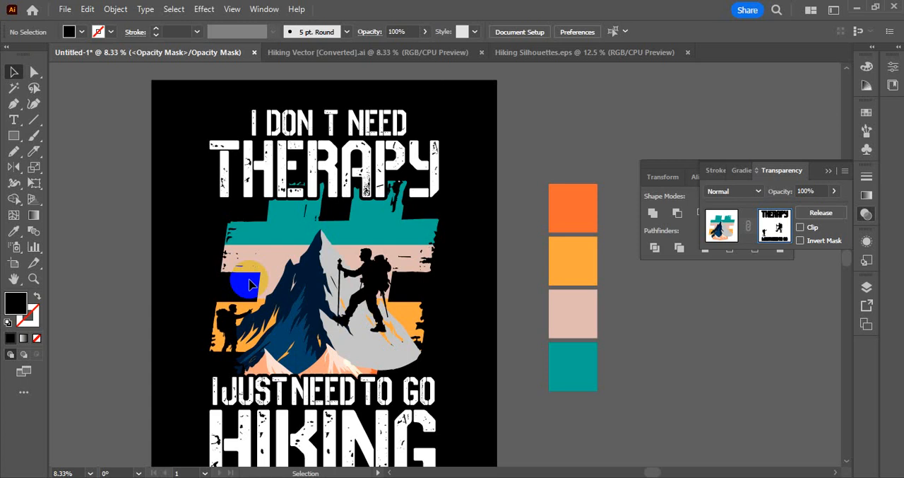
# Undo adding the black "THERAPY" outline to the opacity mask, and return to editing the artwork.
pyautogui.hotkey('ctrl', 'z')
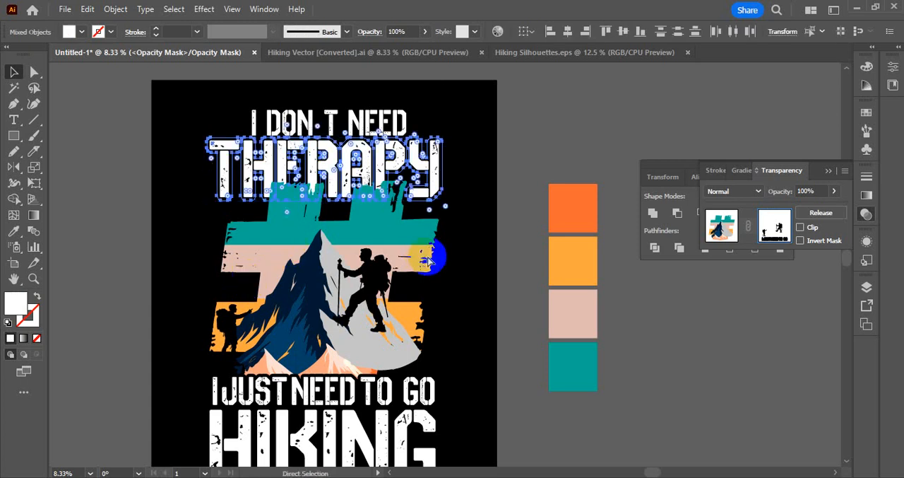
pyautogui.hotkey('ctrl', 'z')
pyautogui.click(722, 227)
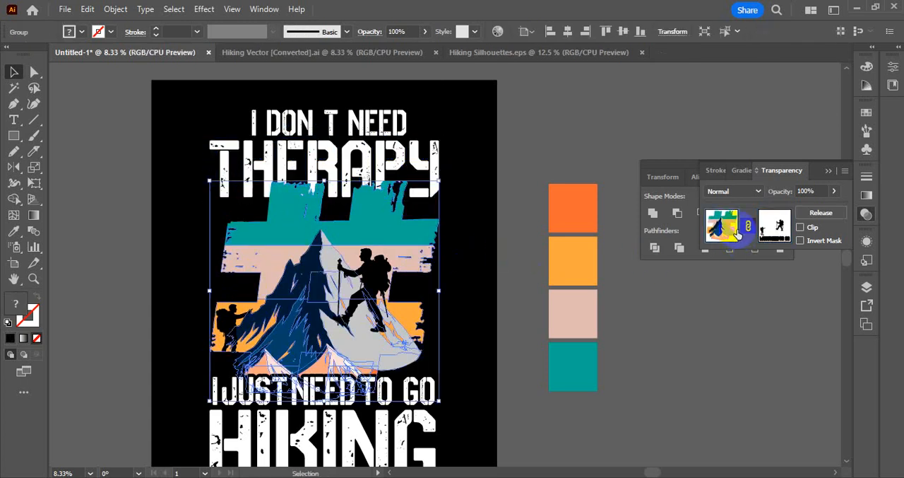
# Offset the path of the teal # band inside the mountain and # group by 40 px with Round joins.
pyautogui.doubleClick(405, 234)
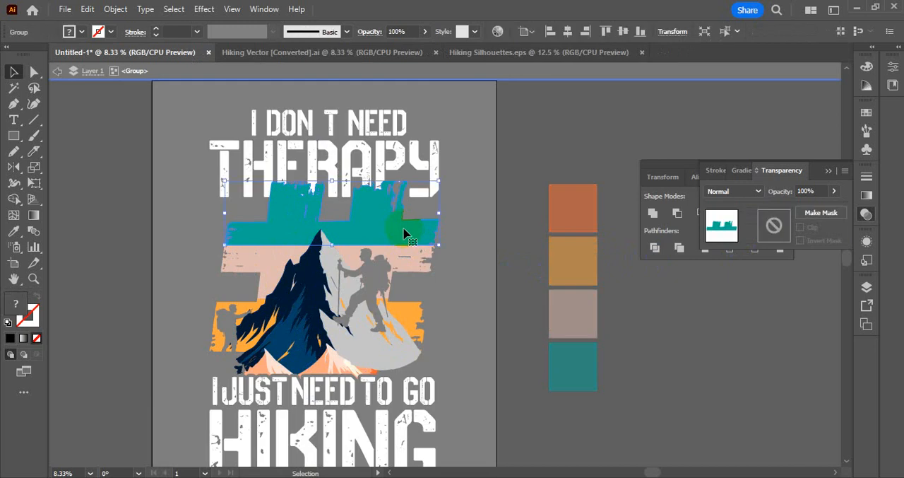
pyautogui.click(359, 243)
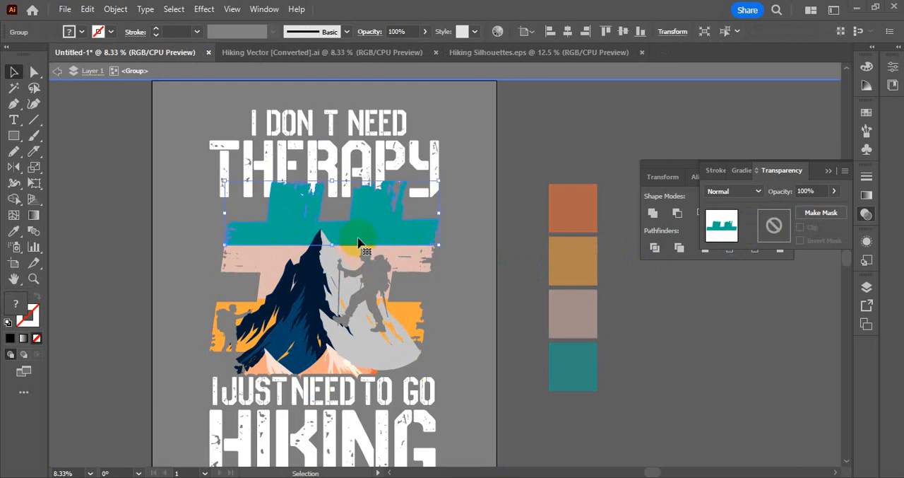
pyautogui.click(115, 9)
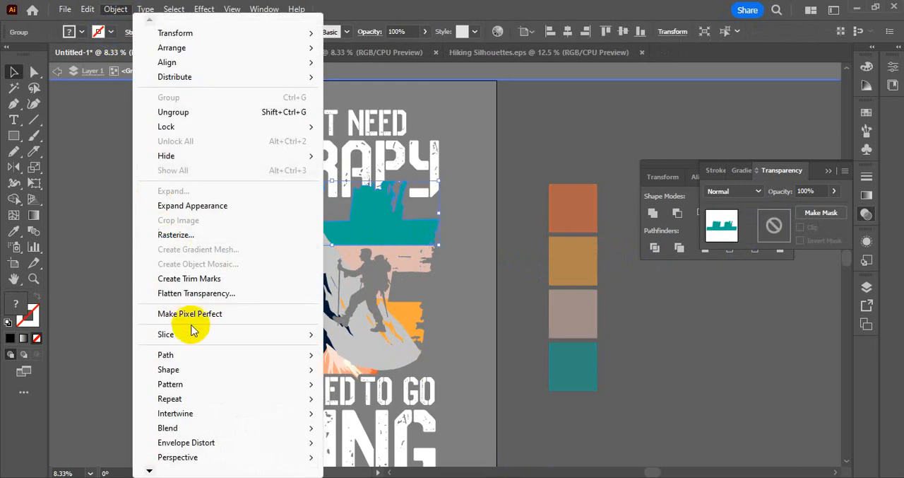
pyautogui.click(192, 354)
pyautogui.click(414, 234)
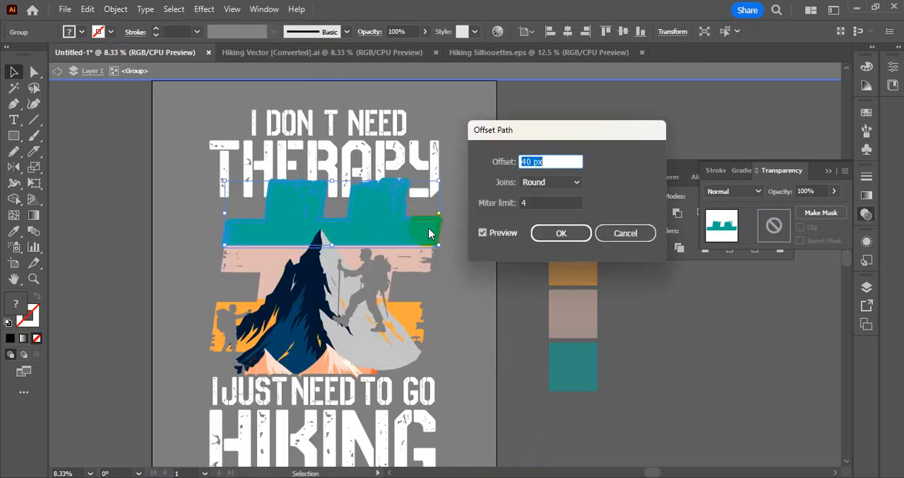
pyautogui.click(538, 240)
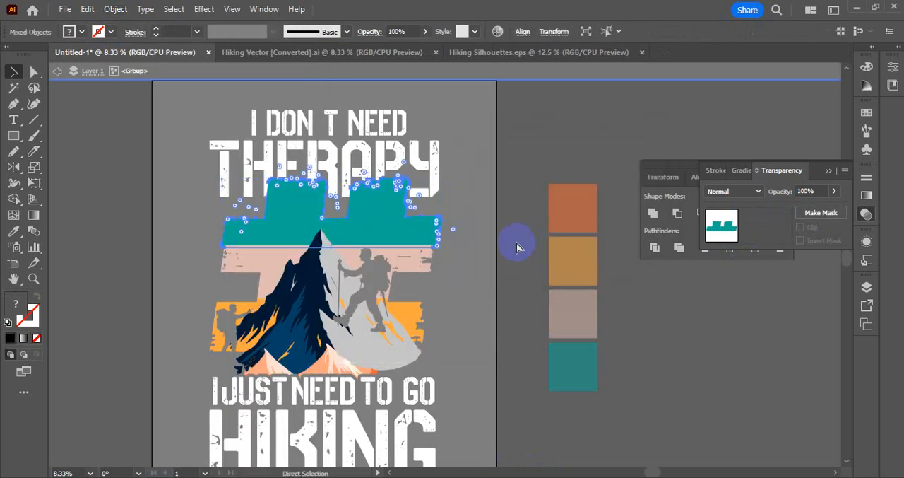
# Add an opacity mask with Clip off to the "THERAPY" text and open the mask for editing.
pyautogui.doubleClick(364, 161)
pyautogui.click(366, 161)
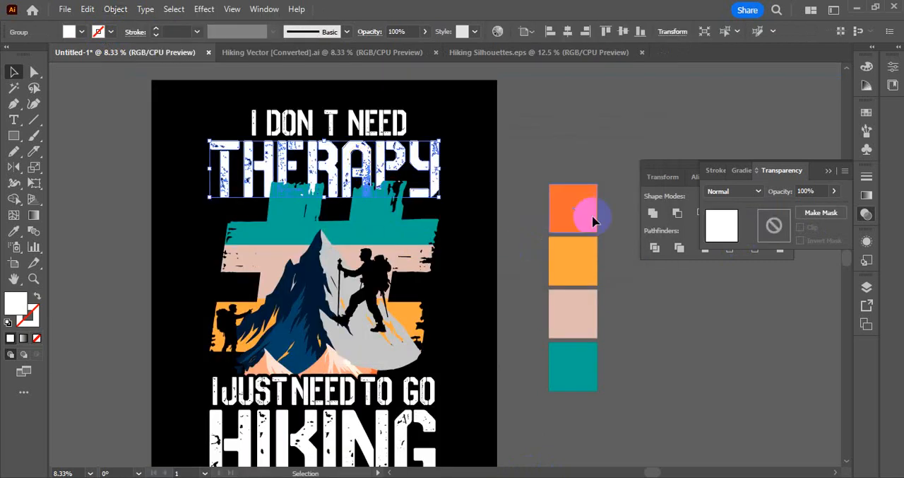
pyautogui.click(770, 228)
pyautogui.click(799, 230)
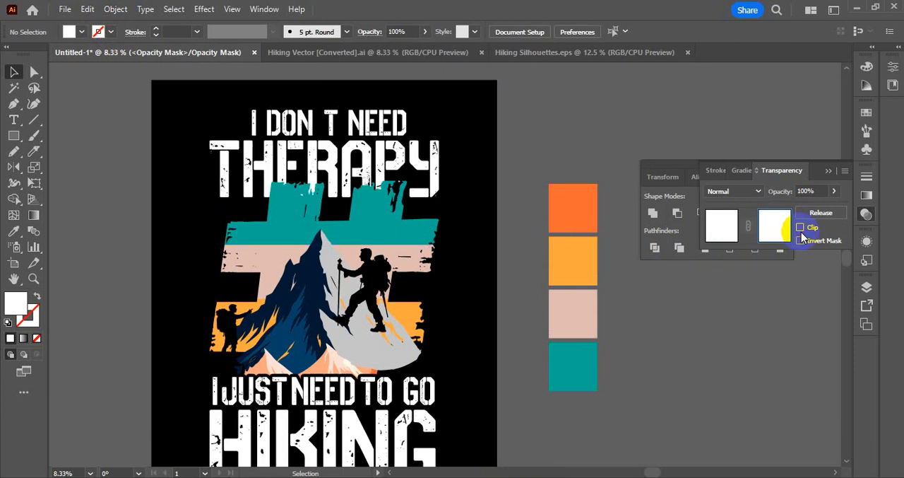
# Place the teal band's offset shapes in position in the "THERAPY" opacity mask, fill them with the background's black, and return to editing the artwork.
pyautogui.click(246, 244)
pyautogui.click(13, 231)
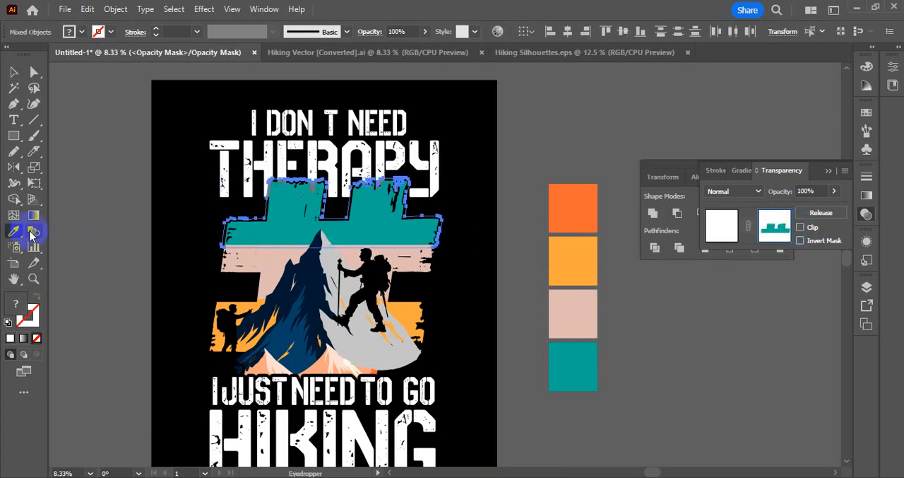
pyautogui.click(179, 216)
pyautogui.click(14, 72)
pyautogui.click(115, 154)
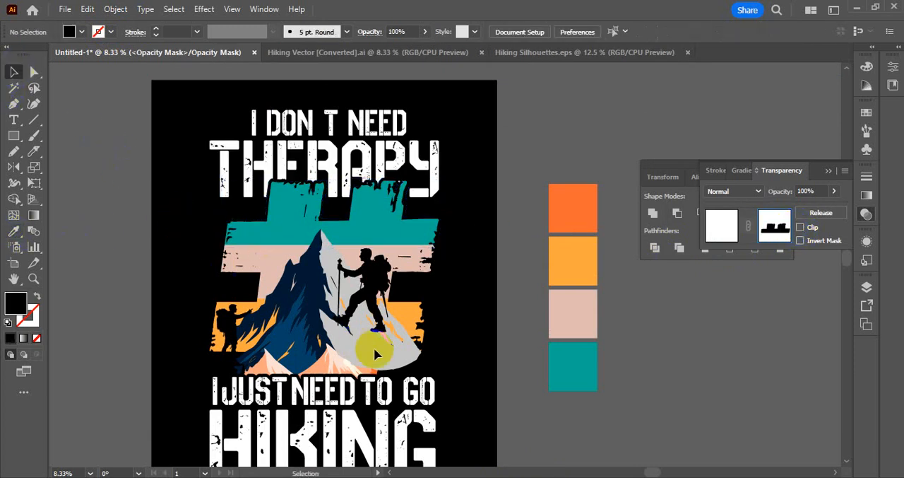
pyautogui.click(721, 226)
pyautogui.click(691, 324)
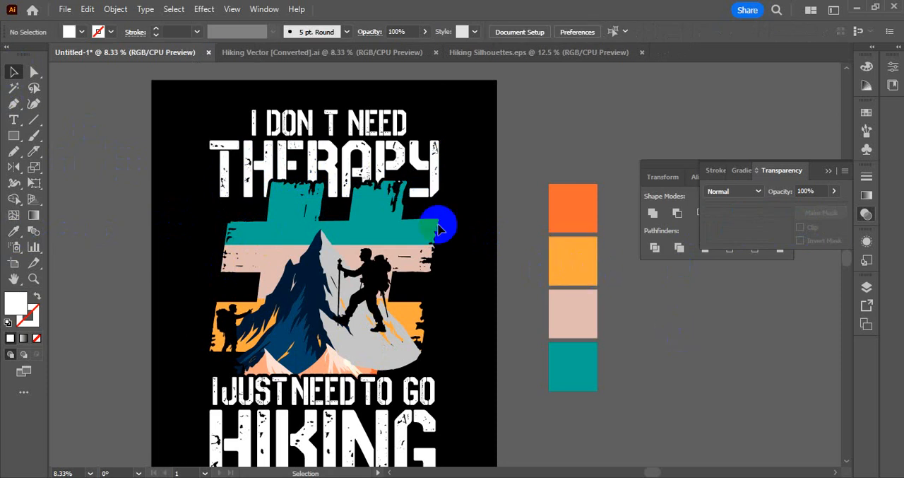
# Undo adding the offset band shapes to the "THERAPY" opacity mask, and return to editing the artwork.
pyautogui.keyDown('ctrl'); pyautogui.click(315, 179); pyautogui.keyUp('ctrl')
pyautogui.hotkey('ctrl', 'z')
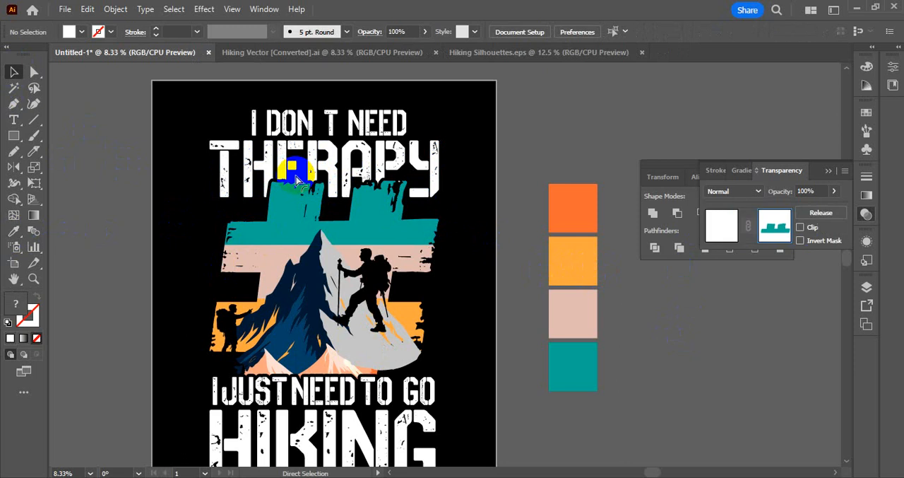
pyautogui.click(618, 269)
pyautogui.click(721, 225)
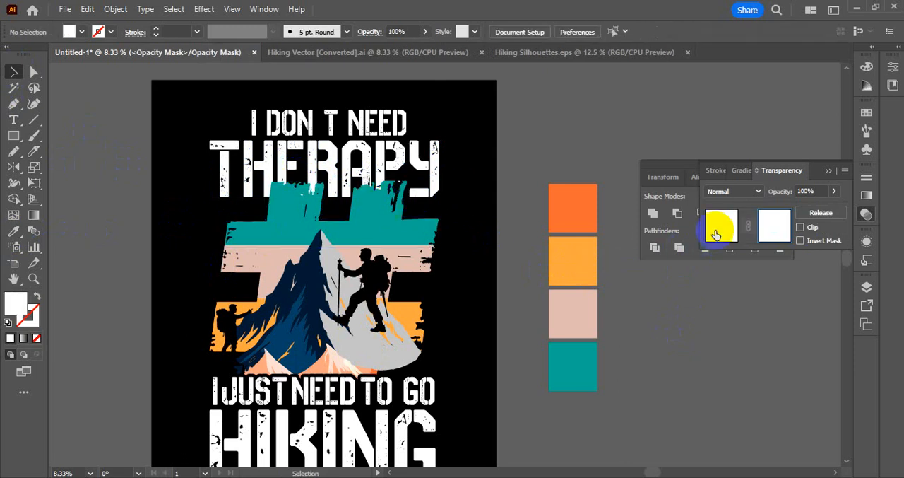
# Try shortening the letter "E" in "THERAPY" from its lower edge, and undo the resize.
pyautogui.doubleClick(285, 169)
pyautogui.moveTo(284, 168)
pyautogui.mouseDown()
pyautogui.moveTo(283, 196)
pyautogui.moveTo(290, 182)
pyautogui.moveTo(394, 254)
pyautogui.moveTo(289, 200)
pyautogui.moveTo(288, 178)
pyautogui.mouseUp()
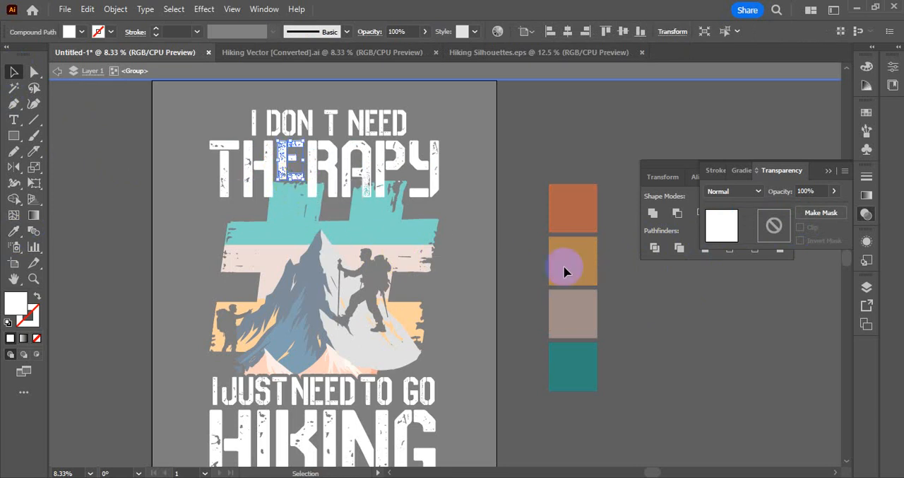
pyautogui.click(516, 273)
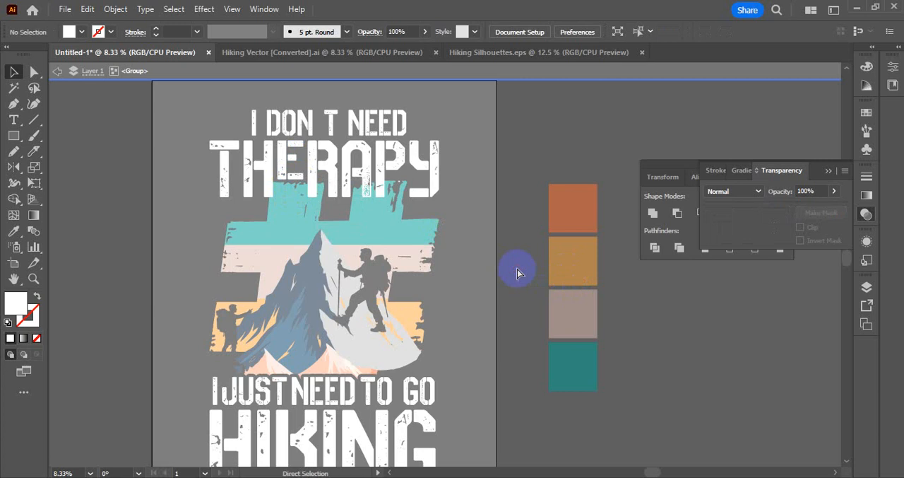
pyautogui.hotkey('ctrl', 'z')
pyautogui.hotkey('ctrl', 'z')
# Nudge only the lower bar of the "E" in "THERAPY" slightly upward, and exit isolation to the full artwork.
pyautogui.hscroll(-1, 307, 209)
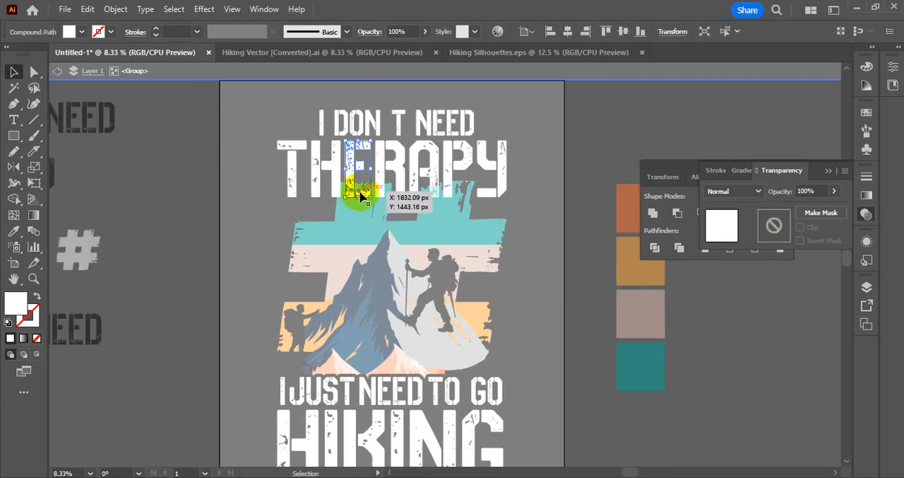
pyautogui.moveTo(361, 197)
pyautogui.mouseDown()
pyautogui.moveTo(374, 203)
pyautogui.moveTo(357, 186)
pyautogui.moveTo(363, 192)
pyautogui.mouseUp()
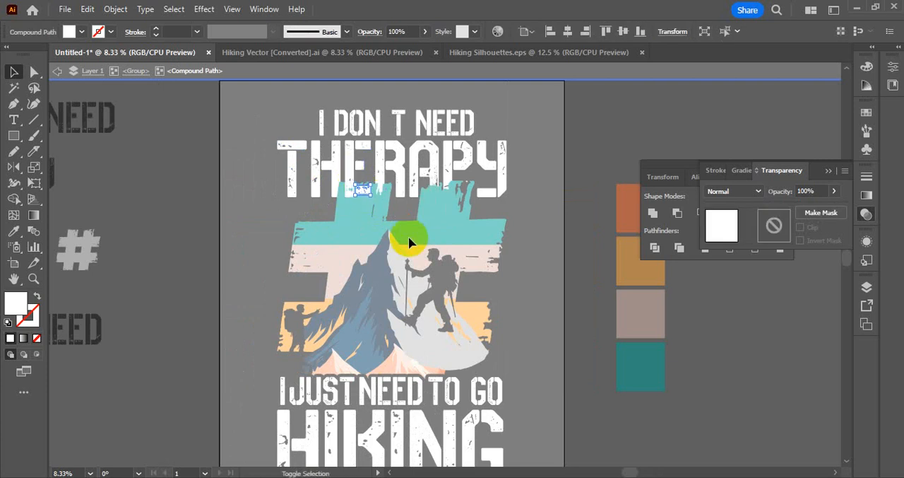
pyautogui.press('Up')
pyautogui.press('Up')
pyautogui.press('Up')
pyautogui.press('Up')
pyautogui.press('Up')
pyautogui.press('Up')
pyautogui.press('Up')
pyautogui.press('Up')
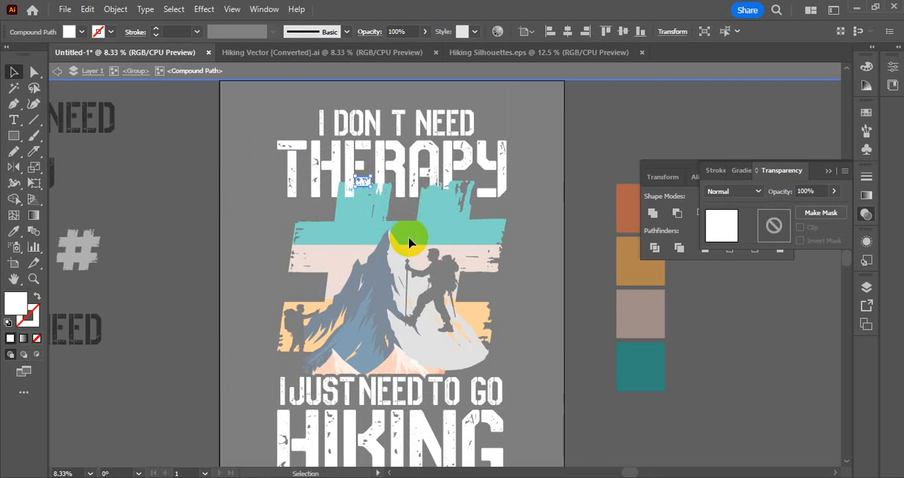
pyautogui.doubleClick(527, 203)
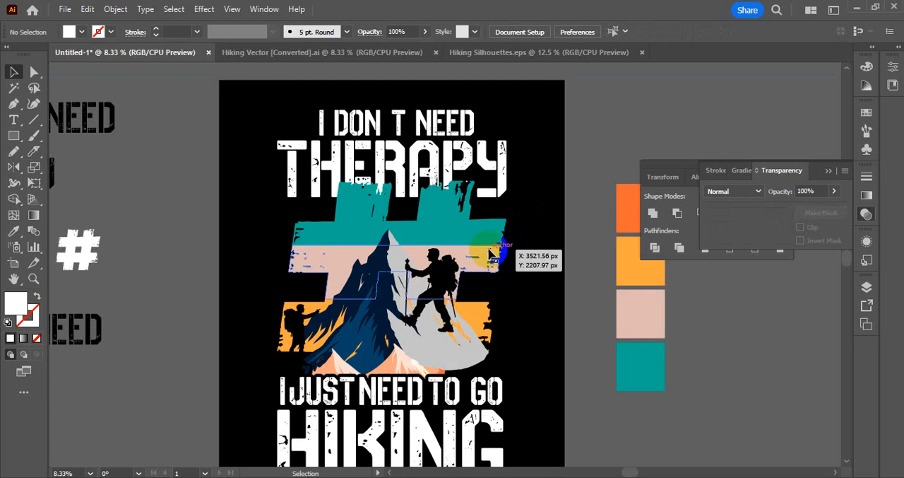
# Select the "THERAPY" text and open its opacity mask for editing.
pyautogui.moveTo(477, 237); pyautogui.dragTo(566, 182)
pyautogui.click(773, 226)
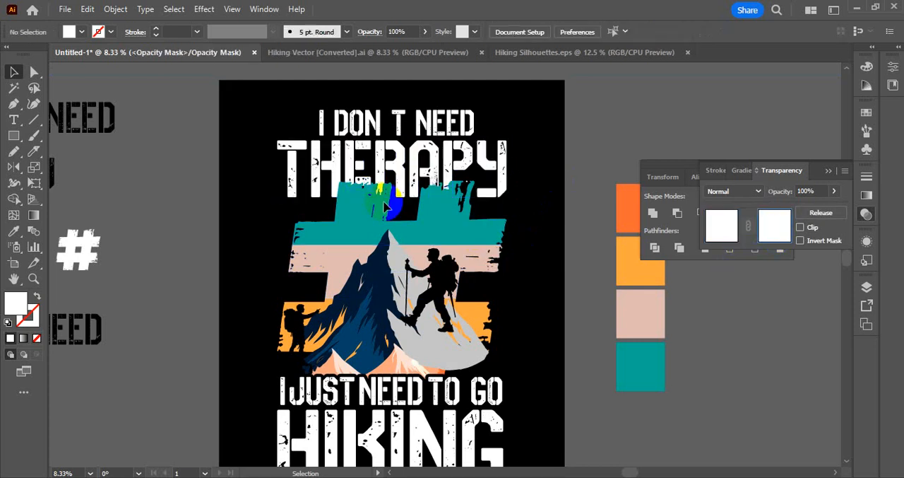
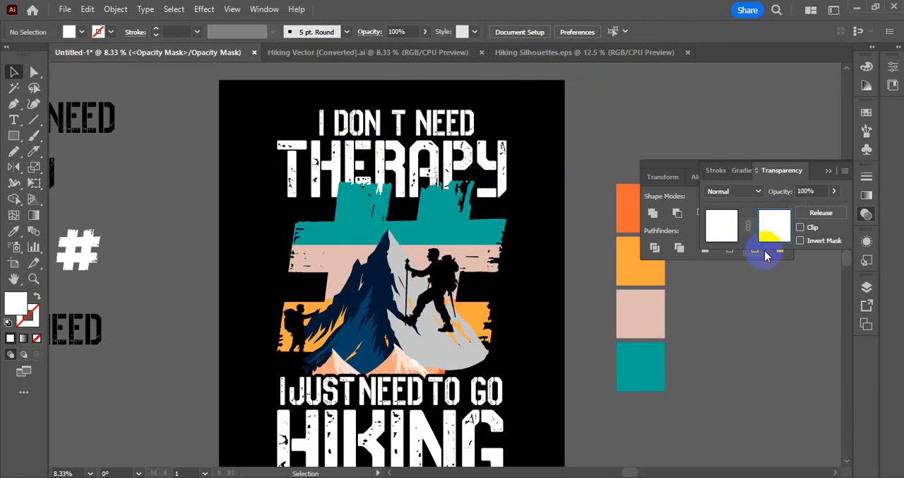
# Paste the band shapes in place into the "THERAPY" opacity mask, fill them with black, and return to editing the artwork.
pyautogui.hotkey('ctrl', 'f')
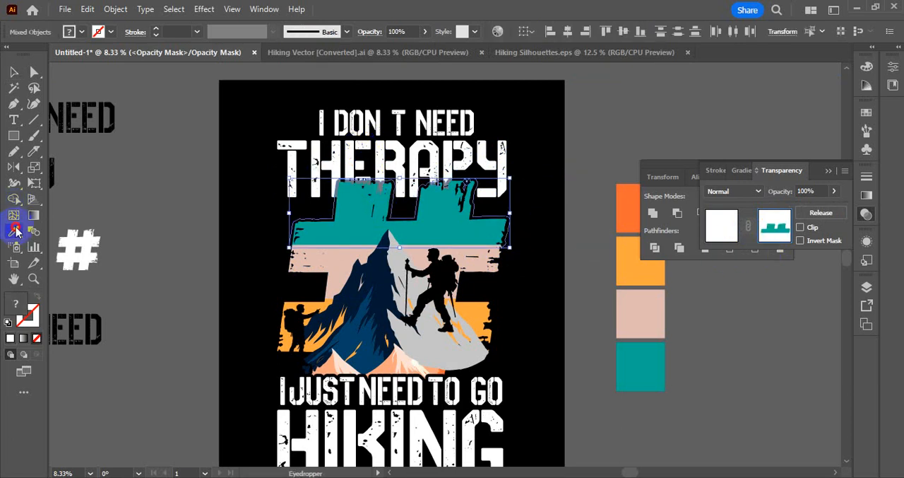
pyautogui.click(236, 214)
pyautogui.click(9, 73)
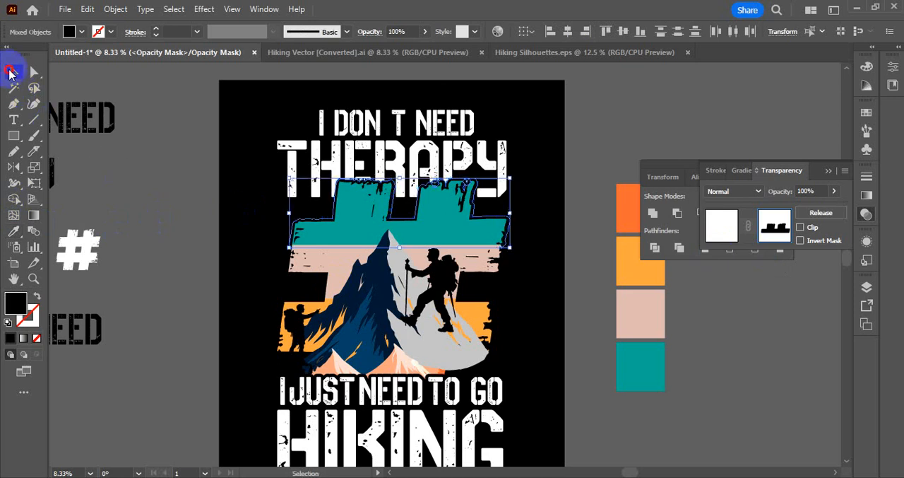
pyautogui.click(163, 229)
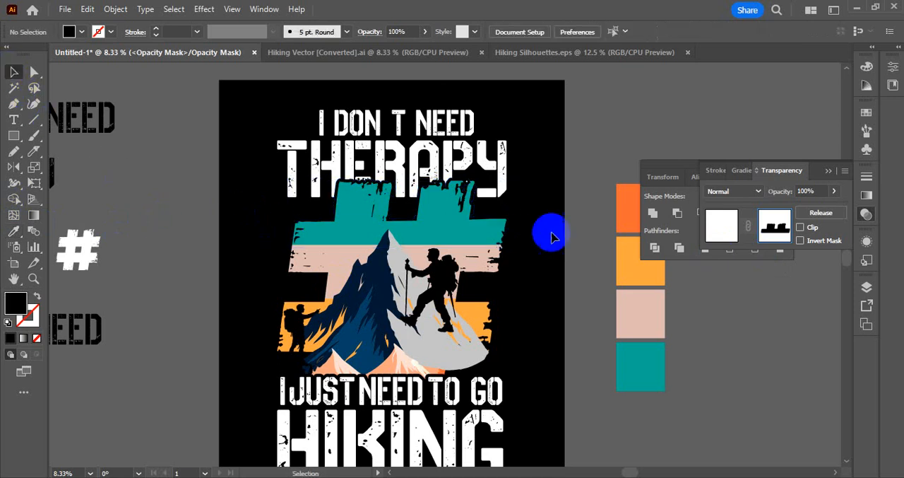
pyautogui.click(720, 224)
# Nudge the lower bar and the middle piece of the "E" in "THERAPY" slightly upward, and exit isolation.
pyautogui.click(363, 180)
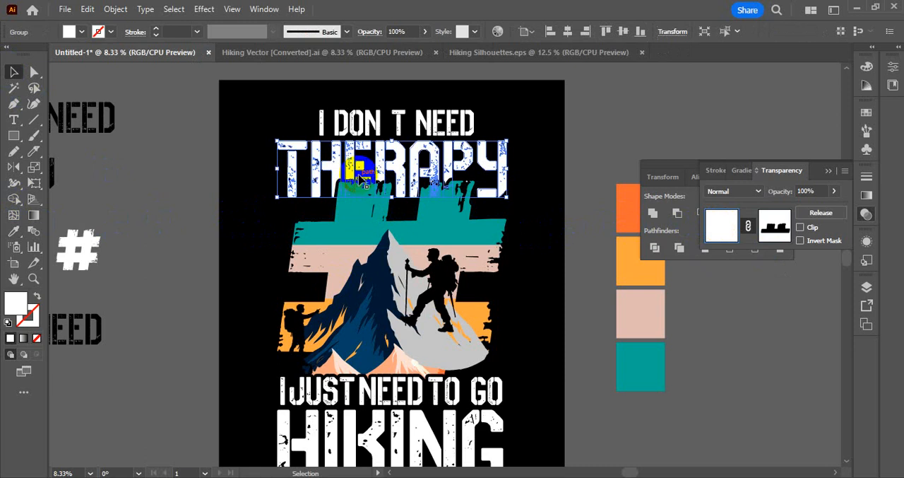
pyautogui.doubleClick(363, 180)
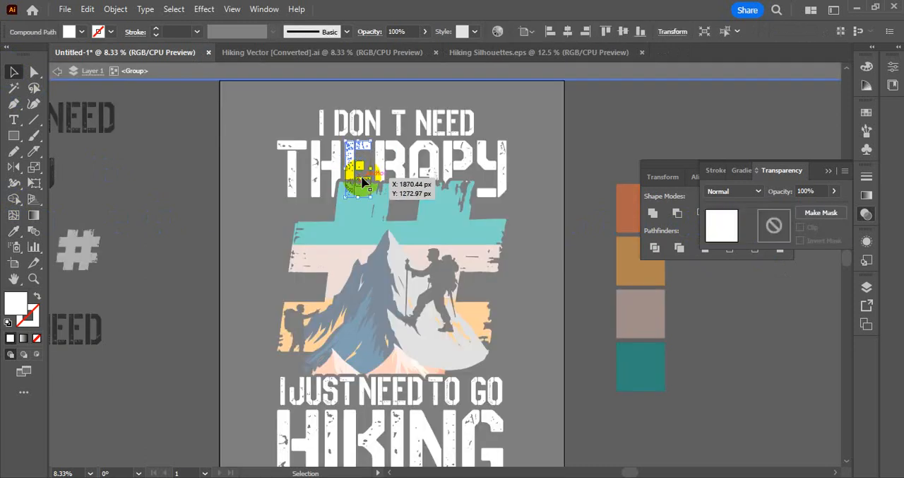
pyautogui.moveTo(382, 202); pyautogui.dragTo(359, 161)
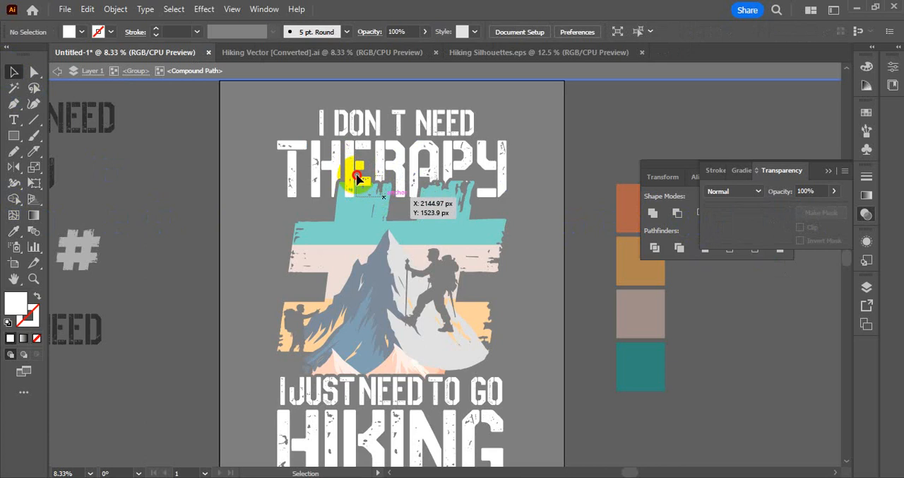
pyautogui.click(357, 178)
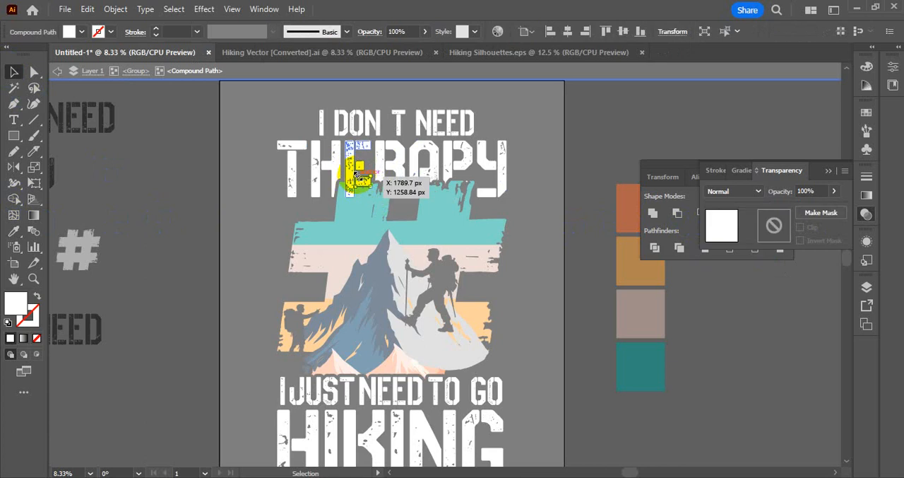
pyautogui.click(373, 211)
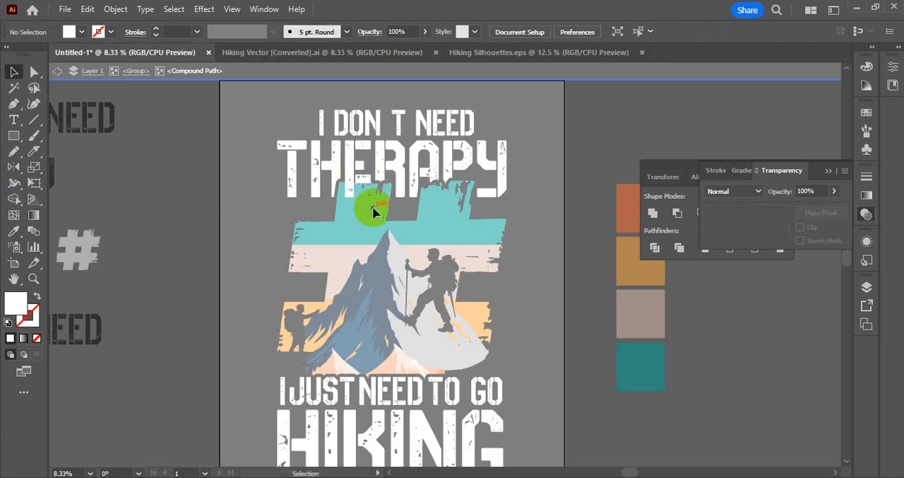
pyautogui.click(357, 173)
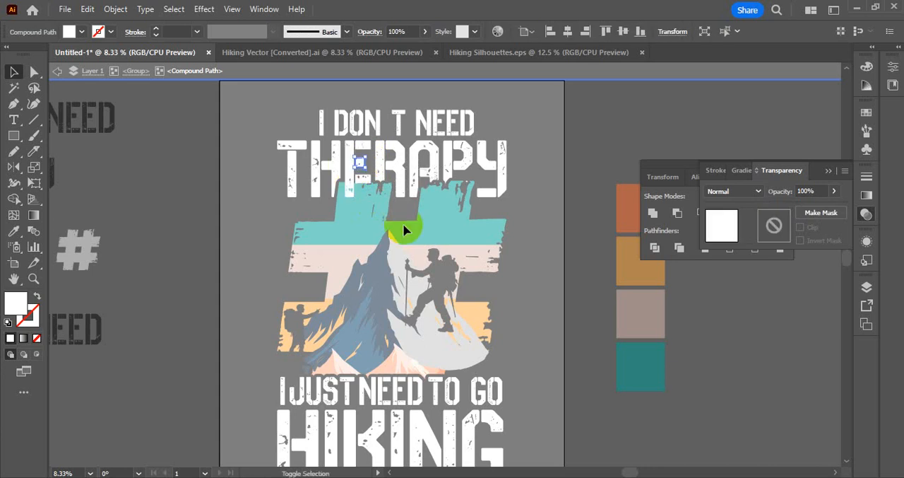
pyautogui.doubleClick(575, 259)
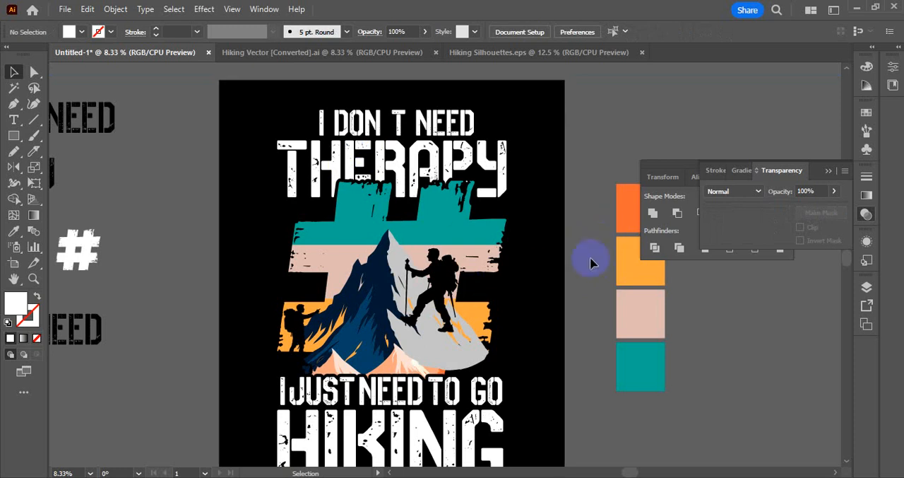
# Draw a small white star in front of the "I DON T NEED" line.
pyautogui.click(399, 303)
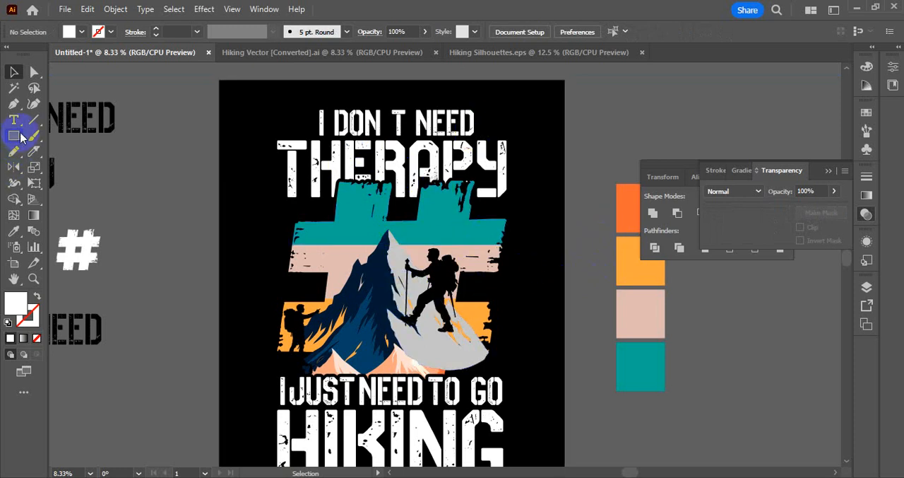
pyautogui.moveTo(15, 134); pyautogui.dragTo(92, 200)
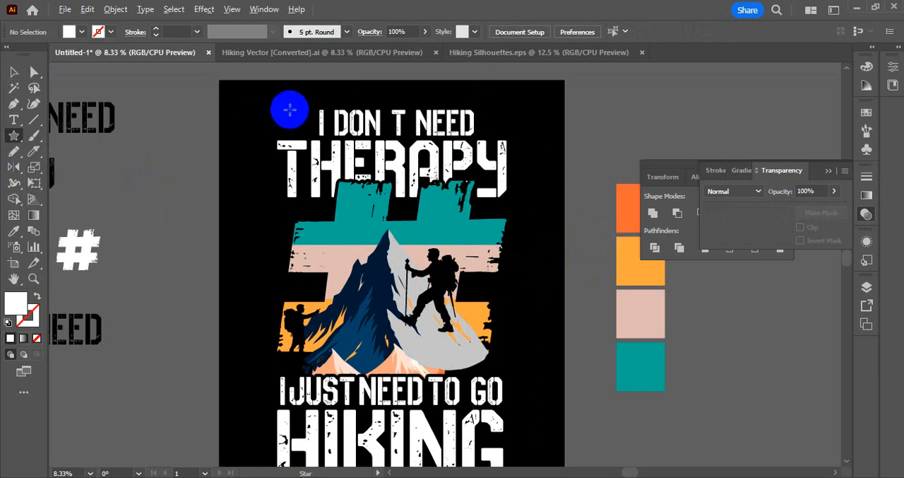
pyautogui.moveTo(299, 125); pyautogui.dragTo(306, 133)
pyautogui.click(15, 72)
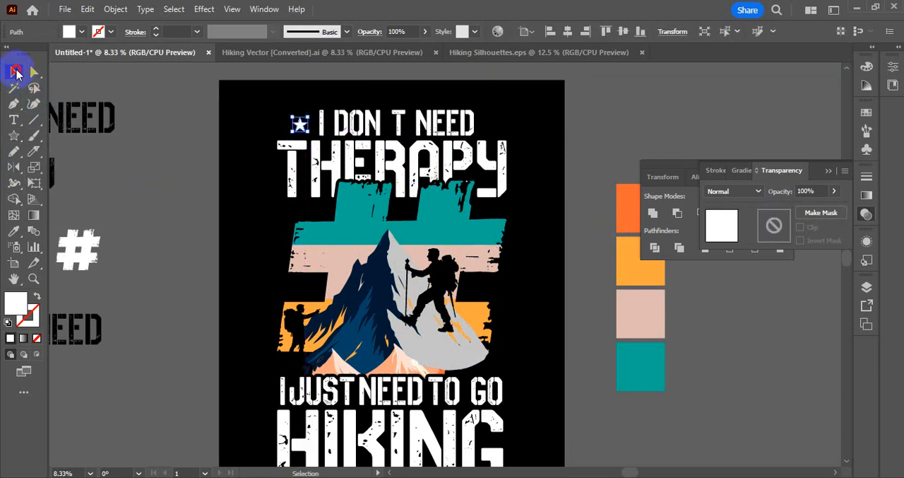
pyautogui.click(170, 199)
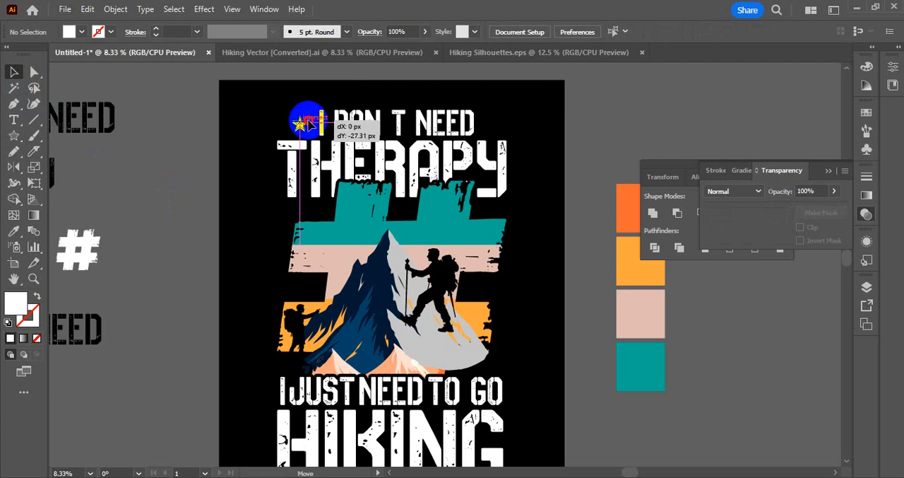
# Duplicate the star to make a pair on each side of "I DON T NEED", and centre that line over "THERAPY".
pyautogui.moveTo(306, 125); pyautogui.dragTo(495, 116)
pyautogui.click(254, 126)
pyautogui.click(541, 156)
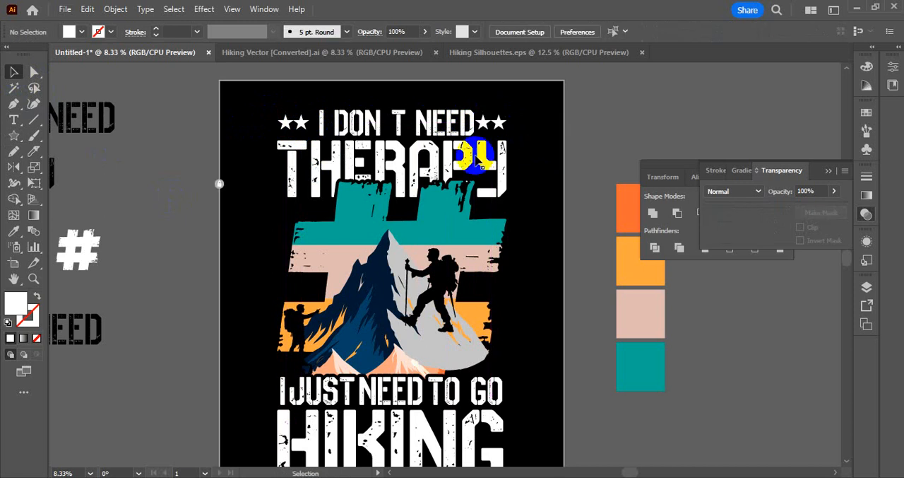
pyautogui.click(378, 125)
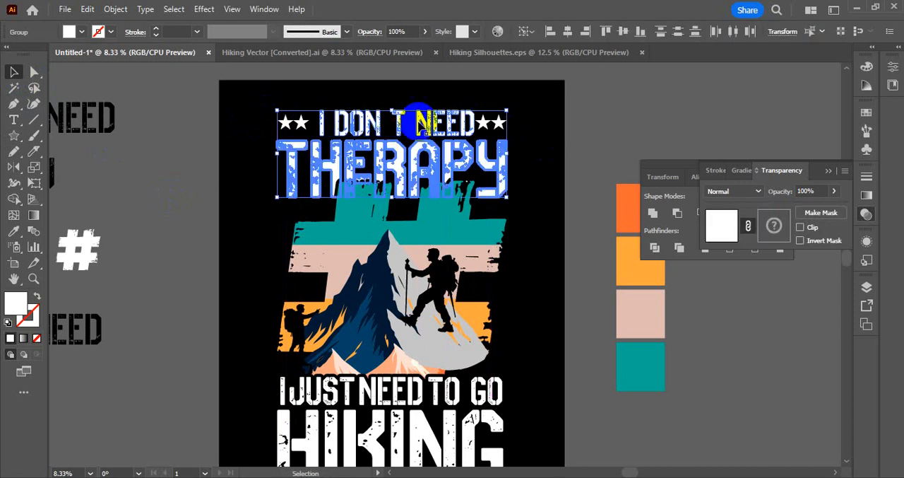
pyautogui.click(581, 121)
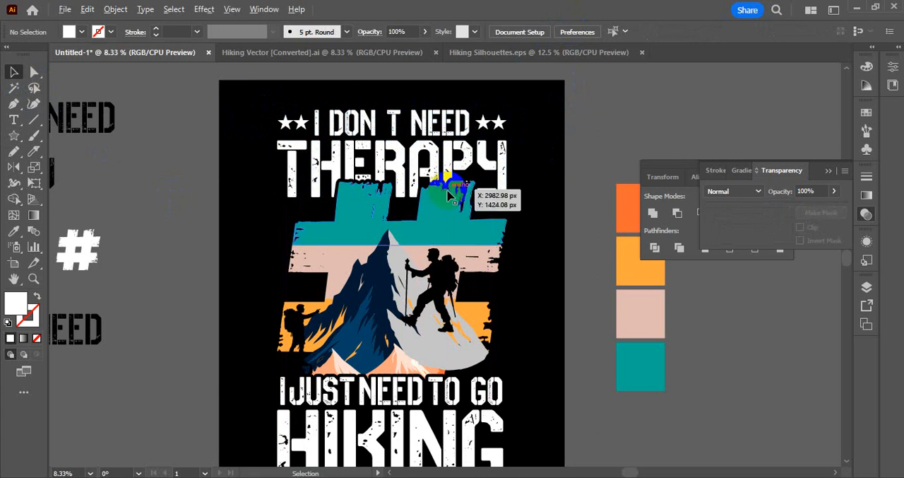
# Recolour the "I DON T NEED" line and its four stars with the teal sampled from the # shape's upper band.
pyautogui.scroll(-1, 449, 197)
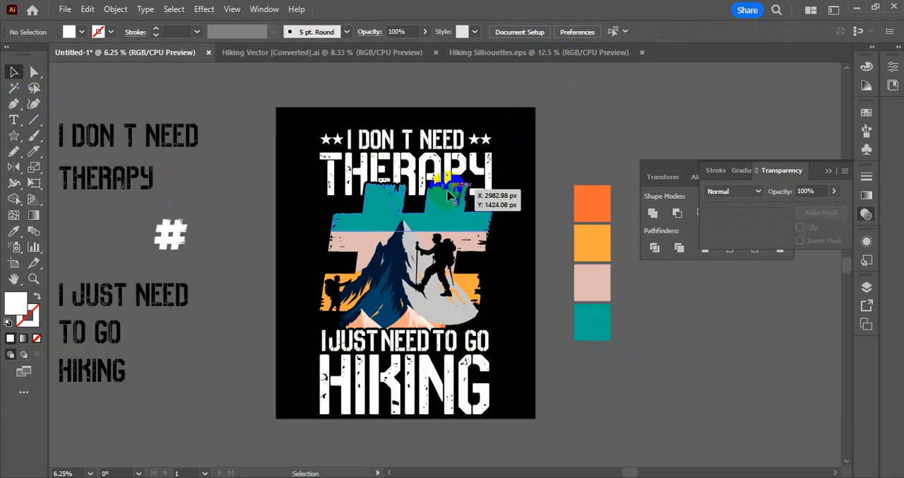
pyautogui.moveTo(321, 113); pyautogui.dragTo(516, 140)
pyautogui.click(14, 231)
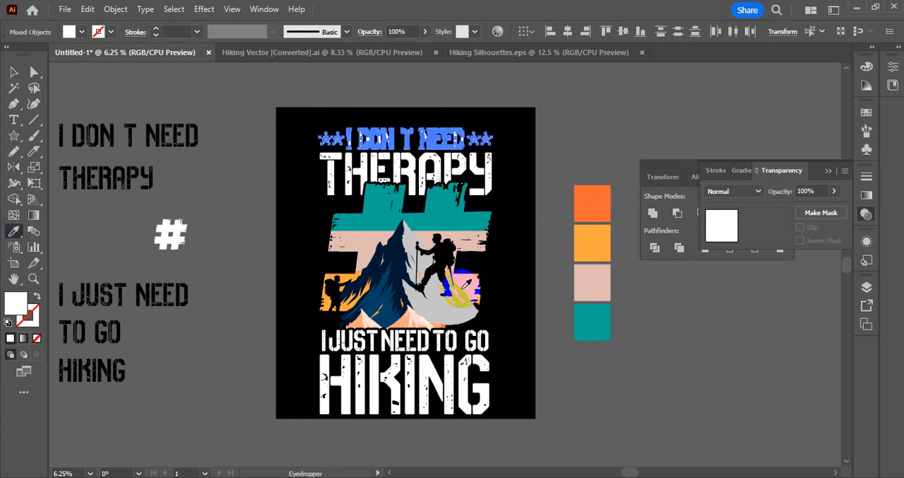
pyautogui.click(463, 297)
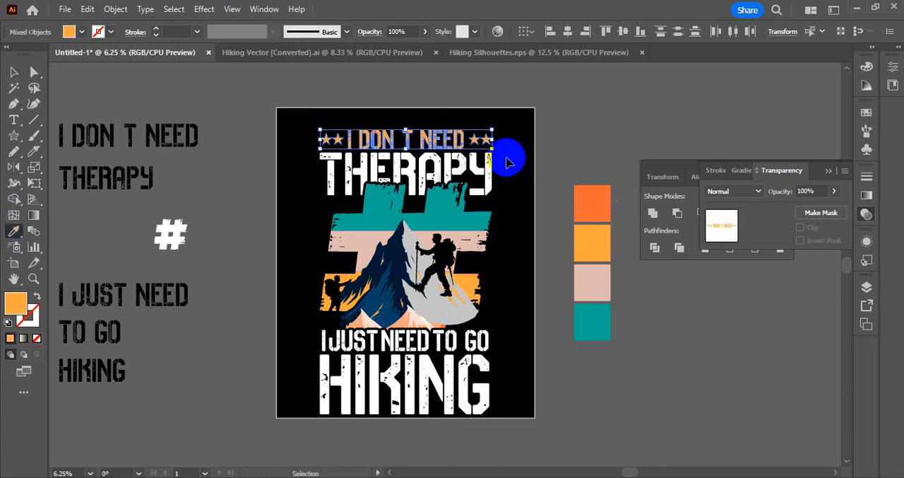
pyautogui.click(452, 205)
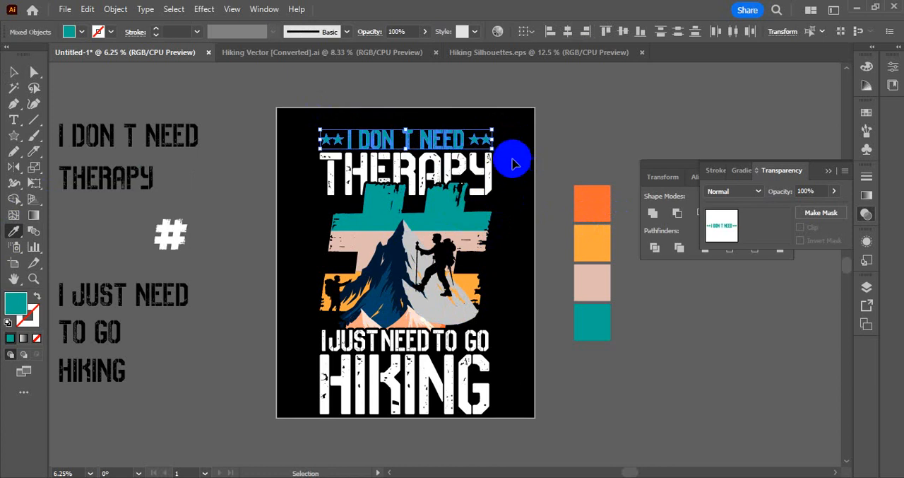
# Recolour "THERAPY" with the orange sampled from the # shape's lower band.
pyautogui.keyDown('ctrl'); pyautogui.click(467, 166); pyautogui.keyUp('ctrl')
pyautogui.click(452, 141)
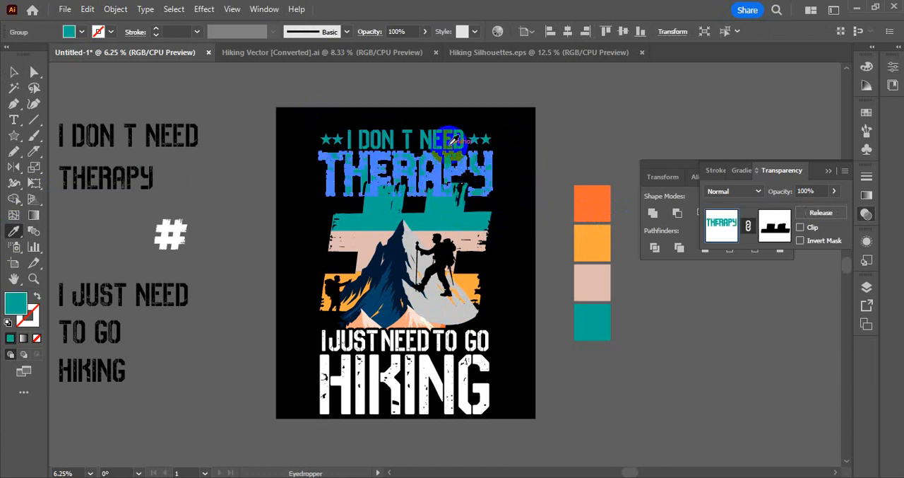
pyautogui.click(466, 240)
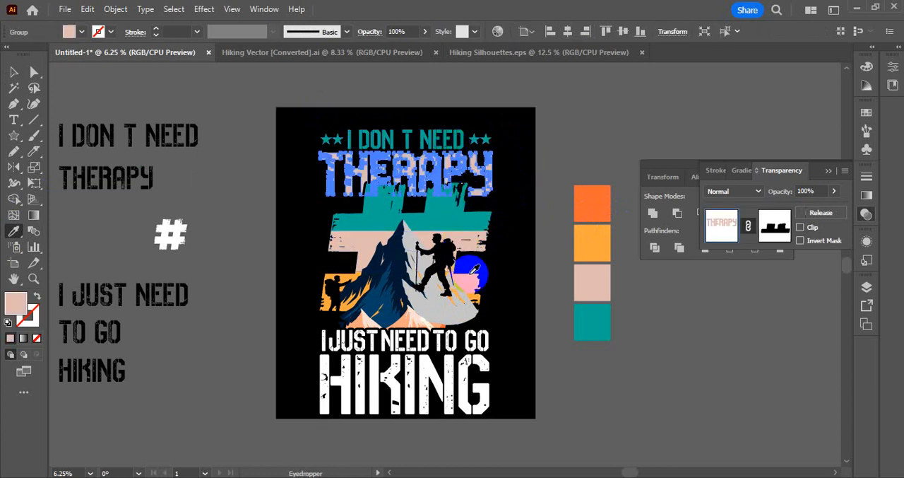
pyautogui.click(470, 288)
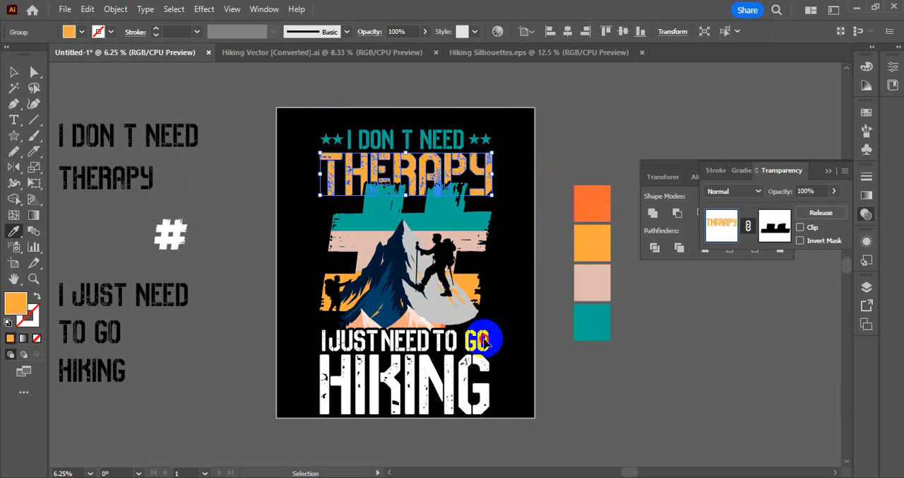
# Recolour "I JUST NEED TO GO" with the # shape's light pink and "HIKING" with the teal of "I DON T NEED".
pyautogui.keyDown('ctrl'); pyautogui.click(485, 339); pyautogui.keyUp('ctrl')
pyautogui.click(462, 239)
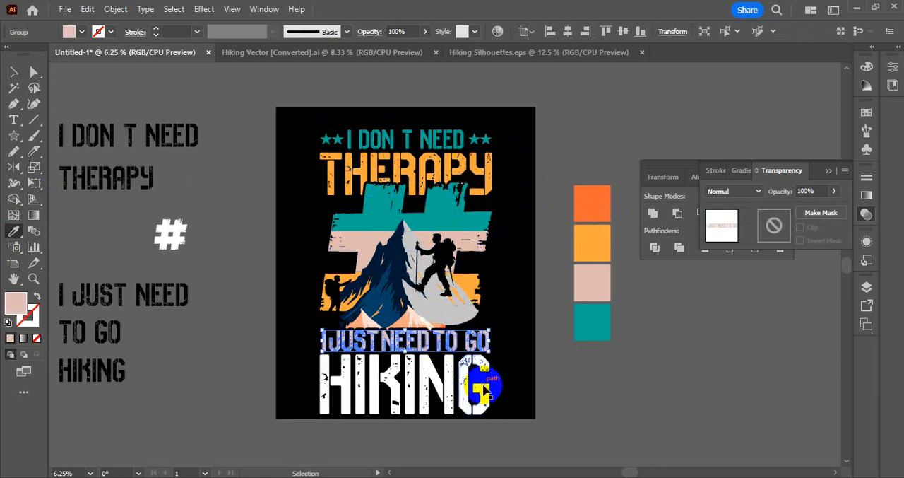
pyautogui.keyDown('ctrl'); pyautogui.click(484, 387); pyautogui.keyUp('ctrl')
pyautogui.click(460, 139)
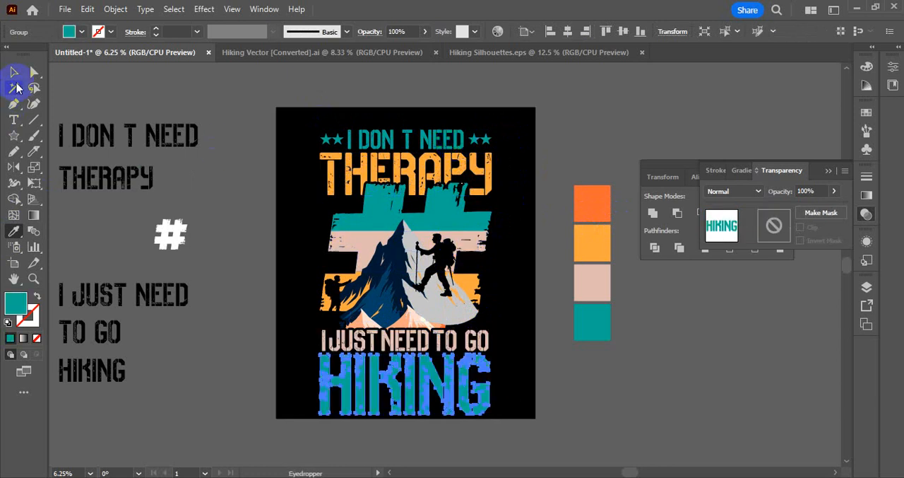
pyautogui.click(14, 71)
pyautogui.click(131, 84)
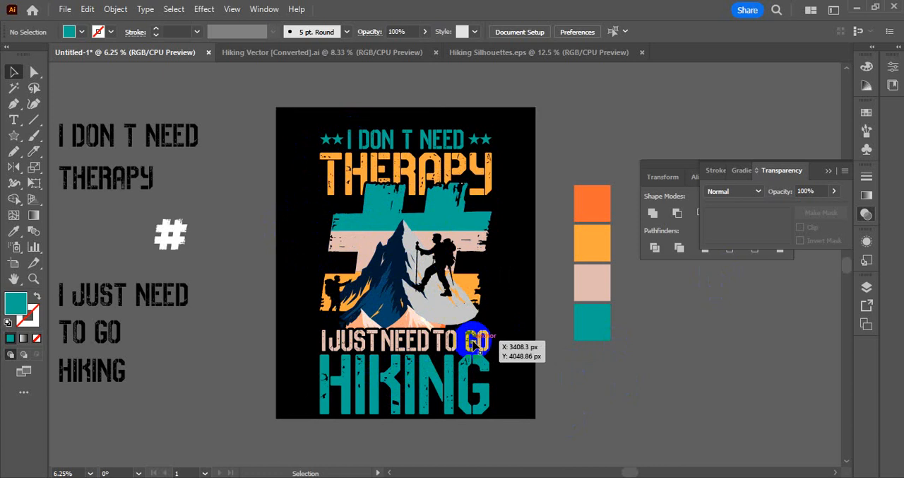
# Preview the design on green, orange and white backgrounds, and return the background rectangle to pure black.
pyautogui.click(279, 135)
pyautogui.click(69, 32)
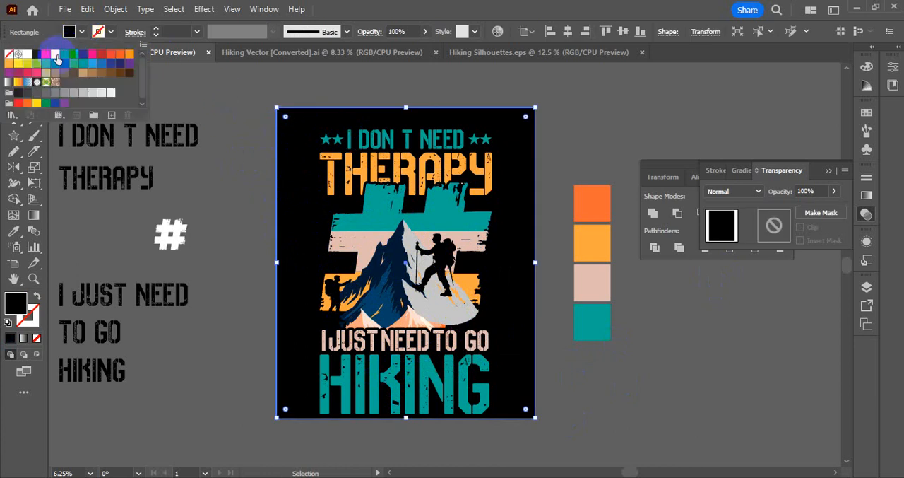
pyautogui.click(60, 64)
pyautogui.click(73, 64)
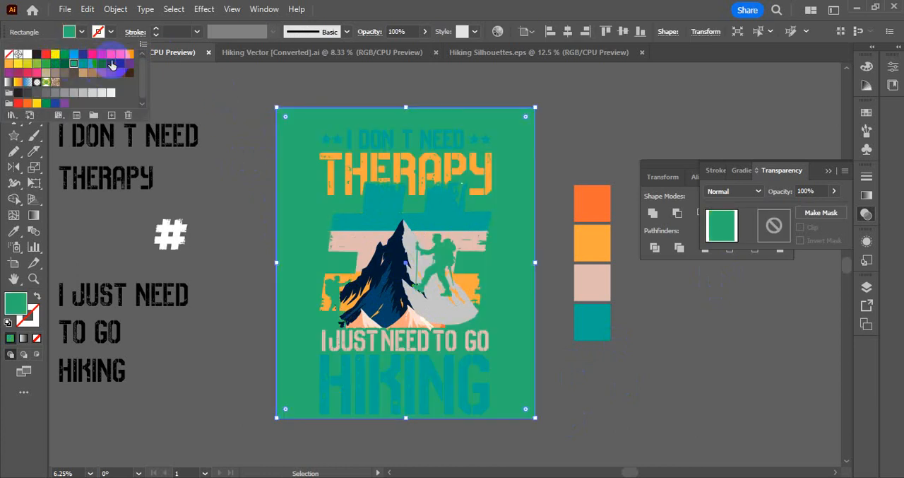
pyautogui.click(112, 63)
pyautogui.click(128, 56)
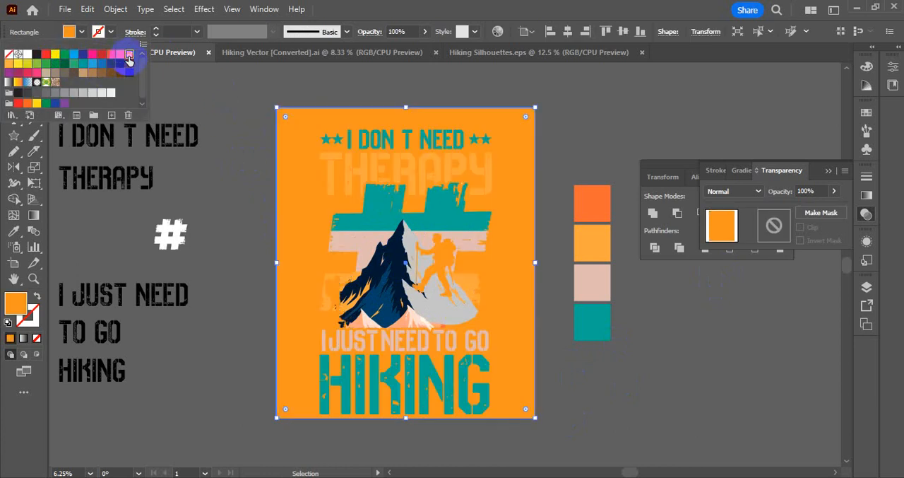
pyautogui.click(26, 55)
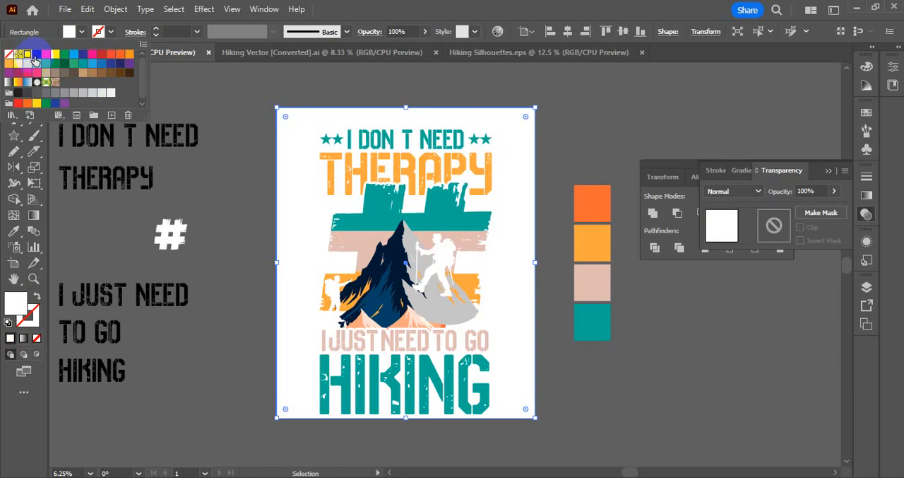
pyautogui.click(35, 55)
pyautogui.doubleClick(16, 302)
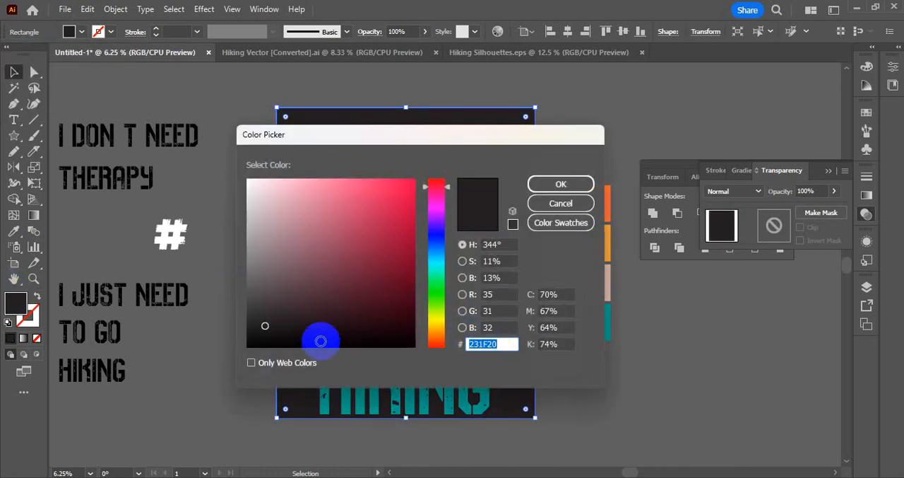
pyautogui.click(244, 346)
pyautogui.click(561, 184)
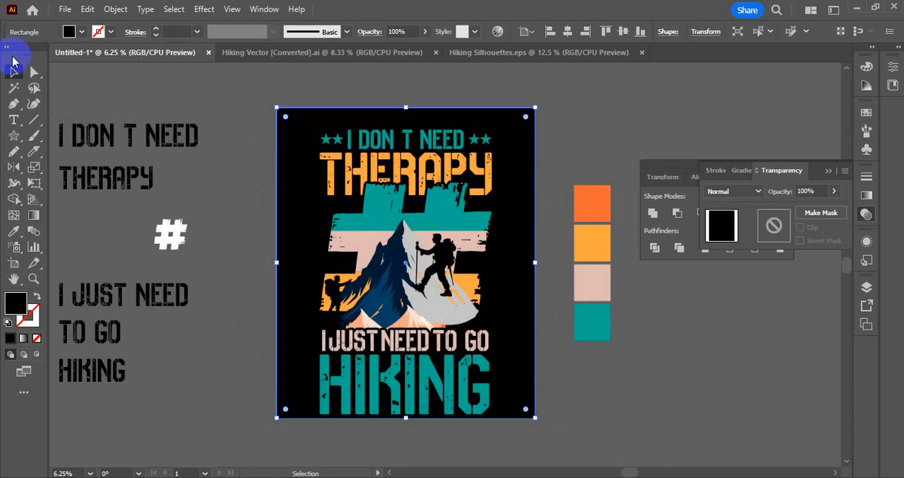
# Delete the four colour swatches beside the artboard and the spare slogan and # pieces on its other side.
pyautogui.click(830, 171)
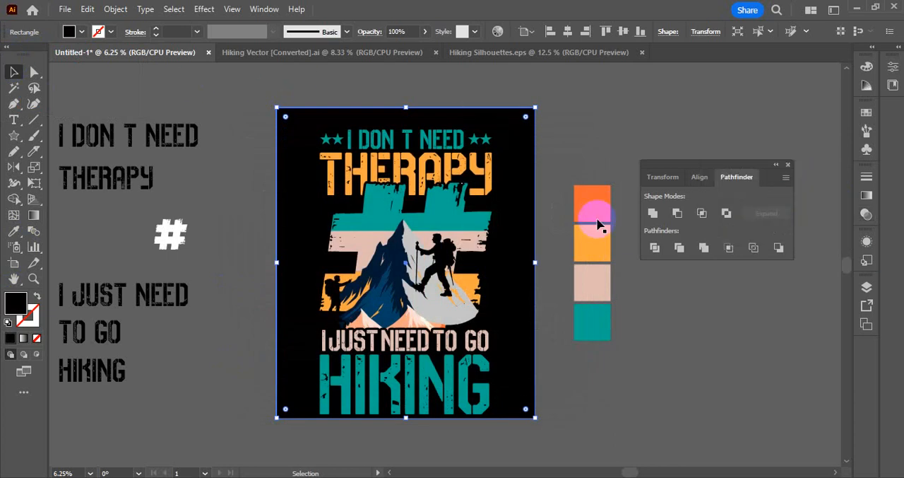
pyautogui.click(571, 121)
pyautogui.moveTo(620, 316); pyautogui.dragTo(629, 369)
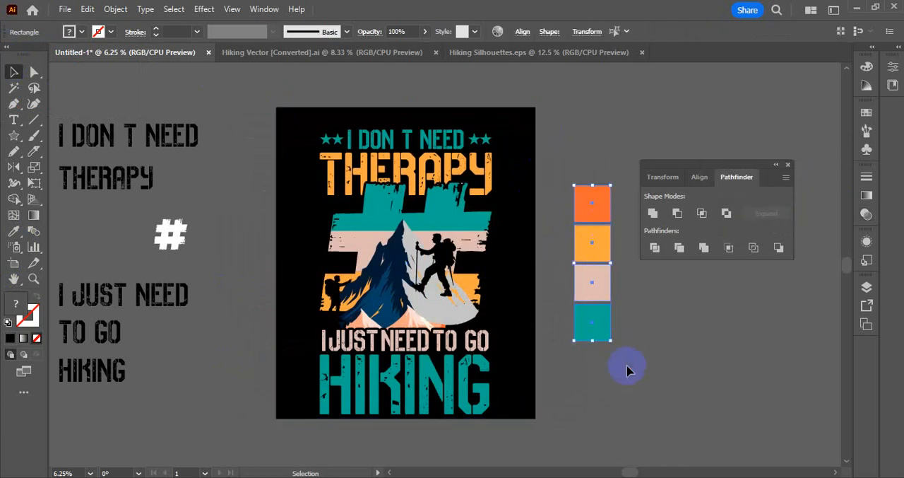
pyautogui.press('Delete')
pyautogui.moveTo(74, 101); pyautogui.dragTo(175, 439)
pyautogui.press('Delete')
# Group all the slogan and mountain artwork without the black background and centre the group vertically on the artboard.
pyautogui.moveTo(283, 126); pyautogui.dragTo(460, 315)
pyautogui.hotkey('ctrl', 'z')
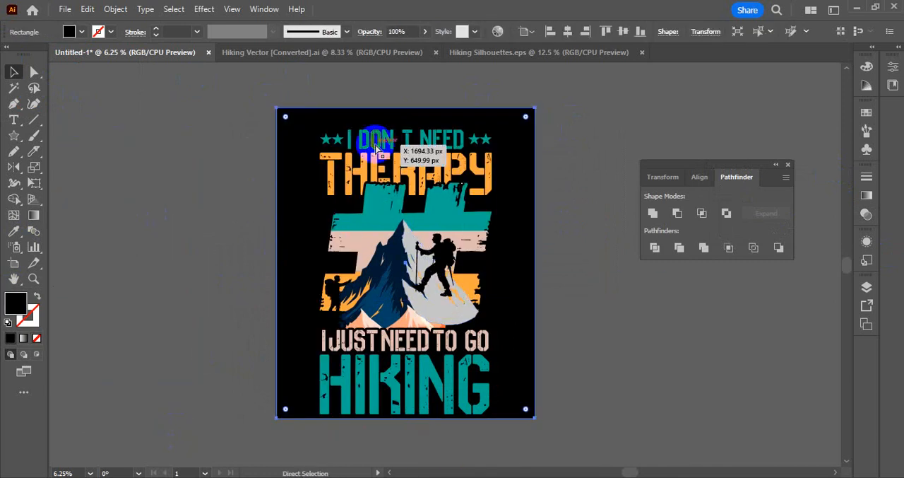
pyautogui.click(412, 175)
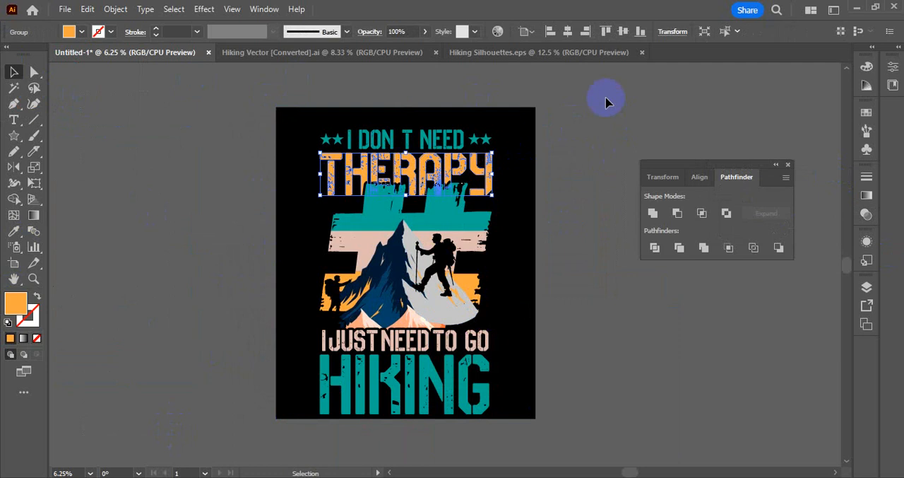
pyautogui.moveTo(602, 97); pyautogui.dragTo(291, 411)
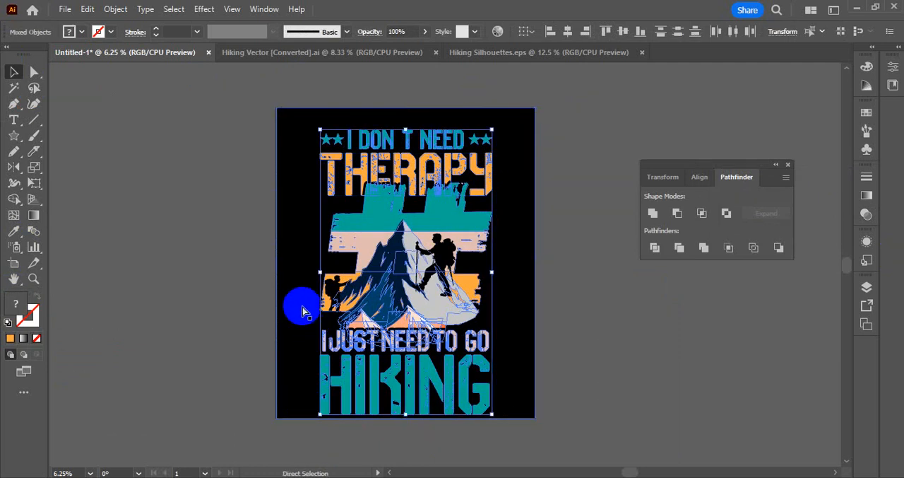
pyautogui.click(594, 219)
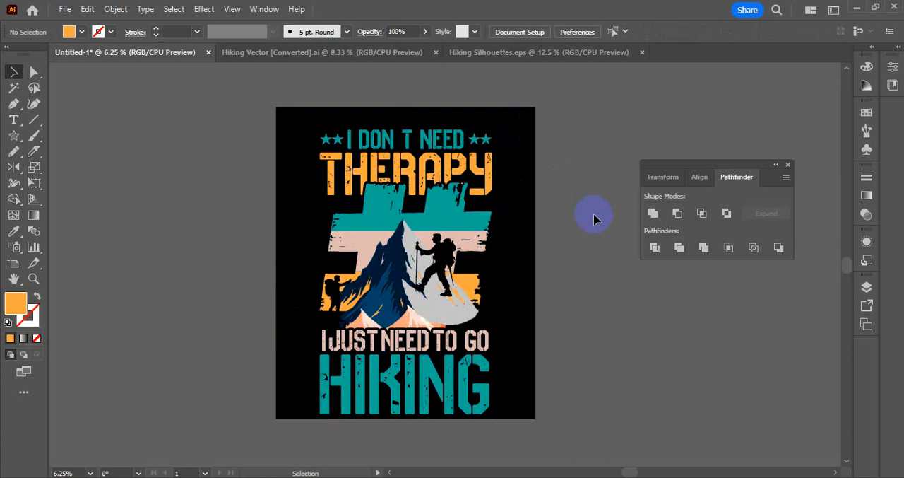
pyautogui.click(464, 219)
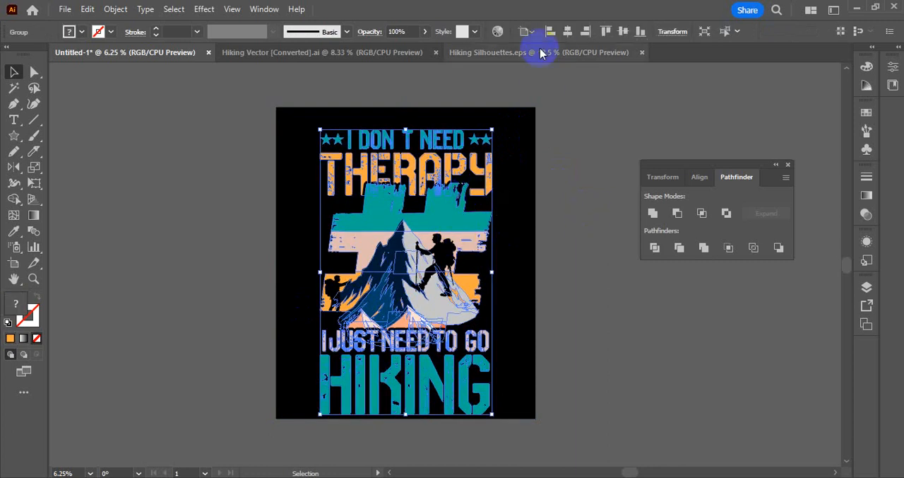
pyautogui.click(617, 34)
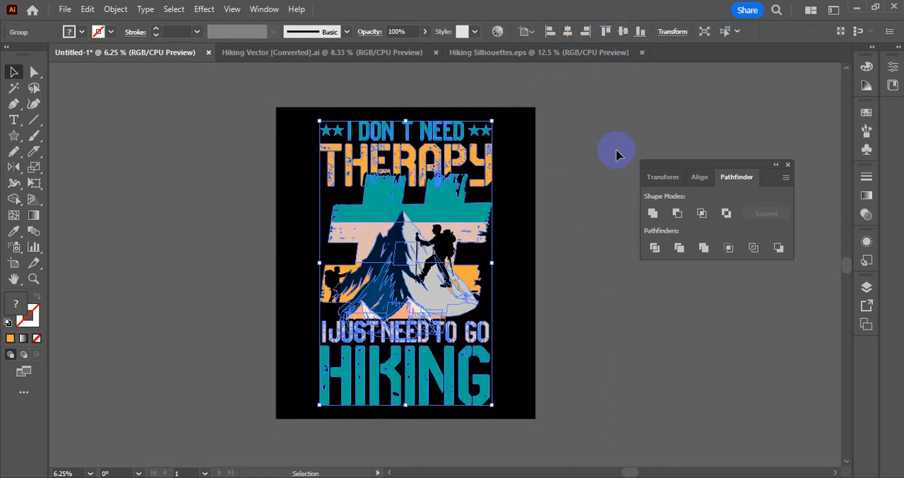
pyautogui.click(590, 210)
# Enlarge "HIKING" proportionally inside the group so it extends past the line above, and shift it slightly down.
pyautogui.doubleClick(459, 383)
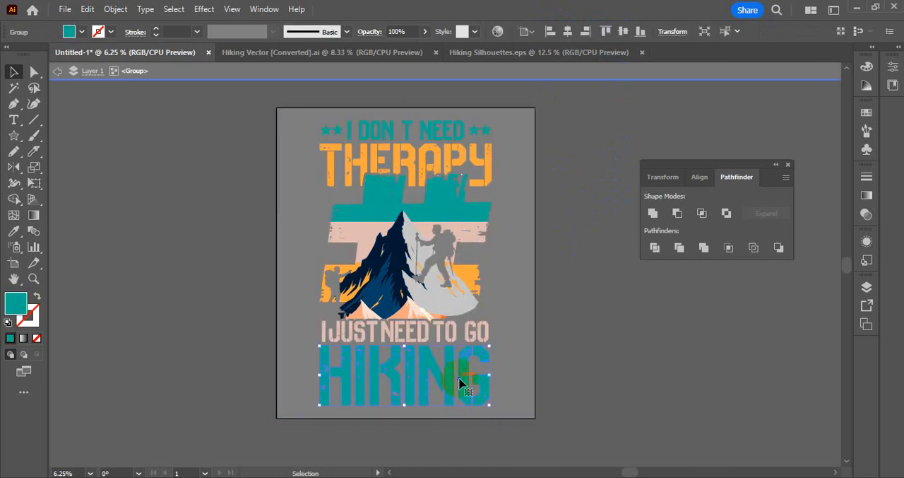
pyautogui.moveTo(490, 375); pyautogui.dragTo(505, 383)
pyautogui.doubleClick(535, 353)
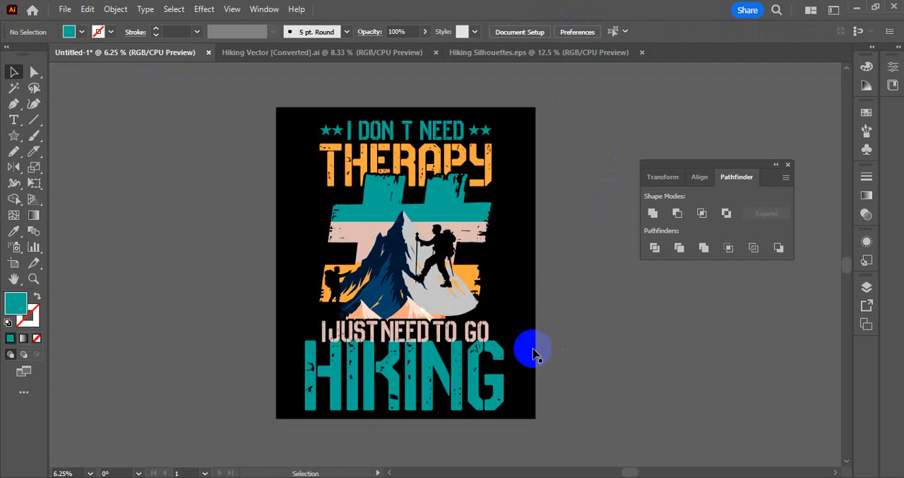
pyautogui.click(480, 337)
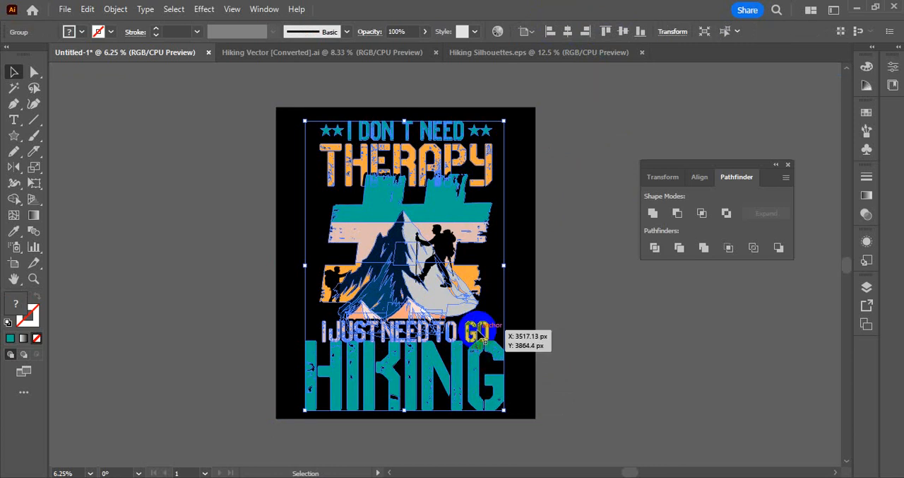
pyautogui.doubleClick(473, 369)
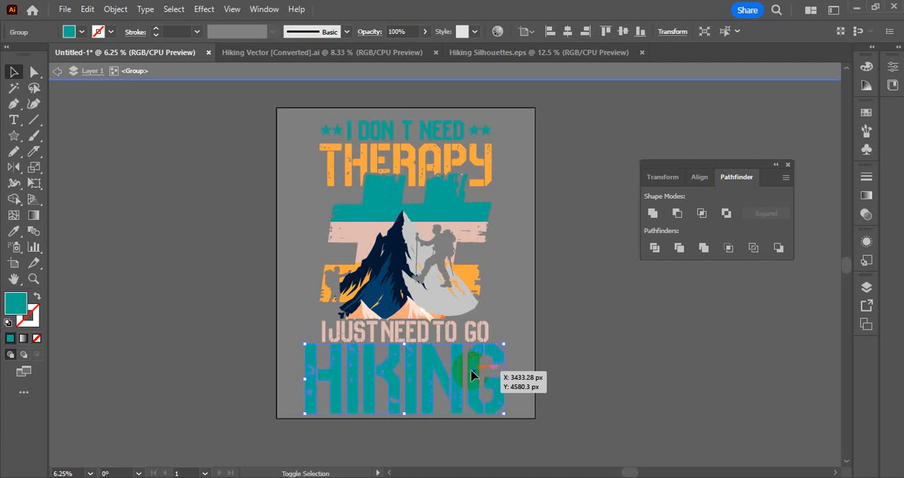
pyautogui.doubleClick(559, 355)
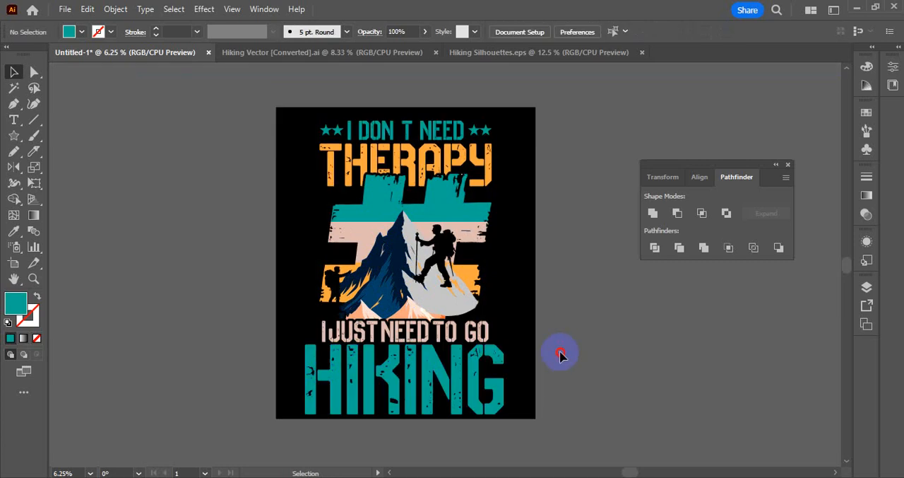
# Enlarge "THERAPY" inside the group to match the width of "HIKING", and shift the starred "I DON T NEED" line slightly up.
pyautogui.doubleClick(442, 162)
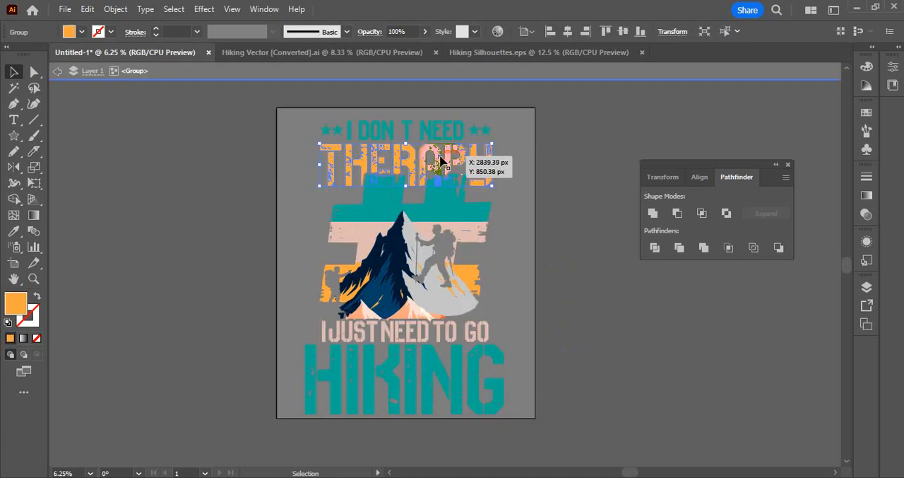
pyautogui.doubleClick(442, 160)
pyautogui.doubleClick(518, 170)
pyautogui.click(488, 154)
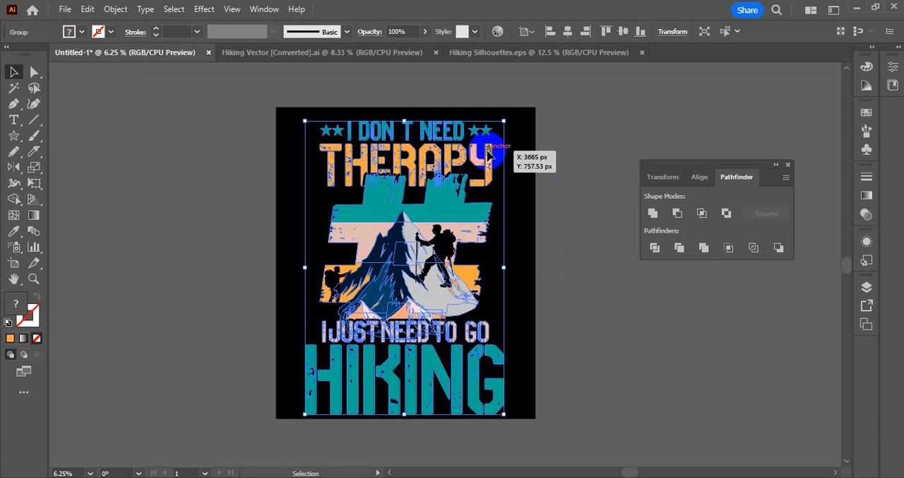
pyautogui.doubleClick(490, 154)
pyautogui.moveTo(491, 183); pyautogui.dragTo(503, 191)
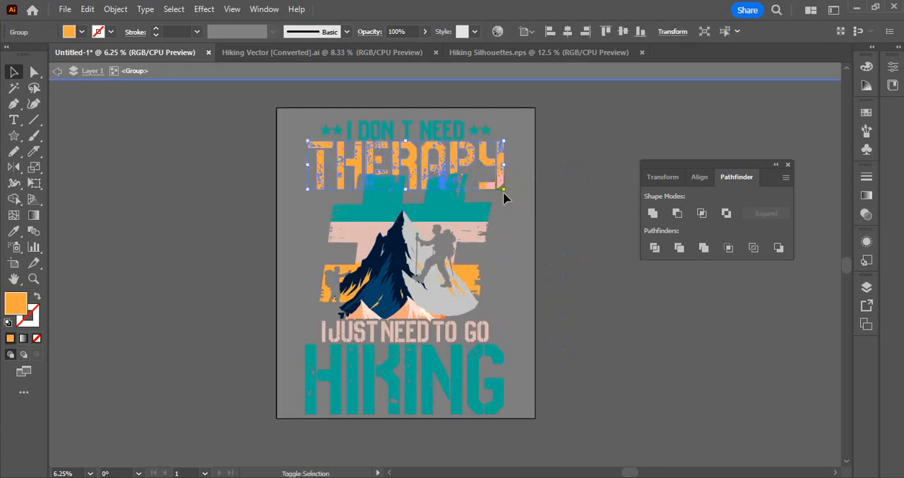
pyautogui.moveTo(305, 189); pyautogui.dragTo(306, 189)
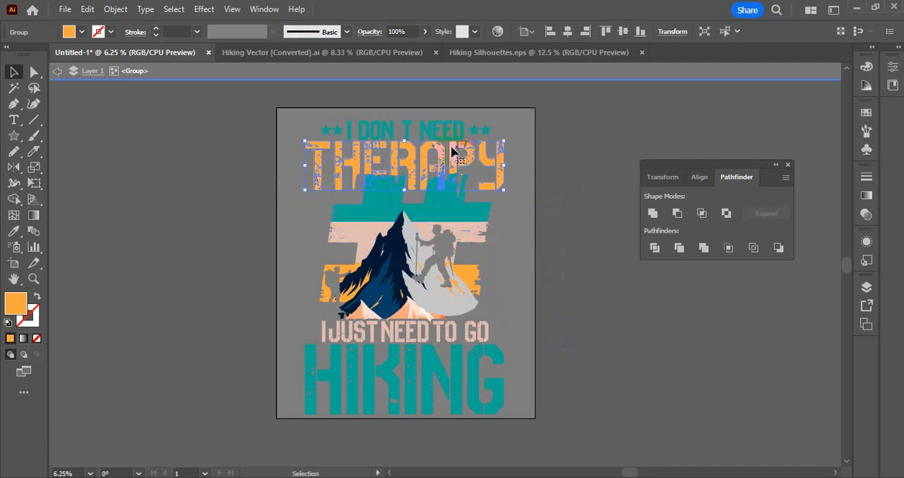
pyautogui.click(317, 134)
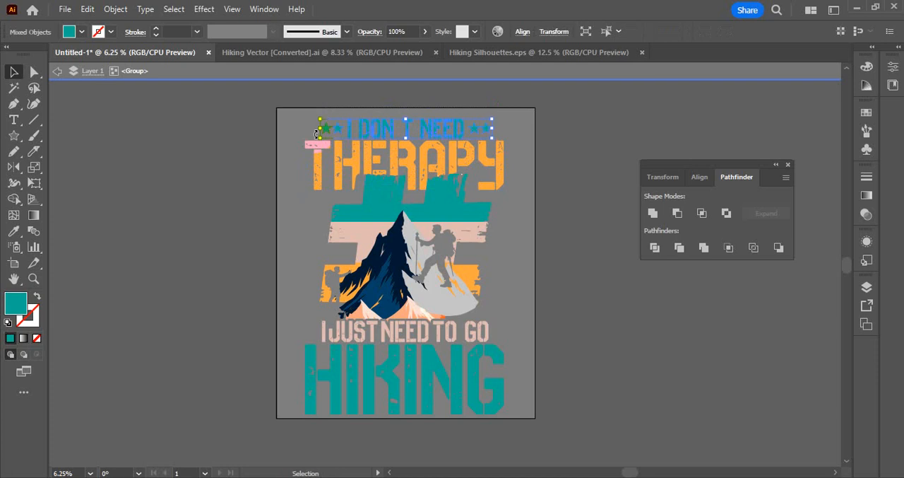
pyautogui.doubleClick(232, 181)
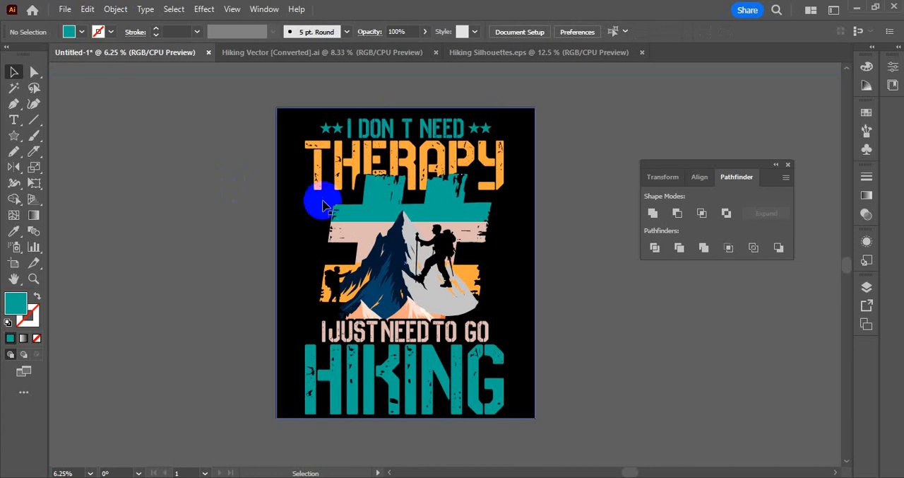
# Open the opacity mask of "THERAPY", try nudging its # cut-out shape vertically, delete that shape and return to the artwork.
pyautogui.click(370, 173)
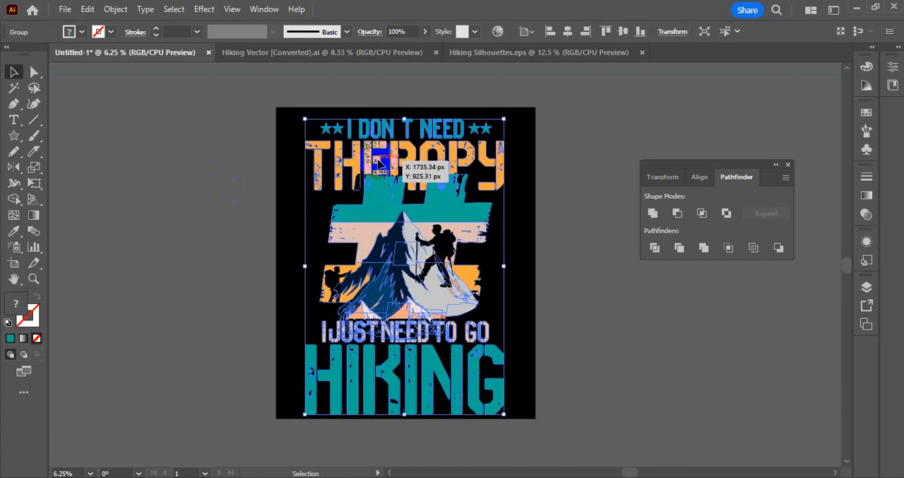
pyautogui.click(867, 214)
pyautogui.doubleClick(443, 228)
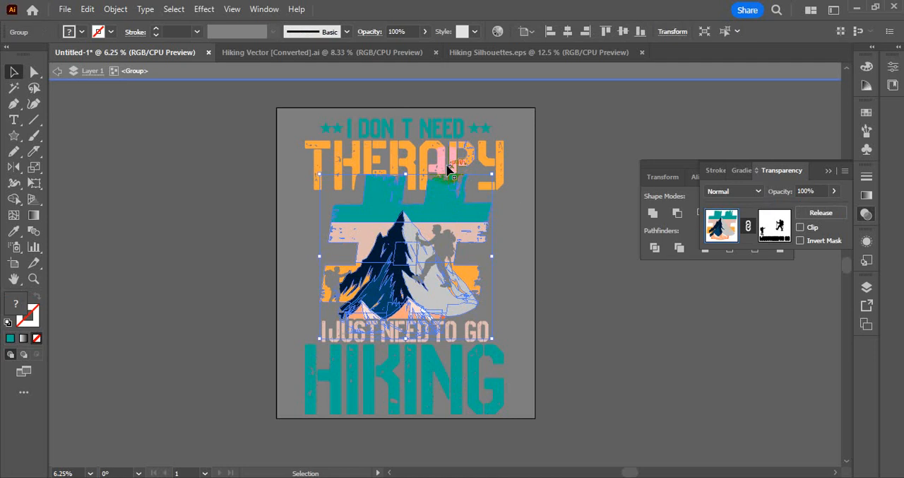
pyautogui.click(448, 167)
pyautogui.click(785, 229)
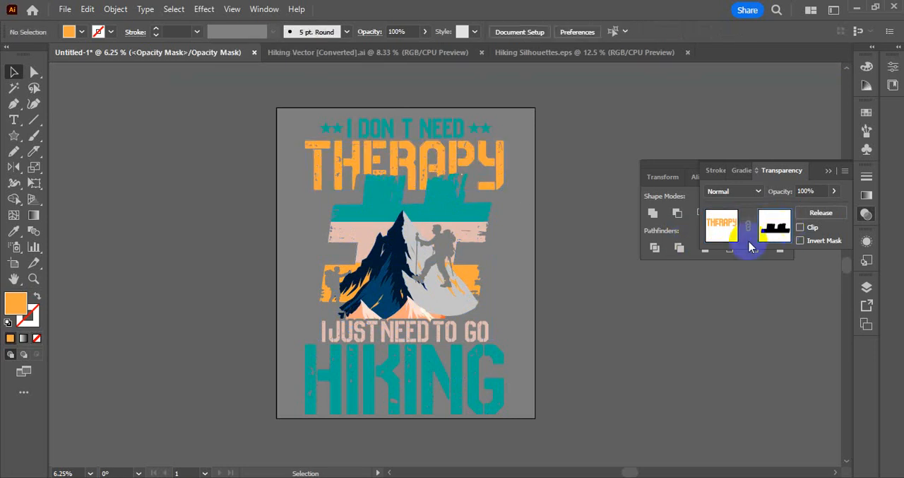
pyautogui.click(460, 214)
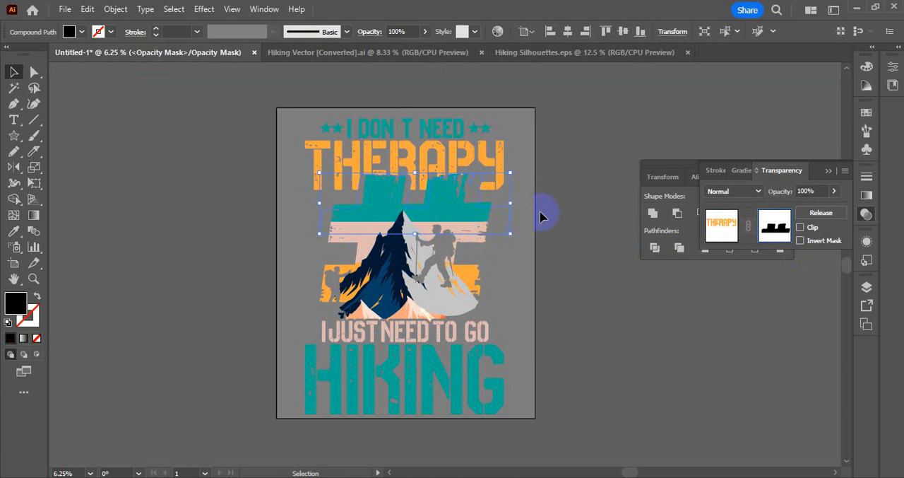
pyautogui.hotkey('shift', 'Up')
pyautogui.hotkey('shift', 'Up')
pyautogui.hotkey('shift', 'Up')
pyautogui.hotkey('shift', 'Up')
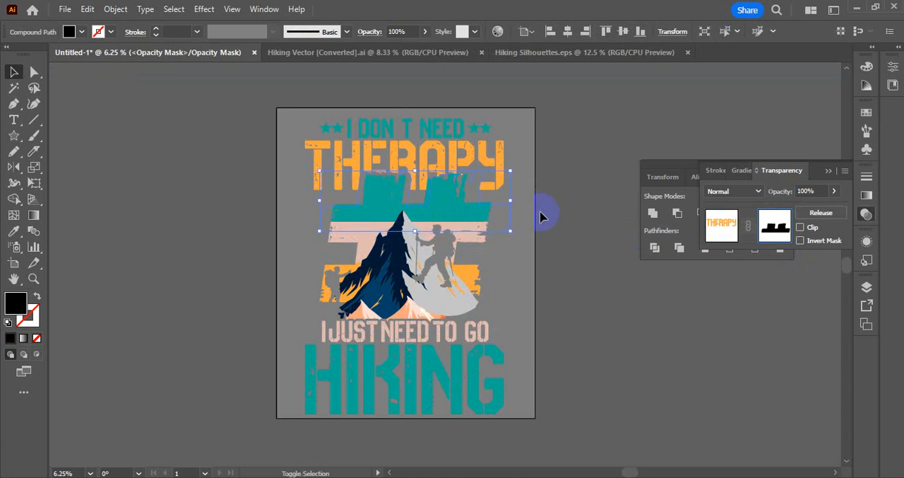
pyautogui.hotkey('shift', 'Down')
pyautogui.hotkey('shift', 'Down')
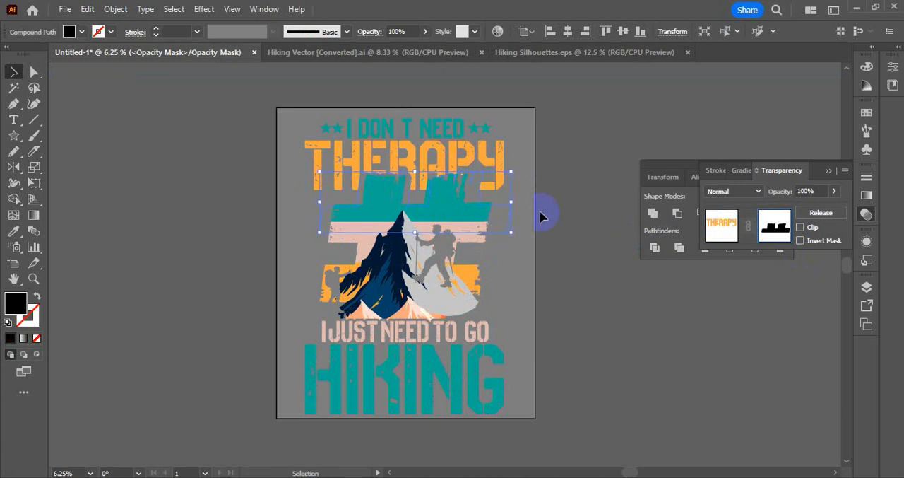
pyautogui.click(541, 216)
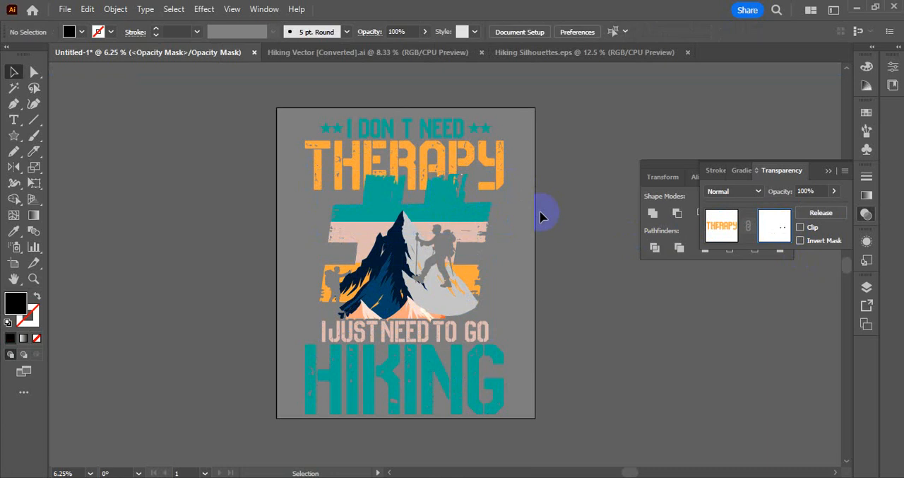
pyautogui.click(721, 225)
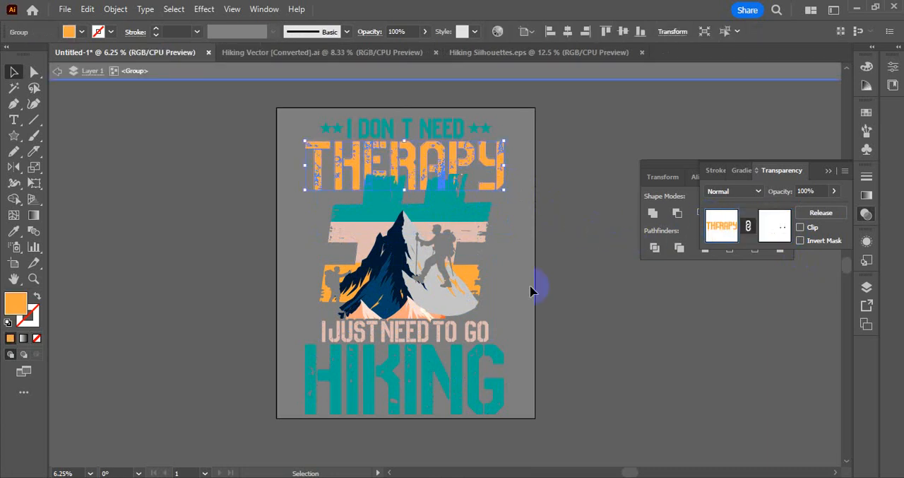
# Offset the # shape's teal upper band by 32 px with round joins and cut the offset outline out of the artwork.
pyautogui.click(450, 223)
pyautogui.doubleClick(452, 212)
pyautogui.click(452, 212)
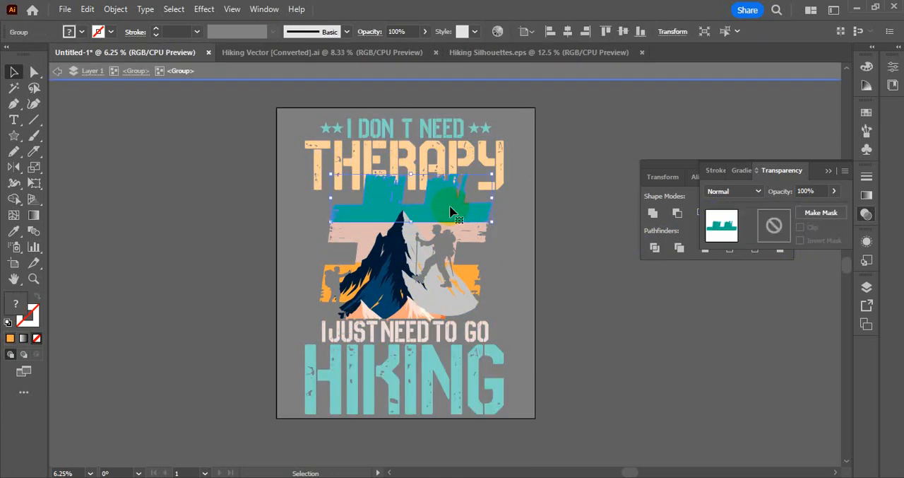
pyautogui.hotkey('alt', 'o')
pyautogui.press('p')
pyautogui.press('o')
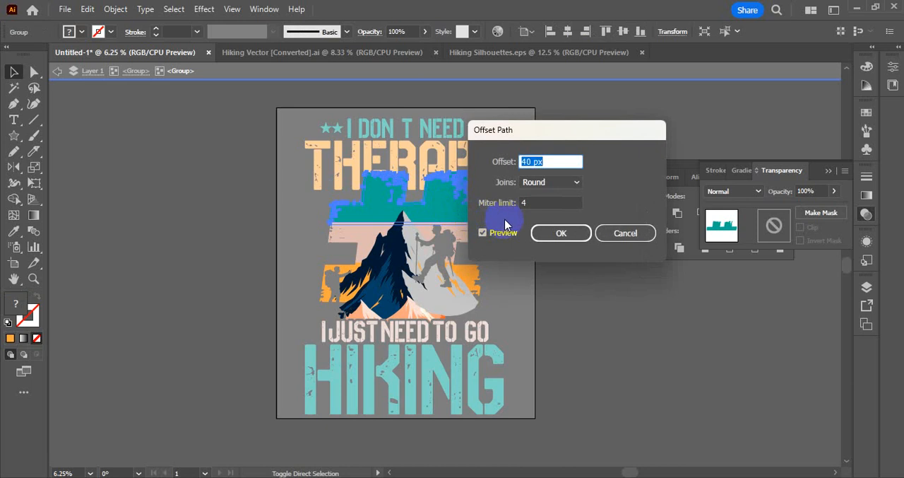
pyautogui.press('Down')
pyautogui.press('Down')
pyautogui.press('Down')
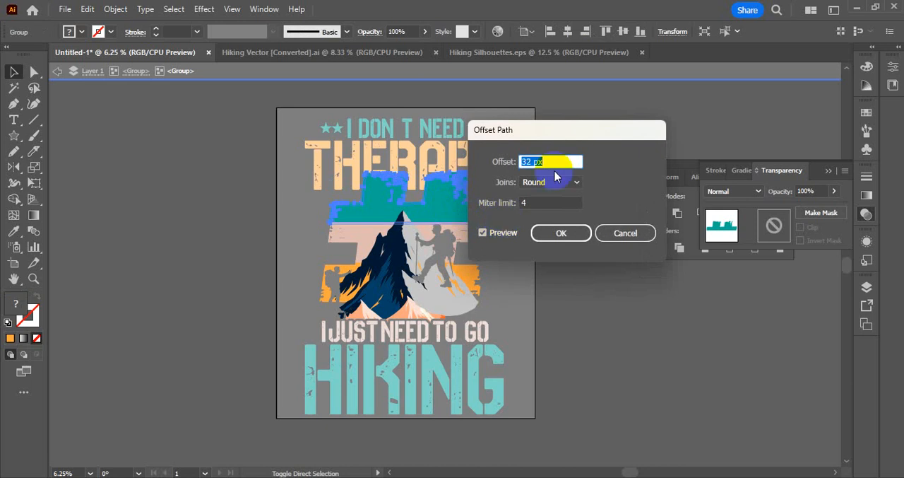
pyautogui.press('Return')
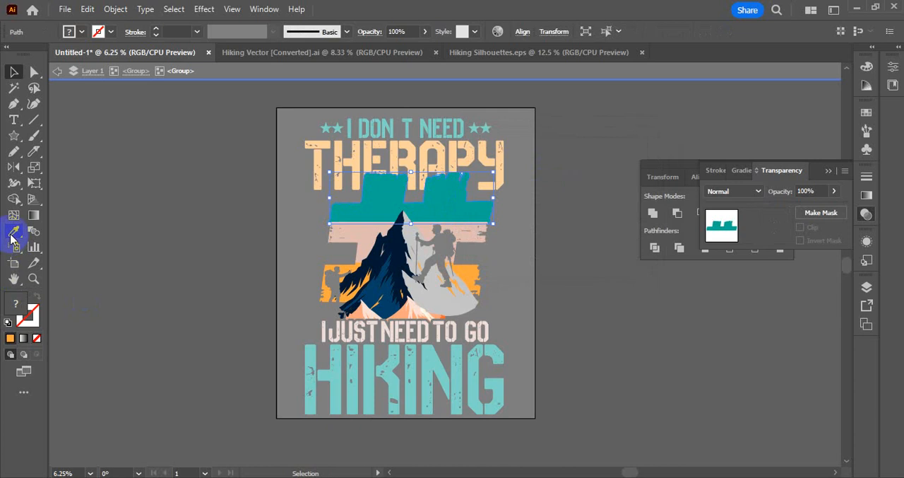
pyautogui.press('Delete')
pyautogui.doubleClick(368, 163)
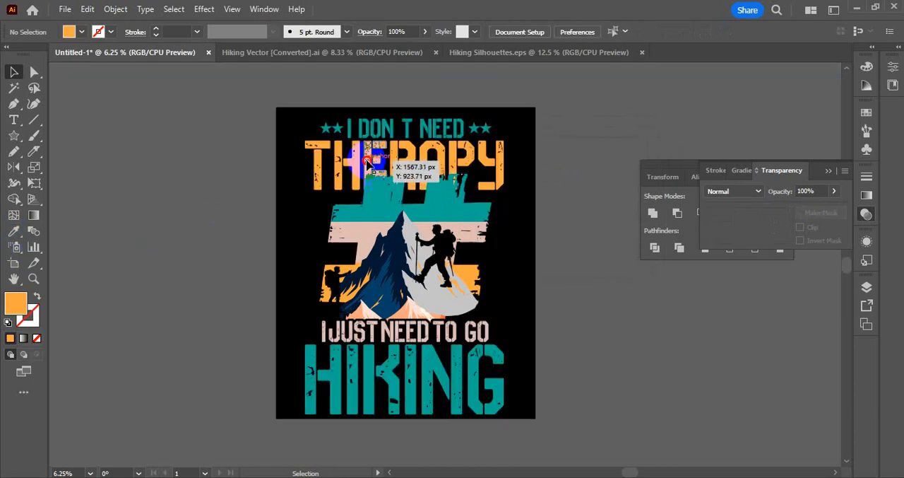
# Open the opacity mask of "THERAPY", delete the leftover black path in it and paste the offset # outline in place.
pyautogui.click(367, 163)
pyautogui.doubleClick(369, 164)
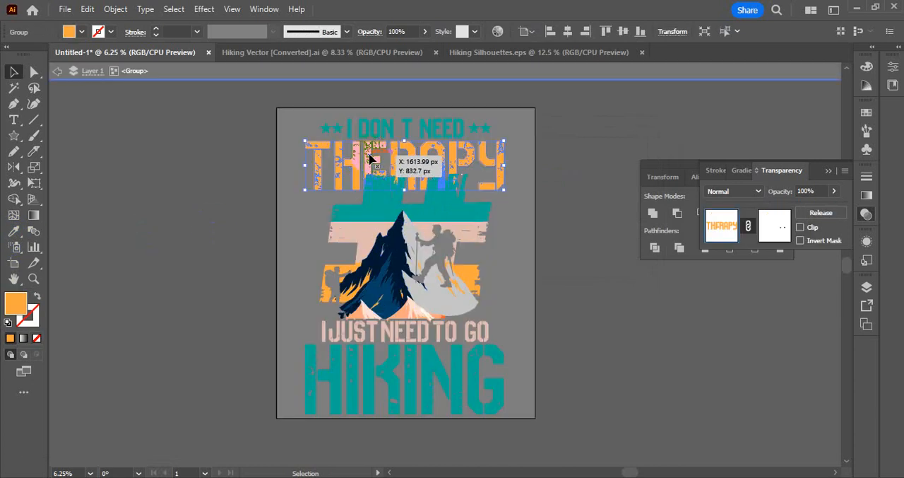
pyautogui.click(777, 226)
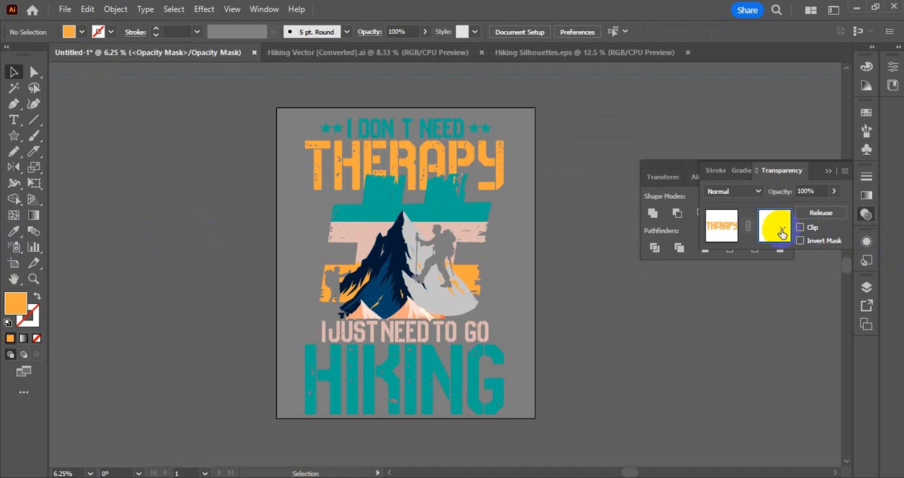
pyautogui.moveTo(597, 136); pyautogui.dragTo(386, 241)
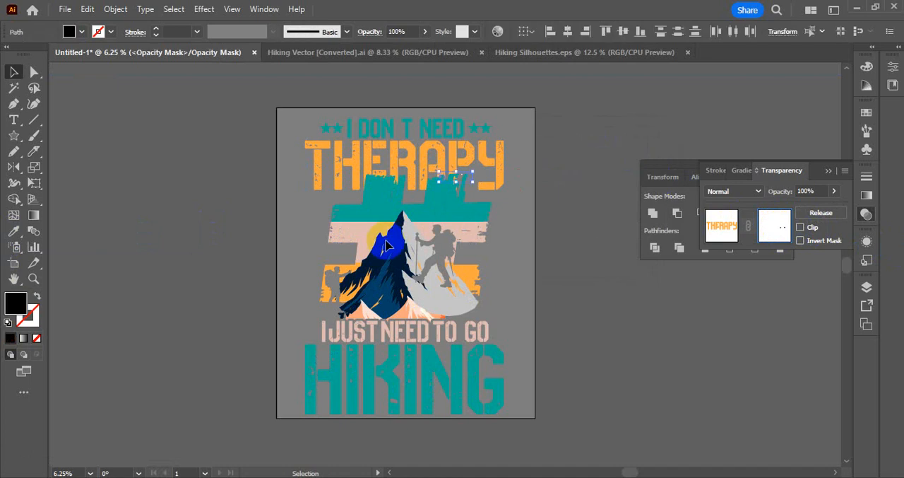
pyautogui.press('Delete')
pyautogui.hotkey('ctrl', 'z')
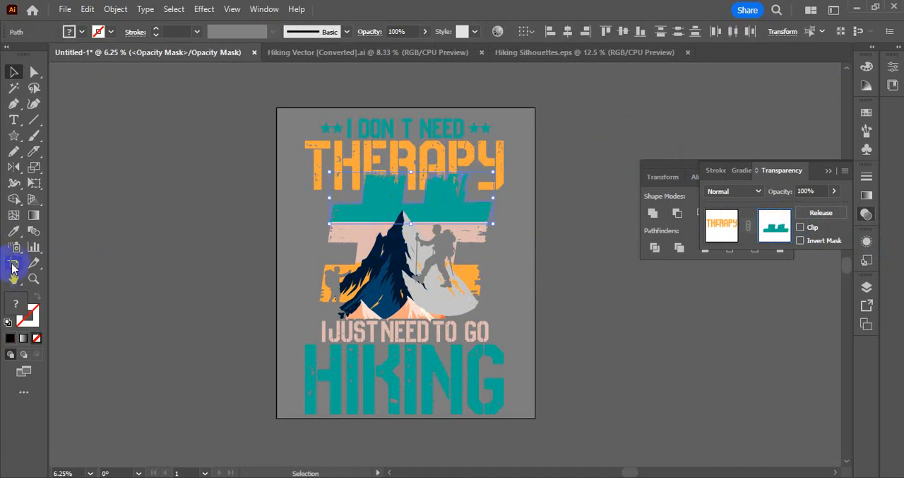
pyautogui.click(782, 228)
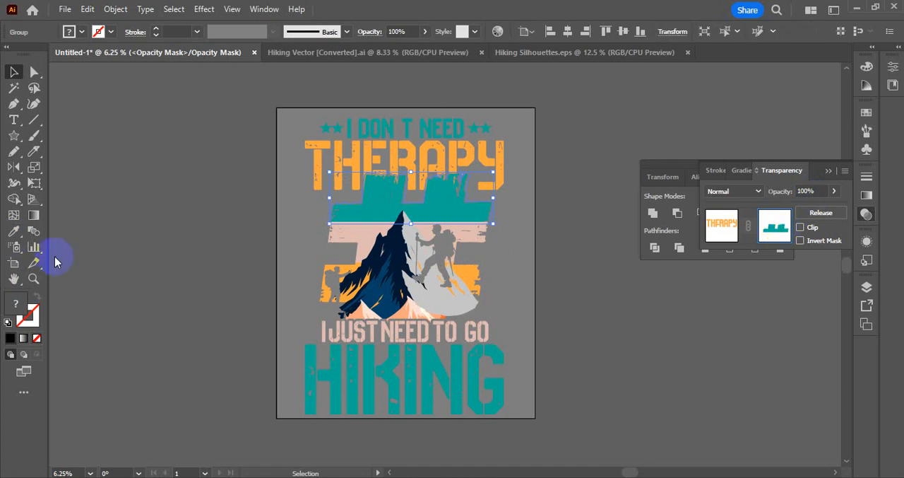
# Fill the pasted # outline in the mask with black (000000) and return to the main artwork.
pyautogui.click(20, 232)
pyautogui.click(115, 152)
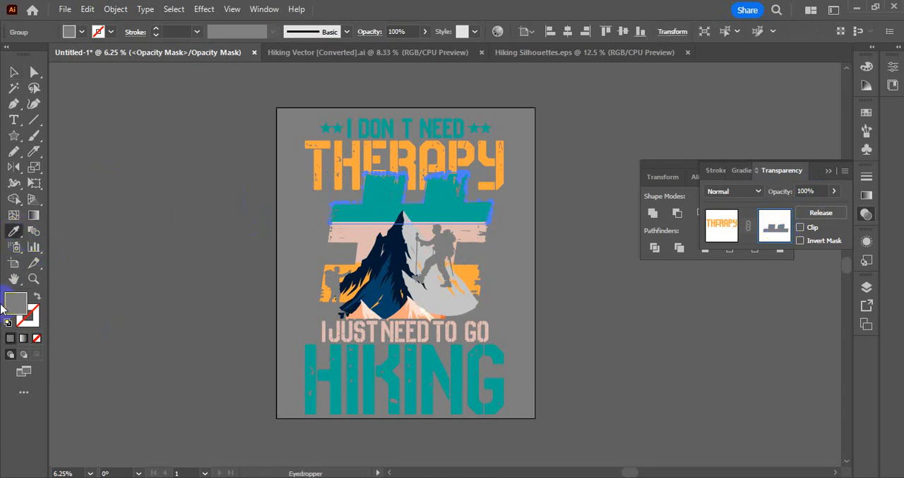
pyautogui.doubleClick(10, 307)
pyautogui.click(249, 345)
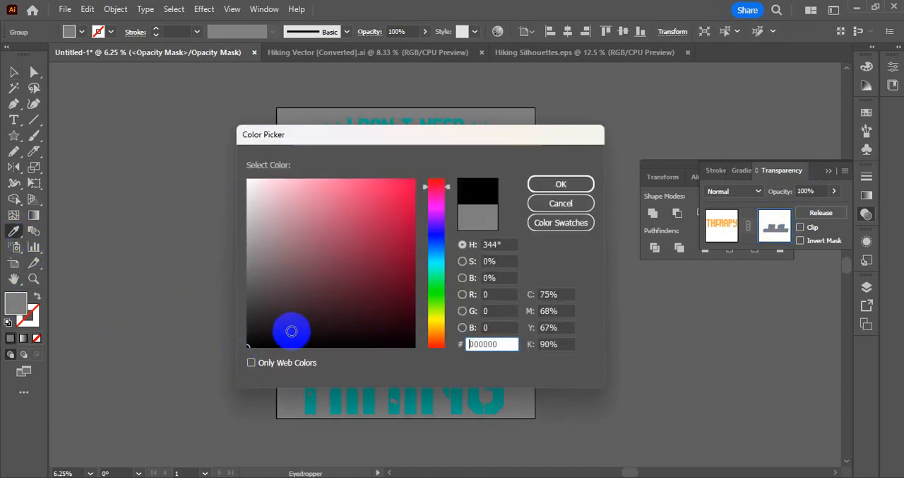
pyautogui.click(557, 204)
pyautogui.click(561, 184)
pyautogui.click(14, 71)
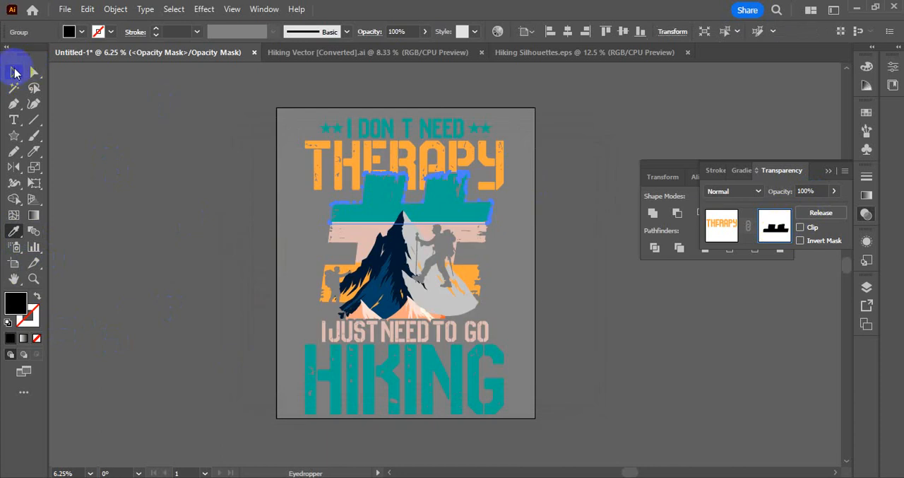
pyautogui.click(735, 238)
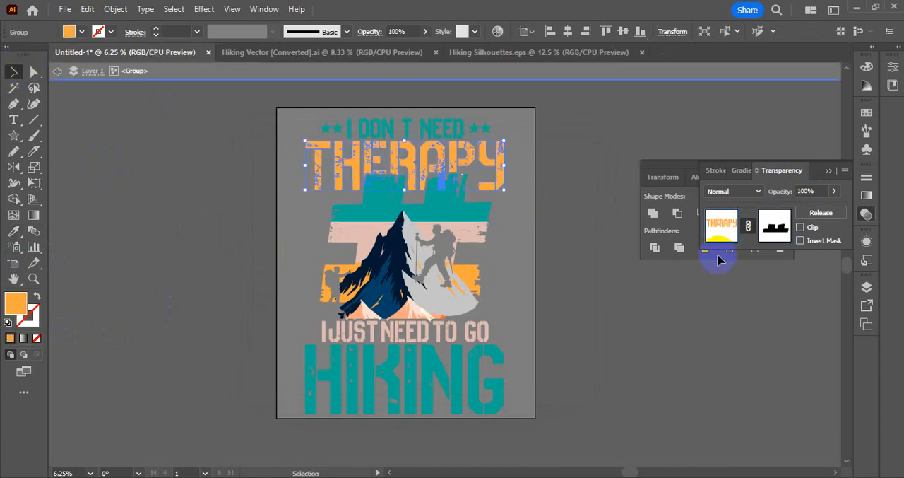
pyautogui.click(603, 308)
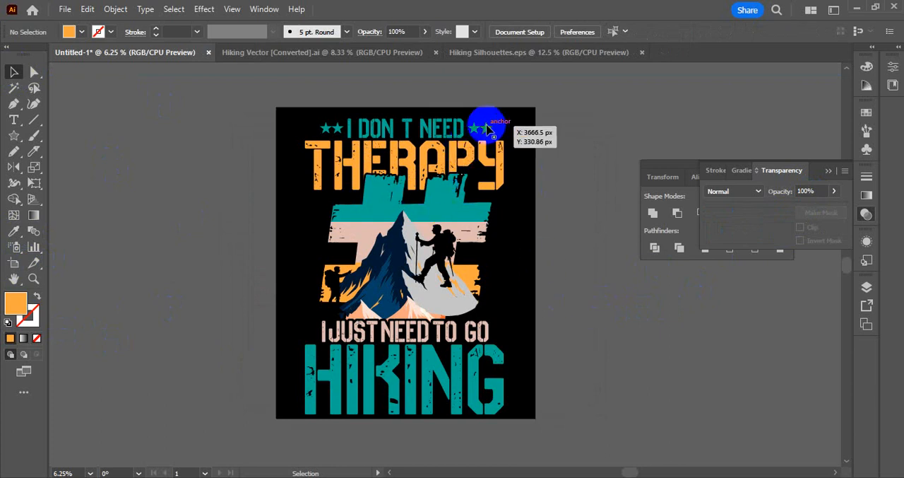
pyautogui.moveTo(374, 373); pyautogui.dragTo(410, 362)
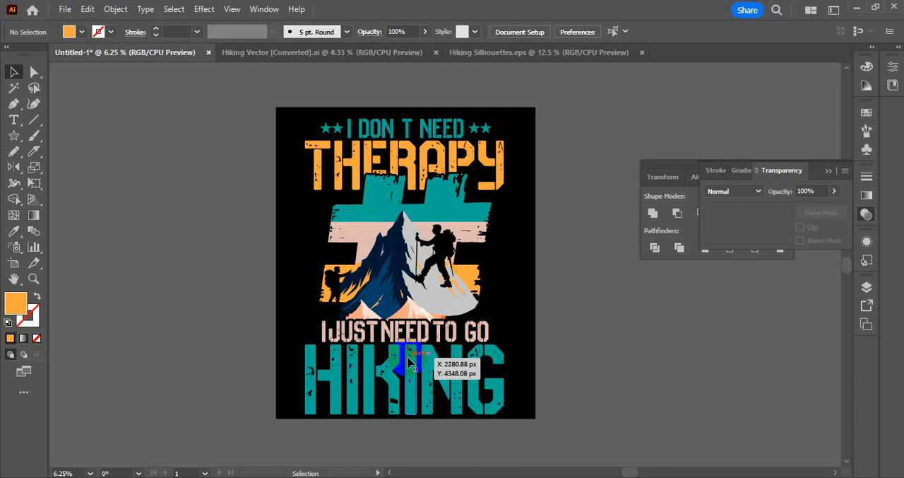
pyautogui.doubleClick(408, 361)
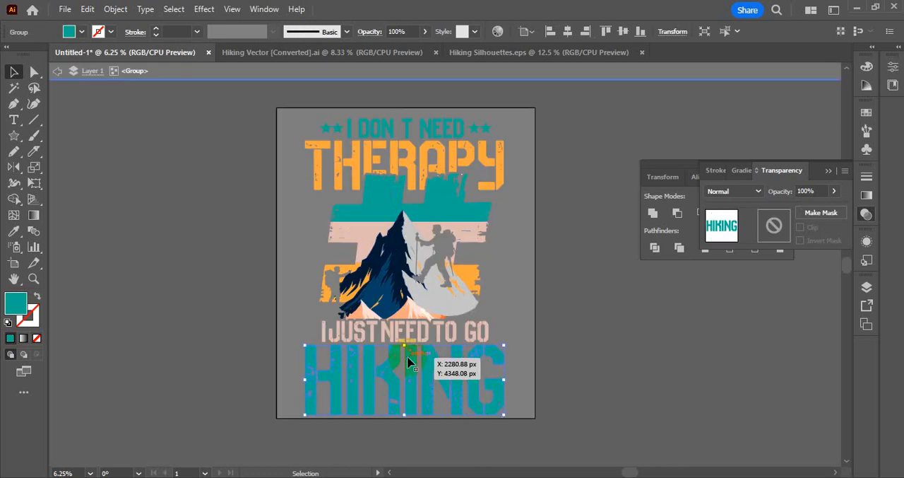
pyautogui.doubleClick(542, 304)
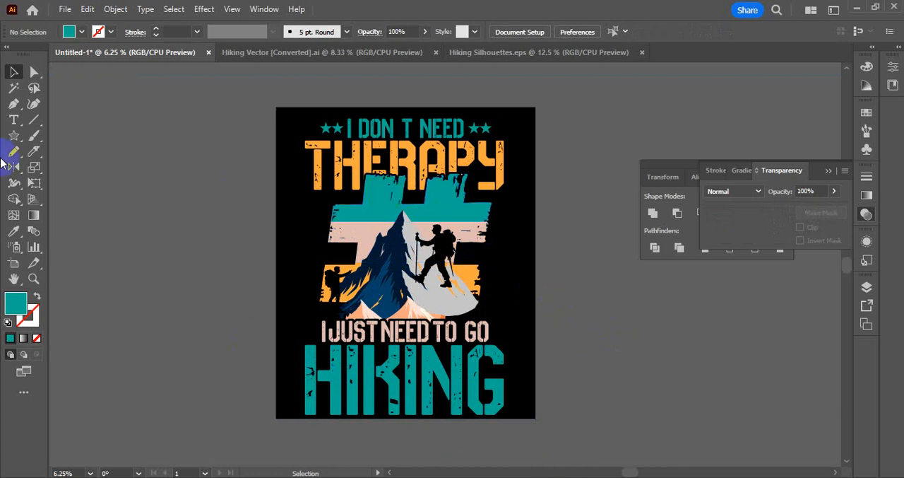
# Draw a small teal star and place copies beside the # shape's upper corners, in its side gaps and at its lower right.
pyautogui.click(15, 138)
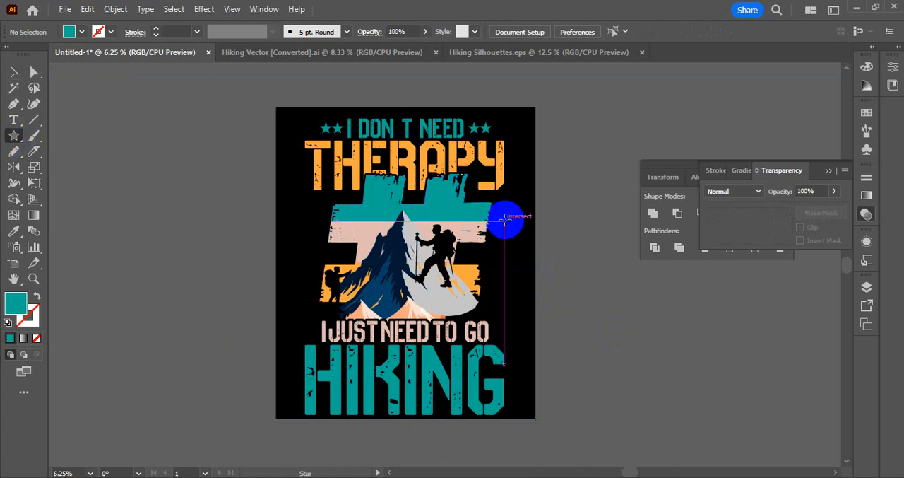
pyautogui.moveTo(498, 250); pyautogui.dragTo(351, 322)
pyautogui.click(13, 72)
pyautogui.click(549, 298)
pyautogui.click(191, 242)
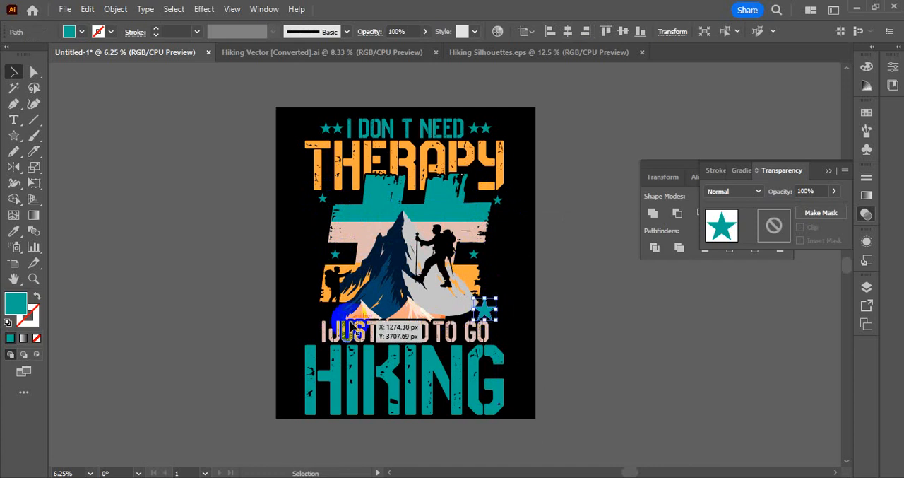
# Undo the enlargement of the star at the # shape's lower right and copy it across to the lower left.
pyautogui.hotkey('ctrl', 'z')
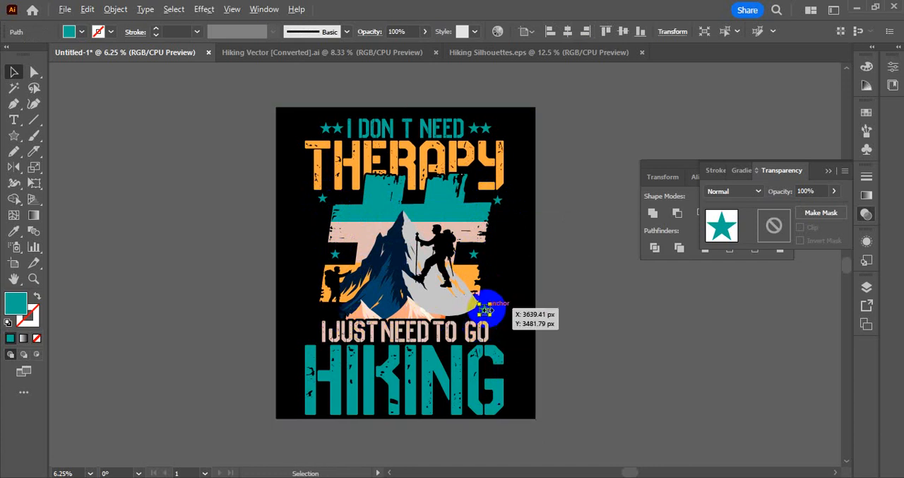
pyautogui.moveTo(486, 312); pyautogui.dragTo(321, 329)
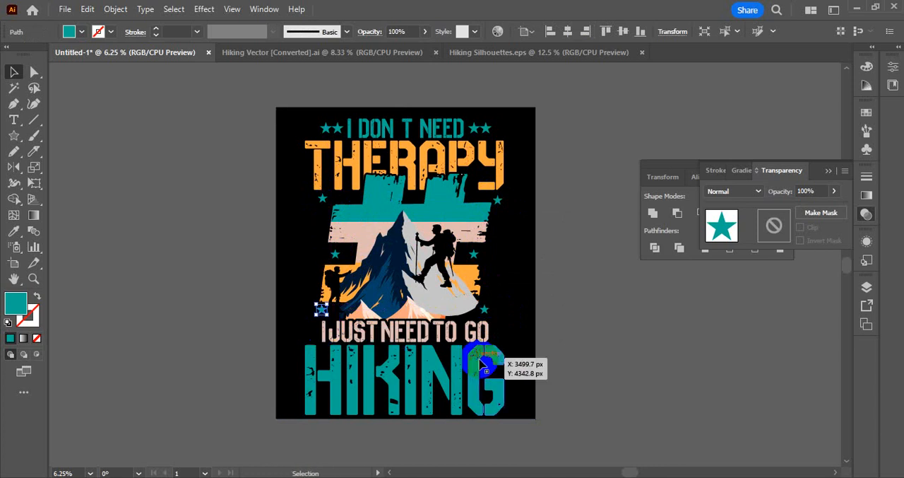
pyautogui.click(553, 341)
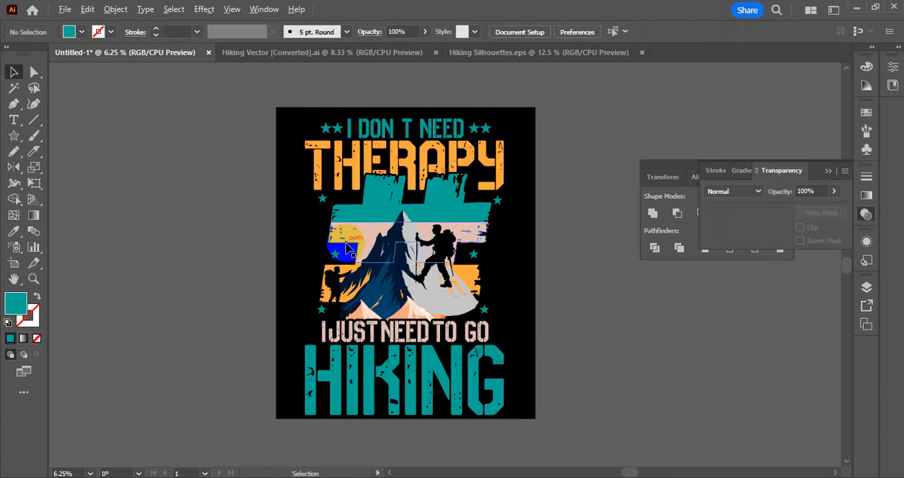
# Add teal star copies along the # shape's outer edges, on both sides of its pink middle band and orange lower band.
pyautogui.moveTo(330, 248); pyautogui.dragTo(313, 260)
pyautogui.click(565, 270)
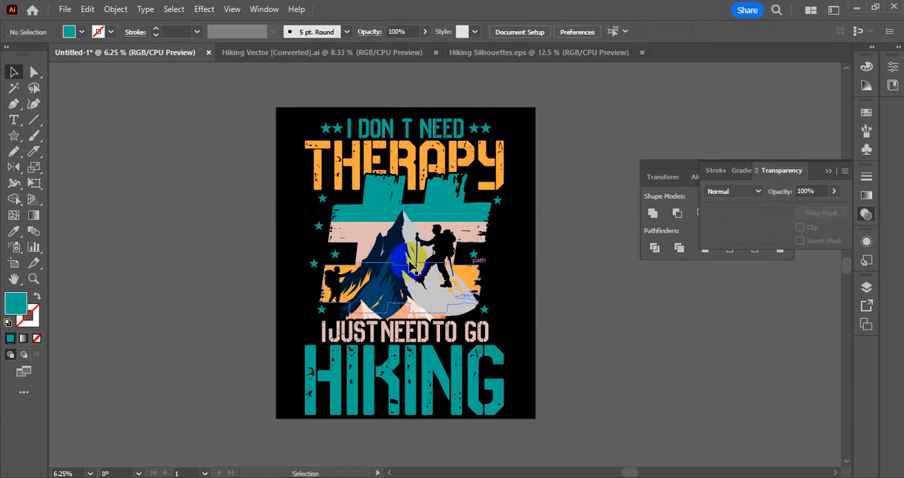
pyautogui.moveTo(315, 264); pyautogui.dragTo(488, 277)
pyautogui.click(250, 262)
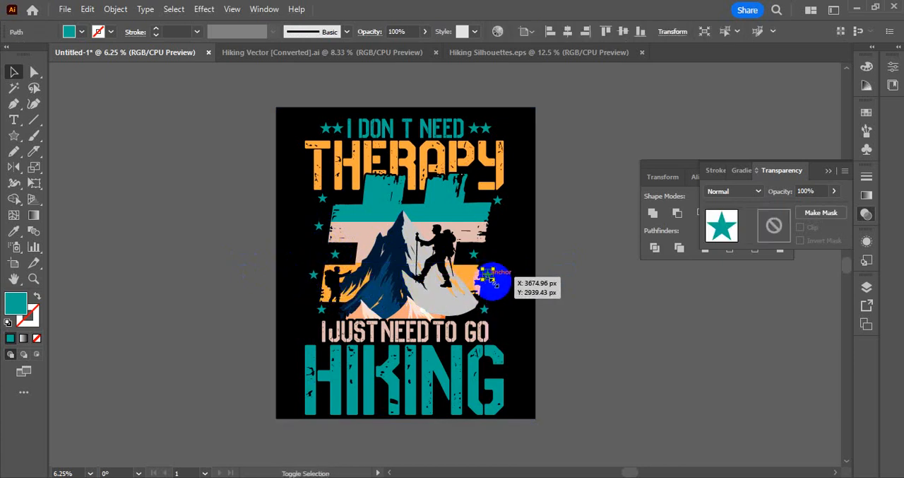
pyautogui.click(556, 294)
pyautogui.moveTo(498, 205); pyautogui.dragTo(492, 230)
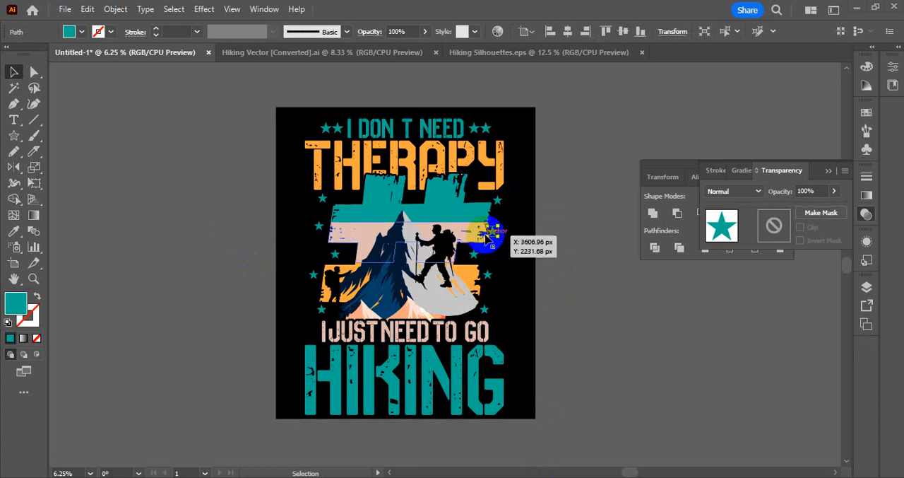
# Recolor the star right of the pink band and the upper-left star pale pink, and the upper-right star orange, using sampled artwork colors.
pyautogui.click(14, 230)
pyautogui.click(379, 235)
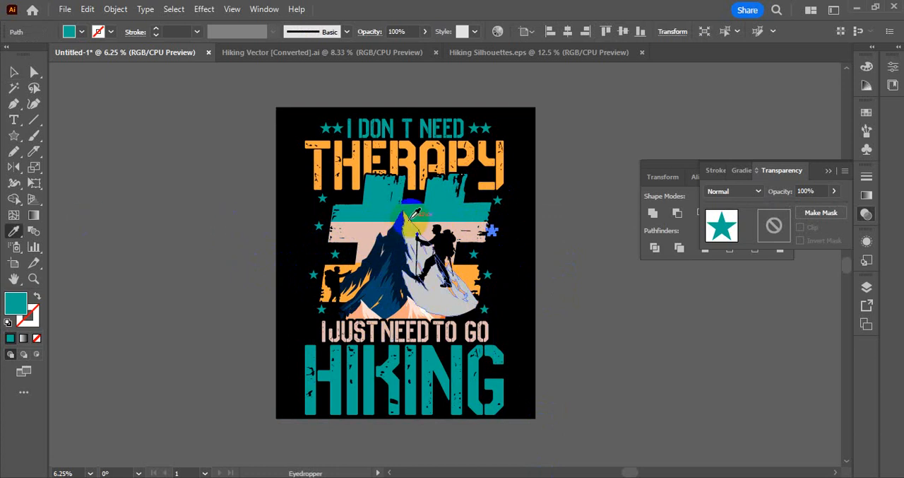
pyautogui.click(425, 230)
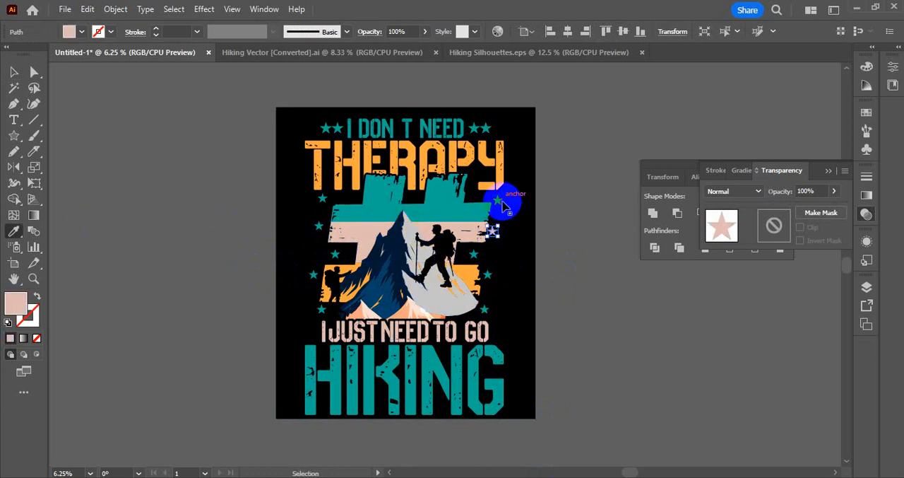
pyautogui.keyDown('ctrl'); pyautogui.click(498, 200); pyautogui.keyUp('ctrl')
pyautogui.click(475, 270)
pyautogui.keyDown('ctrl'); pyautogui.click(324, 199); pyautogui.keyUp('ctrl')
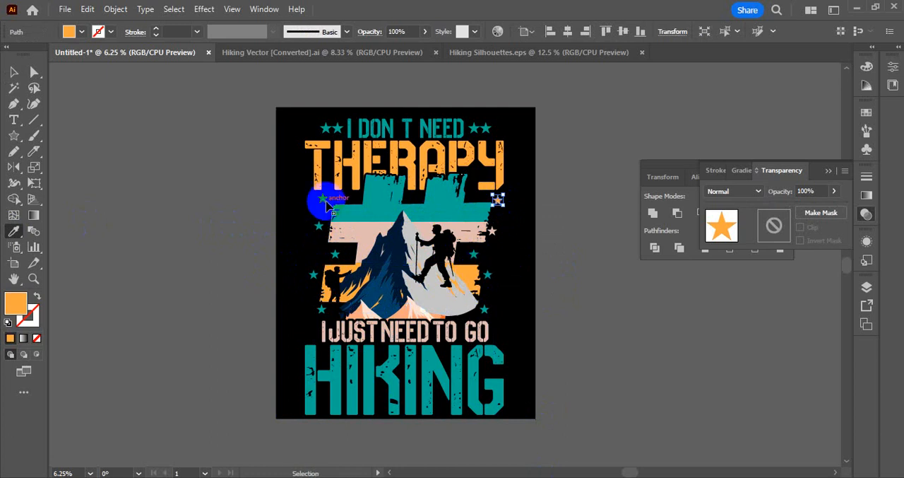
pyautogui.click(322, 231)
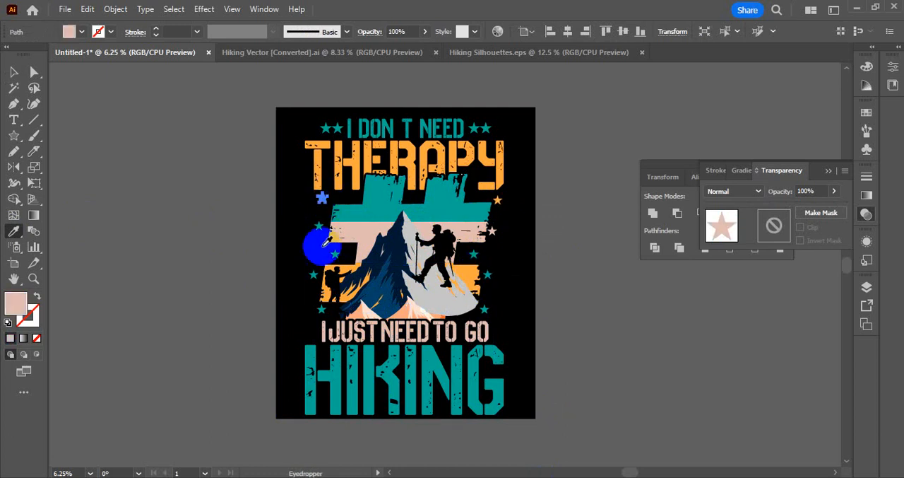
# Recolor the star left of the orange band orange, and the lowest left star and left-gap star pale pink, using sampled artwork colors.
pyautogui.keyDown('ctrl'); pyautogui.click(313, 273); pyautogui.keyUp('ctrl')
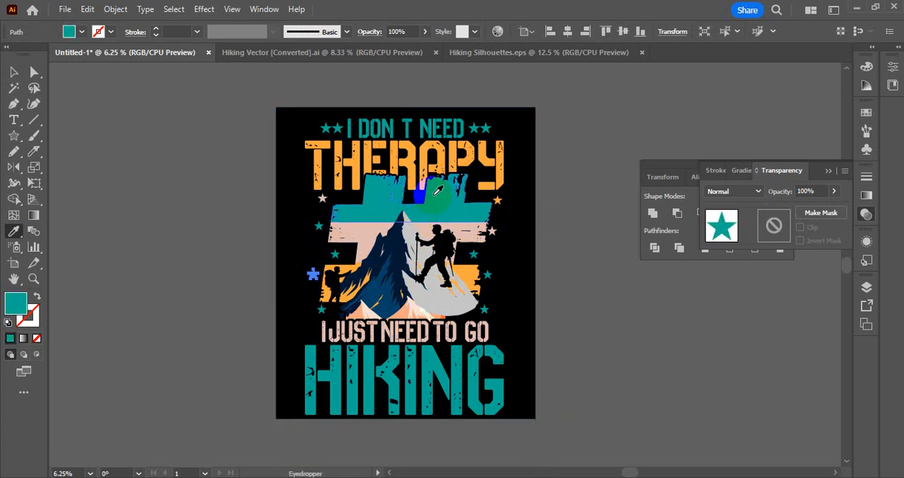
pyautogui.moveTo(453, 260); pyautogui.dragTo(474, 232)
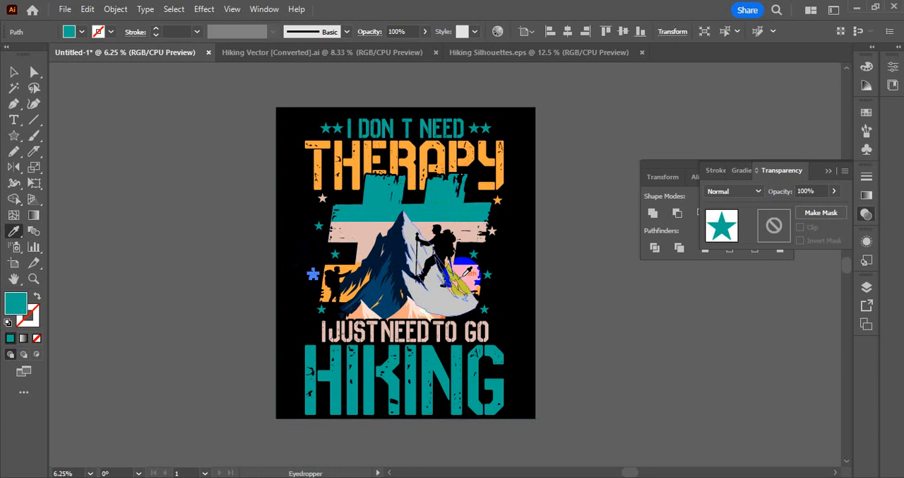
pyautogui.click(466, 272)
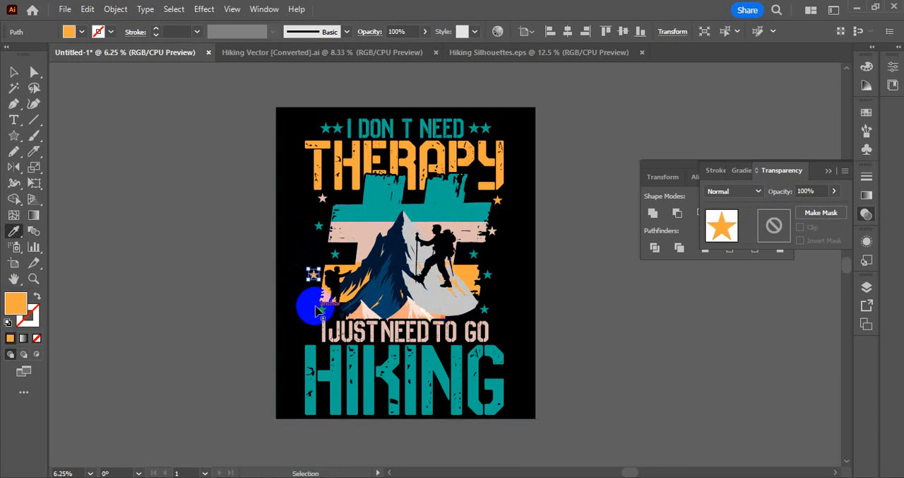
pyautogui.keyDown('ctrl'); pyautogui.click(320, 308); pyautogui.keyUp('ctrl')
pyautogui.click(375, 237)
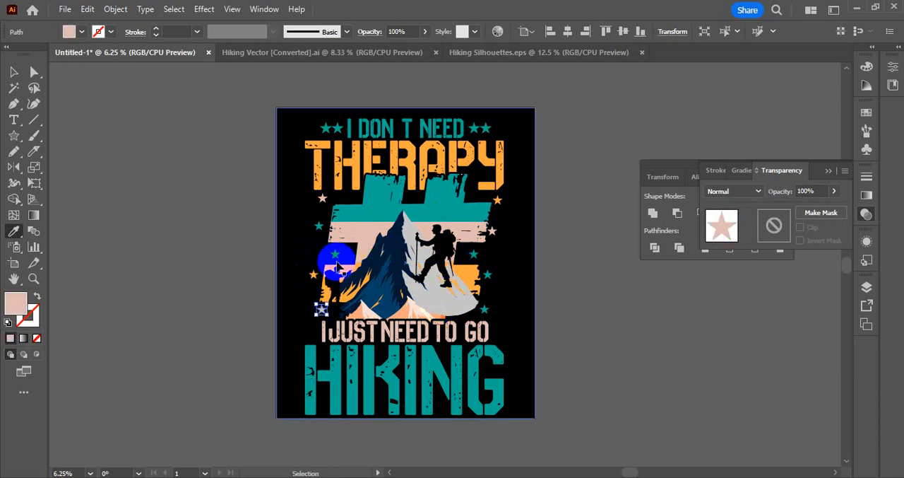
pyautogui.keyDown('ctrl'); pyautogui.click(335, 253); pyautogui.keyUp('ctrl')
pyautogui.click(424, 230)
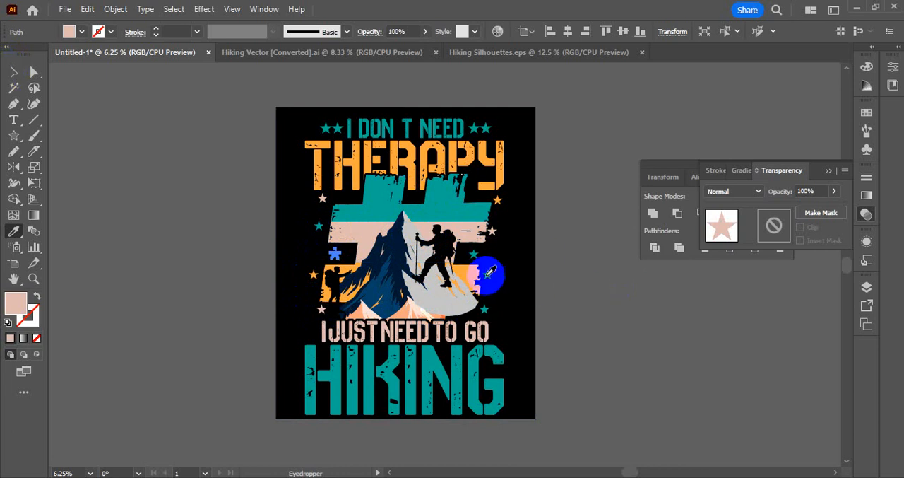
# Recolor the star right of the orange band orange and the right-gap star pale pink, then dark gray, and deselect.
pyautogui.keyDown('ctrl'); pyautogui.click(488, 276); pyautogui.keyUp('ctrl')
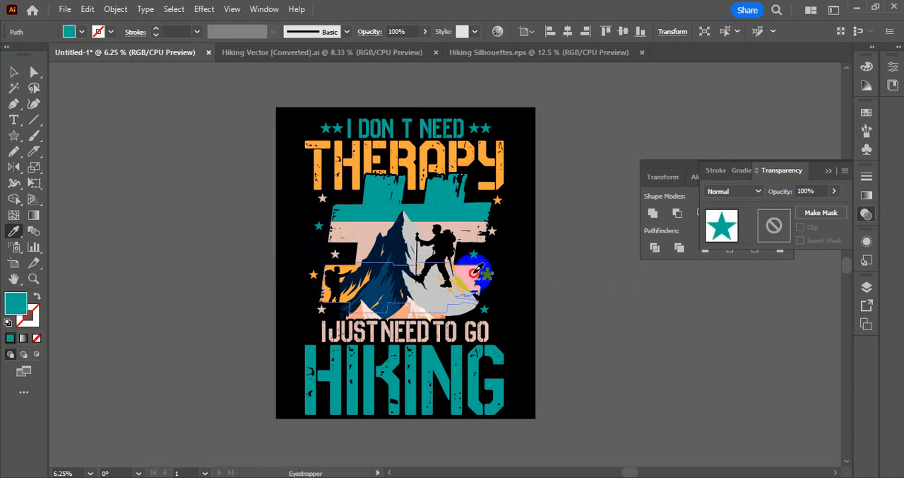
pyautogui.click(473, 273)
pyautogui.keyDown('ctrl'); pyautogui.click(474, 254); pyautogui.keyUp('ctrl')
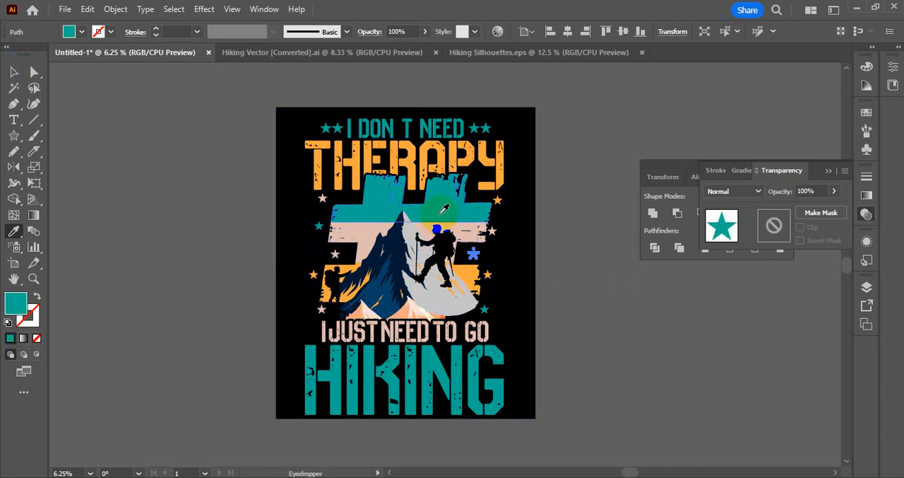
pyautogui.click(436, 230)
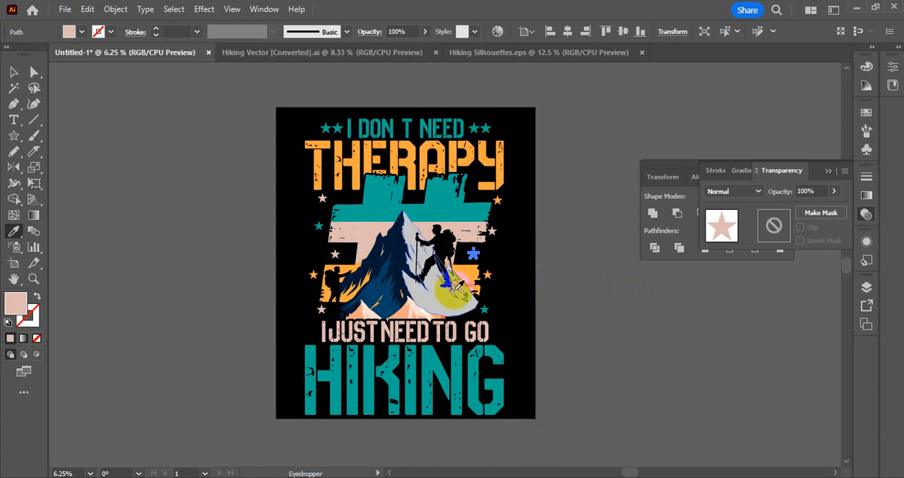
pyautogui.click(15, 67)
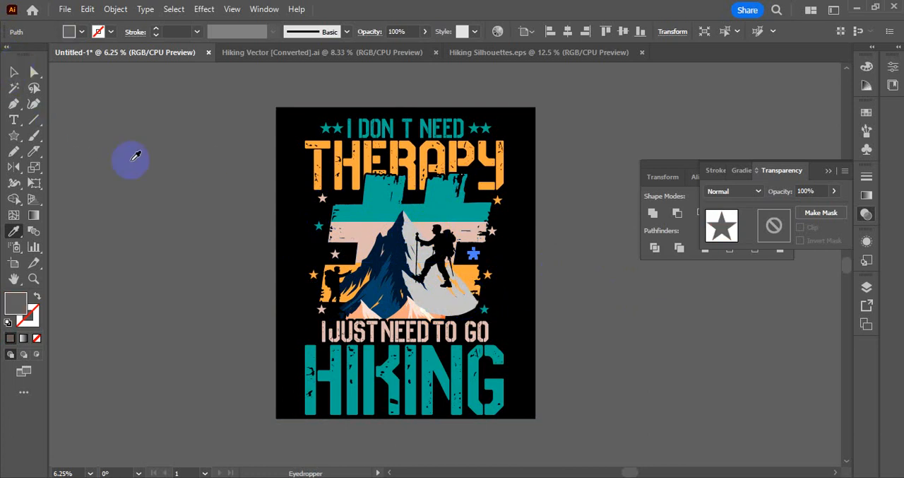
pyautogui.click(103, 151)
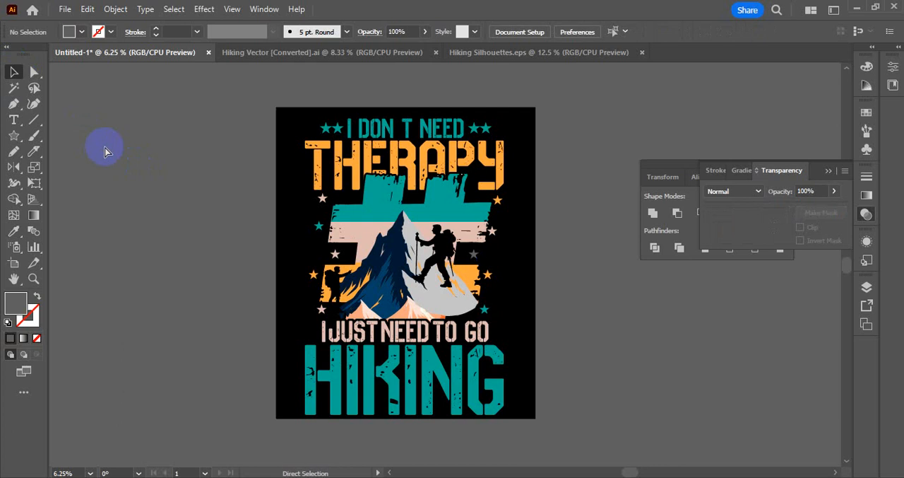
# Undo the dark gray star recolor, and move the lowest left pale pink star beside "I JUST NEED TO GO" with a copy at the line's other end.
pyautogui.hotkey('ctrl', 'z')
pyautogui.click(139, 146)
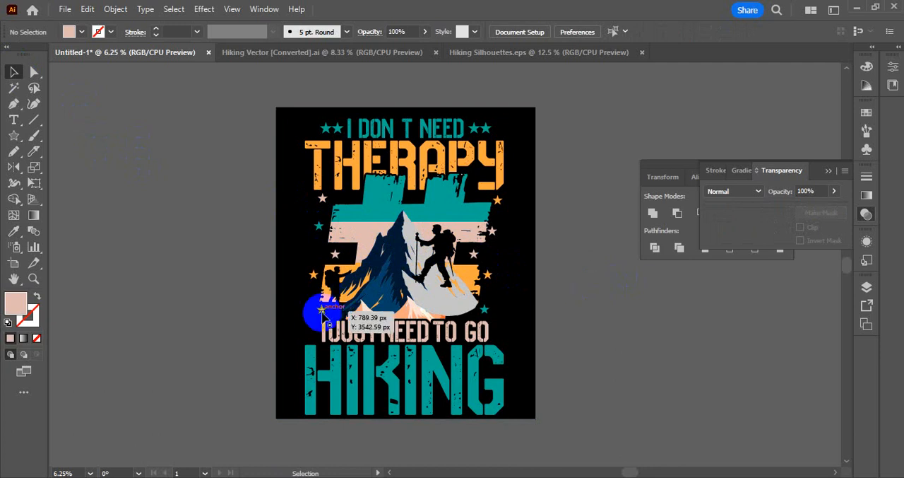
pyautogui.click(307, 330)
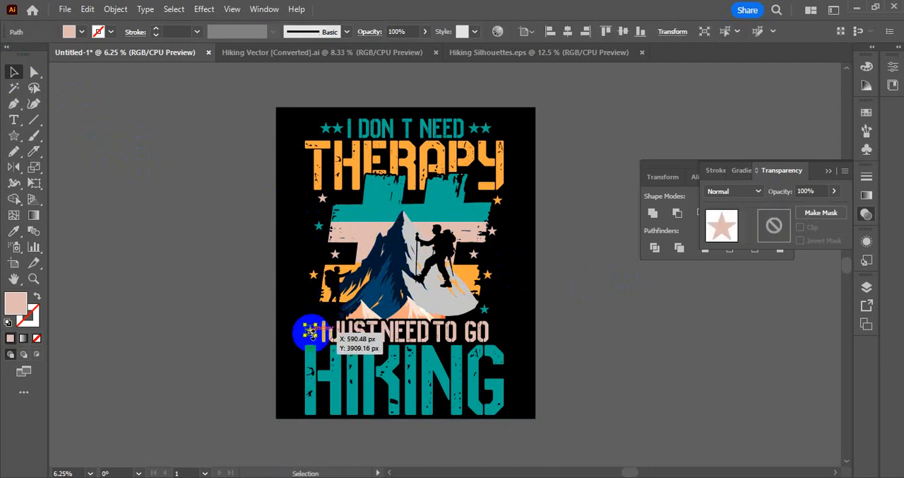
pyautogui.moveTo(311, 333)
pyautogui.mouseDown()
pyautogui.moveTo(470, 341)
pyautogui.moveTo(500, 351)
pyautogui.moveTo(481, 332)
pyautogui.moveTo(312, 338)
pyautogui.mouseUp()
pyautogui.click(223, 332)
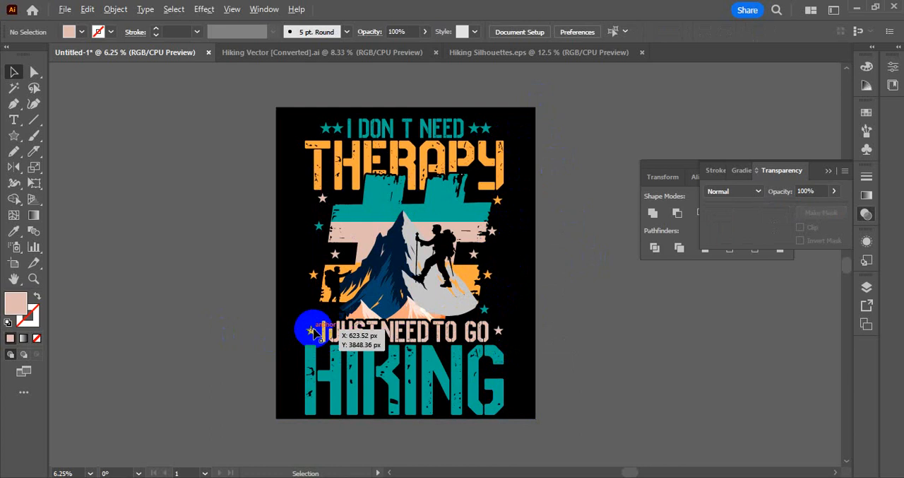
# Shift the orange star left of the orange band slightly lower and delete the teal star at the # shape's lower-right edge.
pyautogui.moveTo(312, 330); pyautogui.dragTo(310, 280)
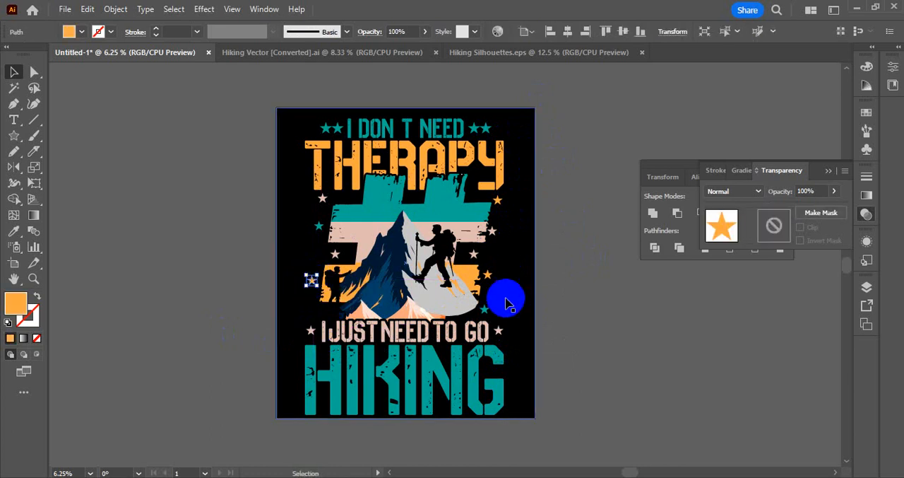
pyautogui.click(507, 304)
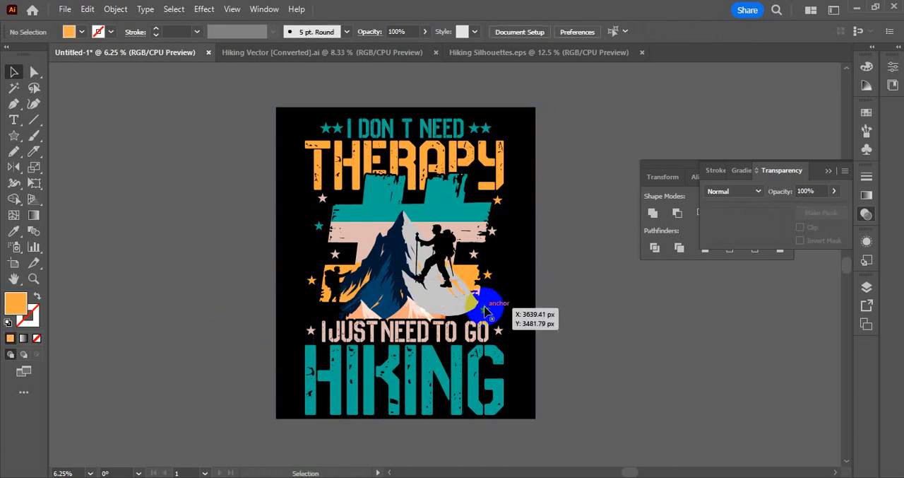
pyautogui.moveTo(485, 307); pyautogui.dragTo(544, 296)
pyautogui.press('Delete')
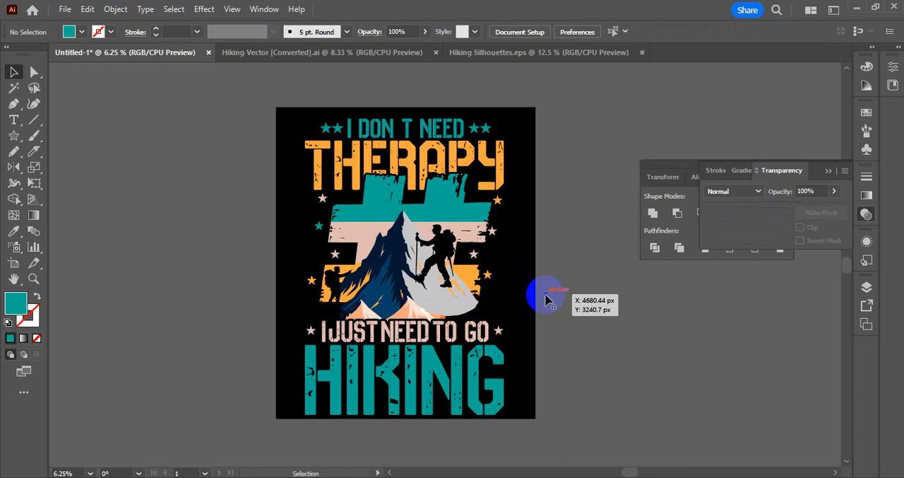
# Move both lower orange stars down to just above the "I JUST NEED TO GO" line, and lower the left teal star beside the pink band.
pyautogui.moveTo(492, 268); pyautogui.dragTo(498, 297)
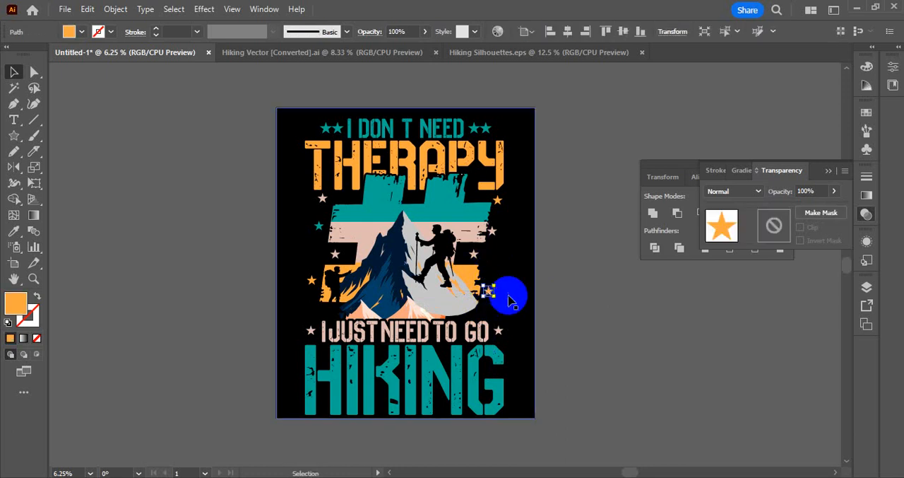
pyautogui.click(494, 300)
pyautogui.moveTo(312, 281); pyautogui.dragTo(311, 291)
pyautogui.click(575, 309)
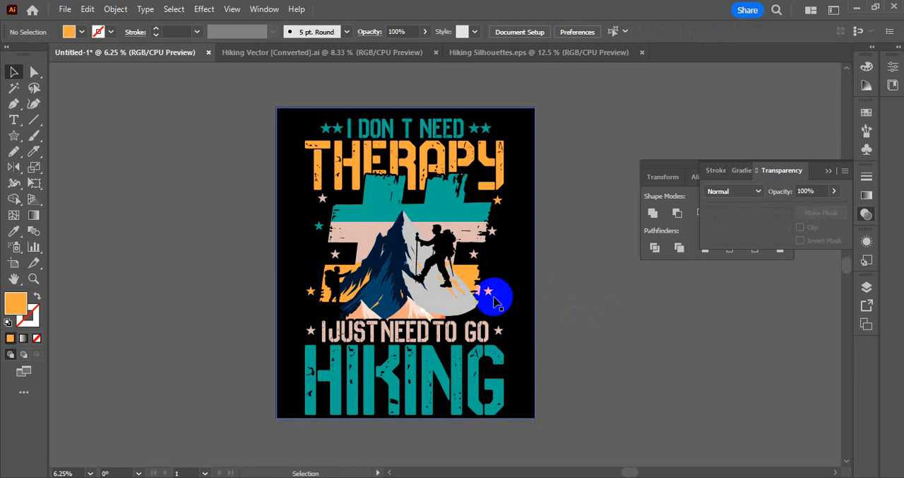
pyautogui.moveTo(493, 297)
pyautogui.mouseDown()
pyautogui.moveTo(501, 309)
pyautogui.moveTo(491, 311)
pyautogui.mouseUp()
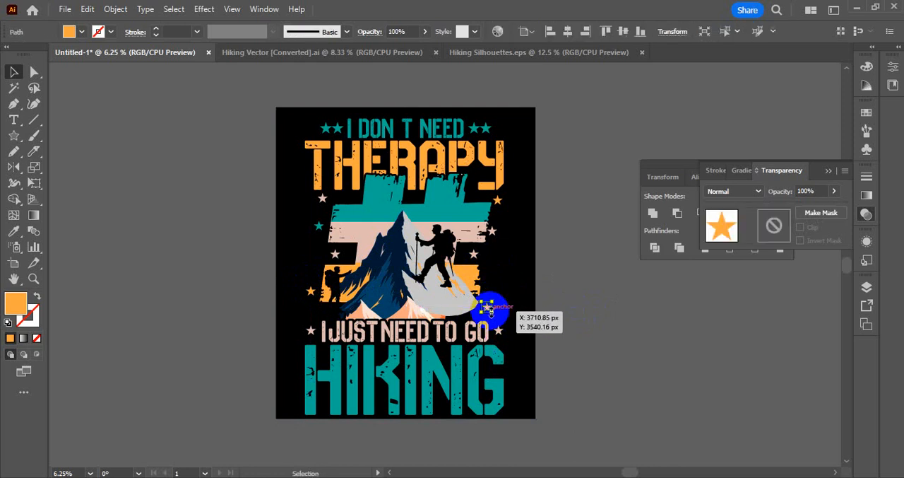
pyautogui.moveTo(312, 292); pyautogui.dragTo(318, 310)
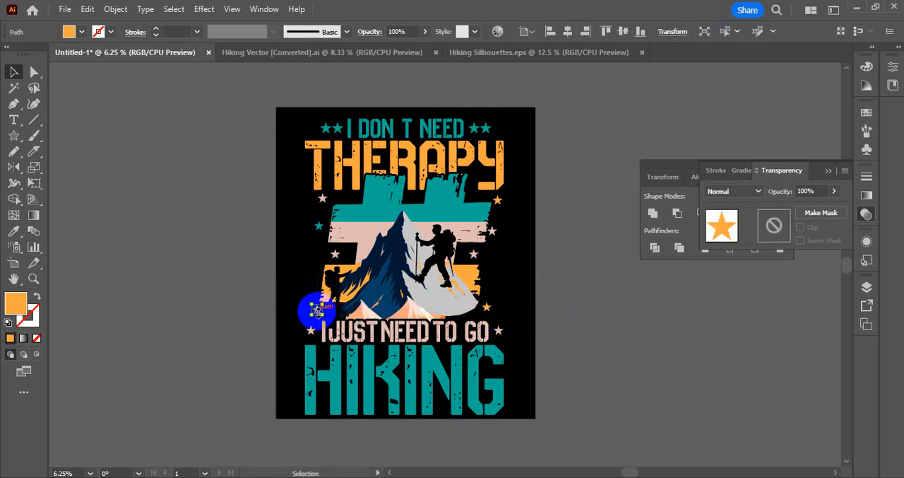
pyautogui.click(596, 270)
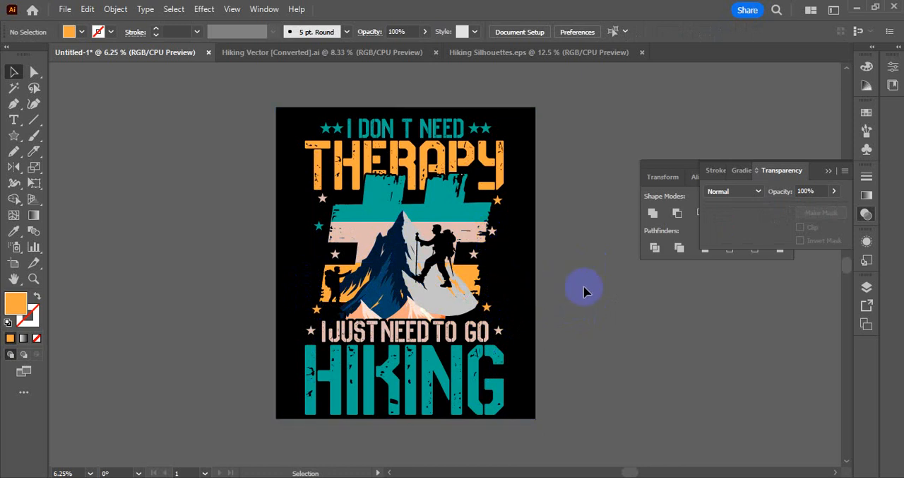
pyautogui.moveTo(318, 227); pyautogui.dragTo(318, 233)
pyautogui.click(576, 318)
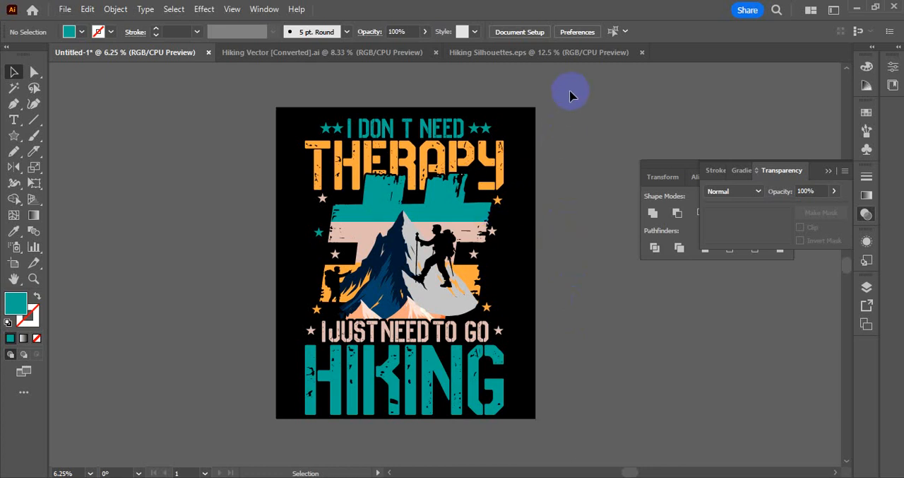
# Inside the artwork group, enlarge the "I DON T NEED" line together with its four stars to match the width of "THERAPY".
pyautogui.moveTo(416, 119); pyautogui.dragTo(473, 134)
pyautogui.doubleClick(475, 134)
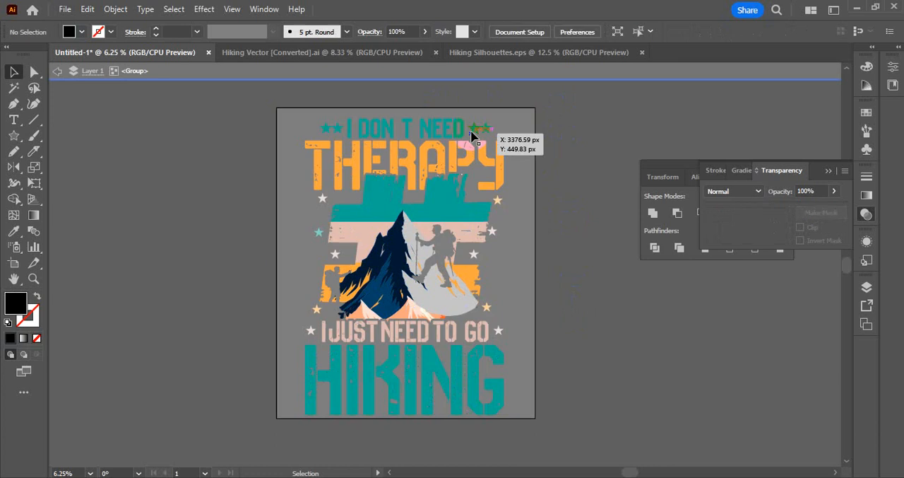
pyautogui.click(328, 129)
pyautogui.keyDown('shift'); pyautogui.click(370, 132); pyautogui.keyUp('shift')
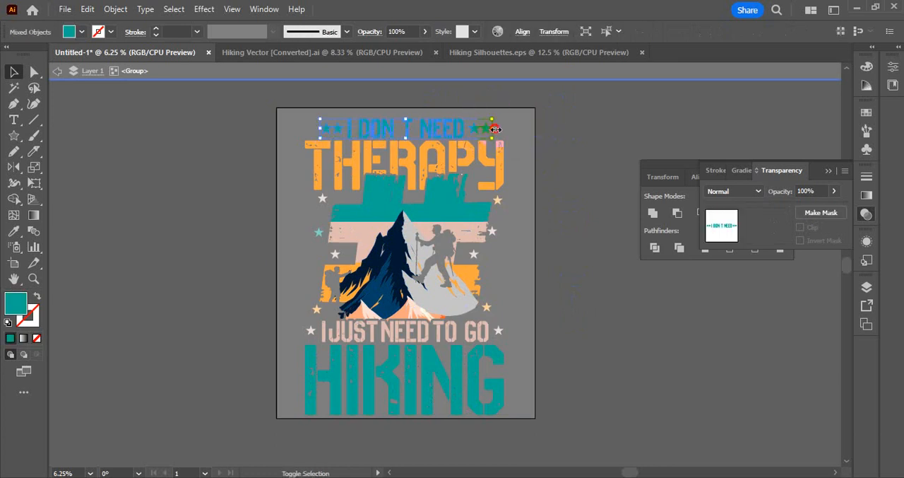
pyautogui.moveTo(496, 129); pyautogui.dragTo(309, 127)
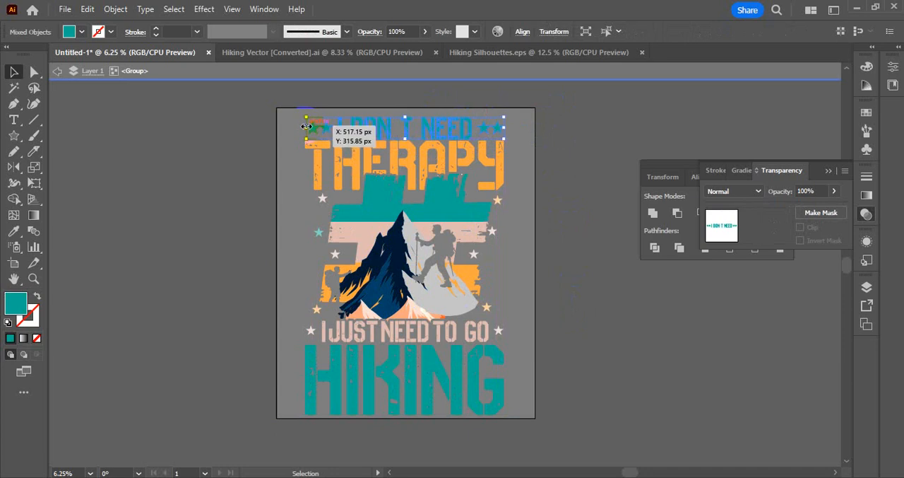
pyautogui.click(275, 147)
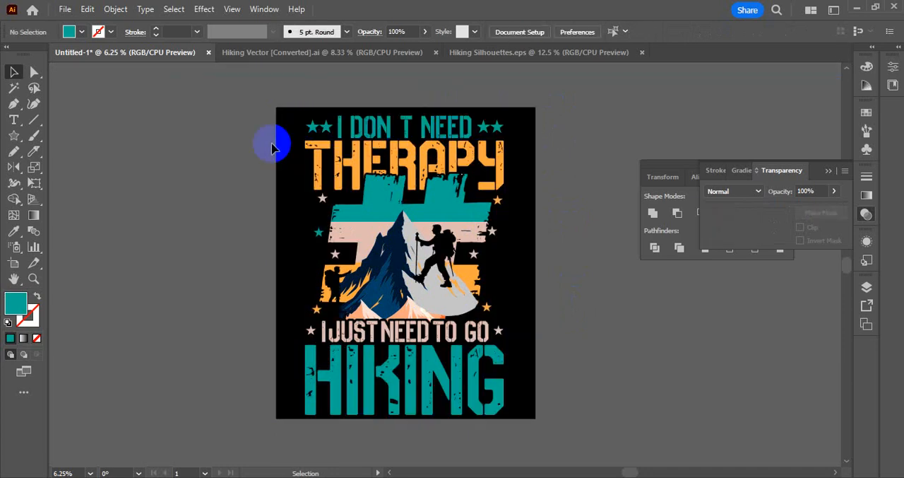
# Center the grouped artwork, without the black background, horizontally and vertically on the artboard, and scale it down proportionally about its center.
pyautogui.moveTo(540, 92); pyautogui.dragTo(258, 413)
pyautogui.keyDown('shift'); pyautogui.click(278, 359); pyautogui.keyUp('shift')
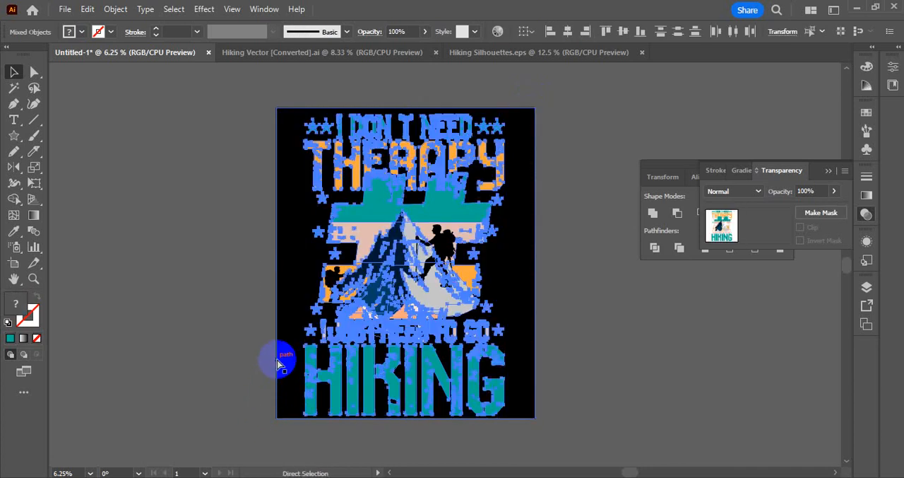
pyautogui.click(570, 31)
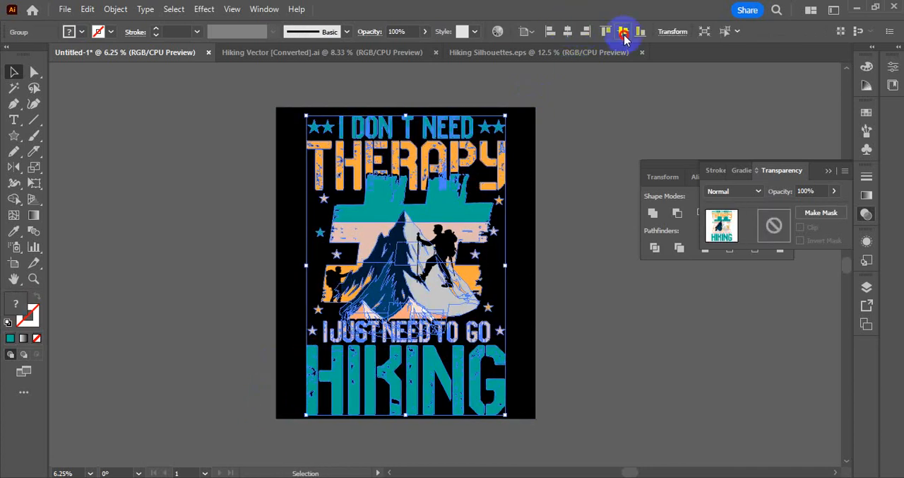
pyautogui.moveTo(504, 414); pyautogui.dragTo(495, 396)
pyautogui.click(601, 349)
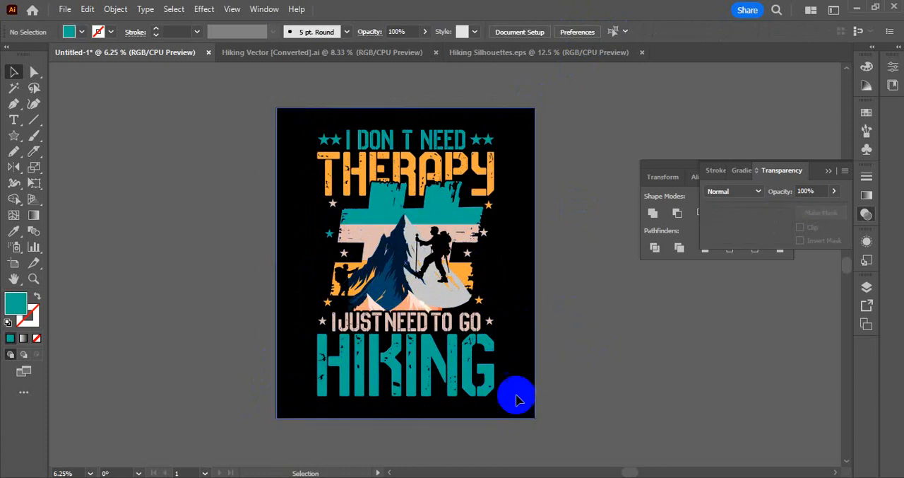
# Start saving the document on the computer and create a new folder named 23 inside the Hiking folder.
pyautogui.click(520, 196)
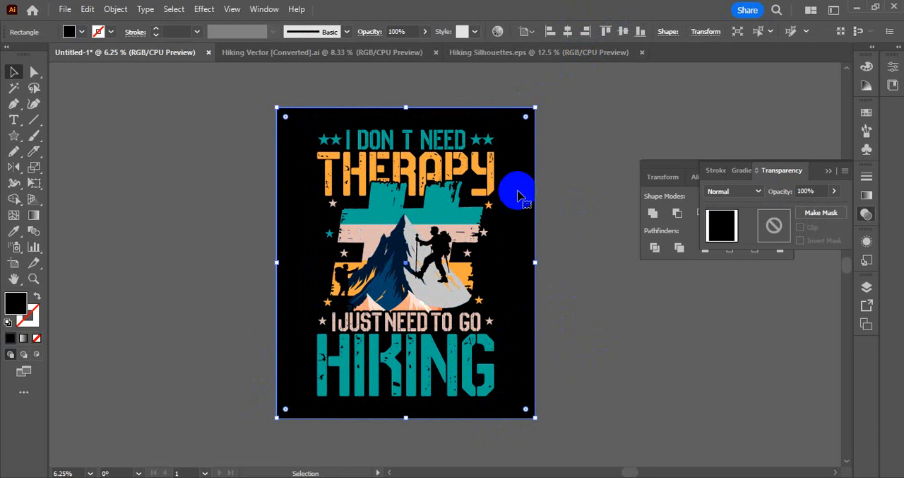
pyautogui.hotkey('ctrl', 's')
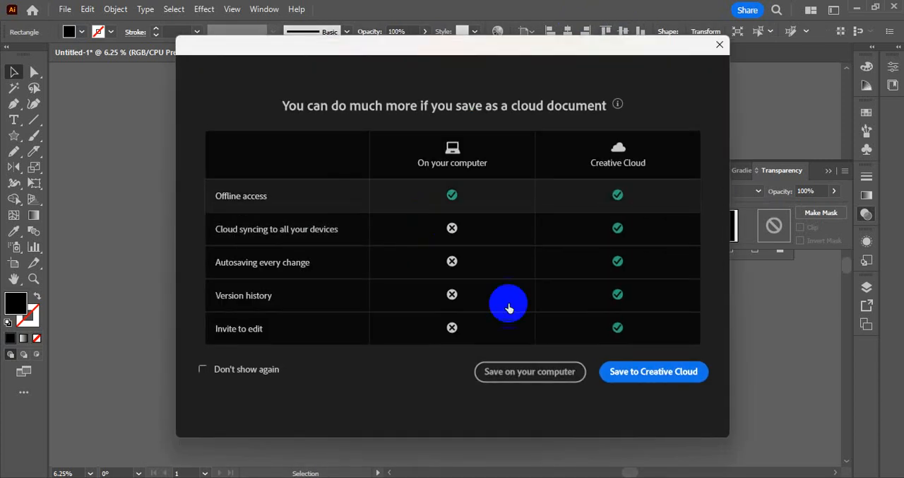
pyautogui.click(522, 371)
pyautogui.click(64, 193)
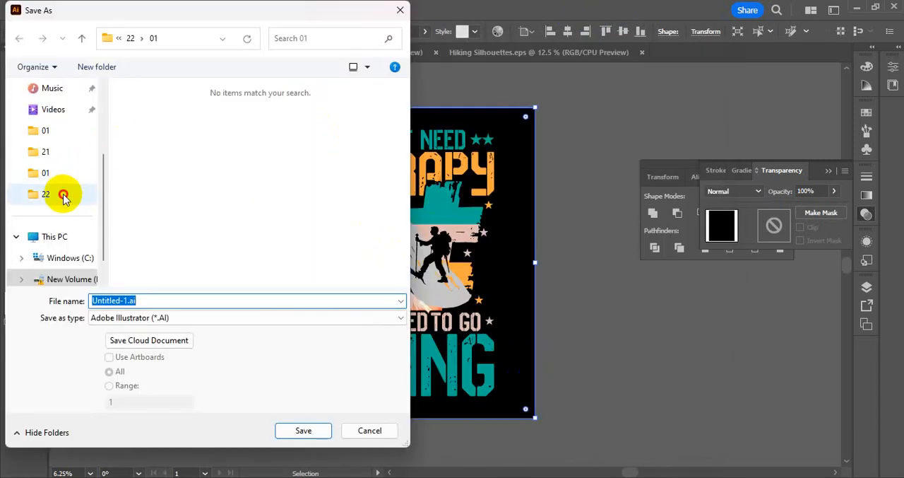
pyautogui.click(144, 38)
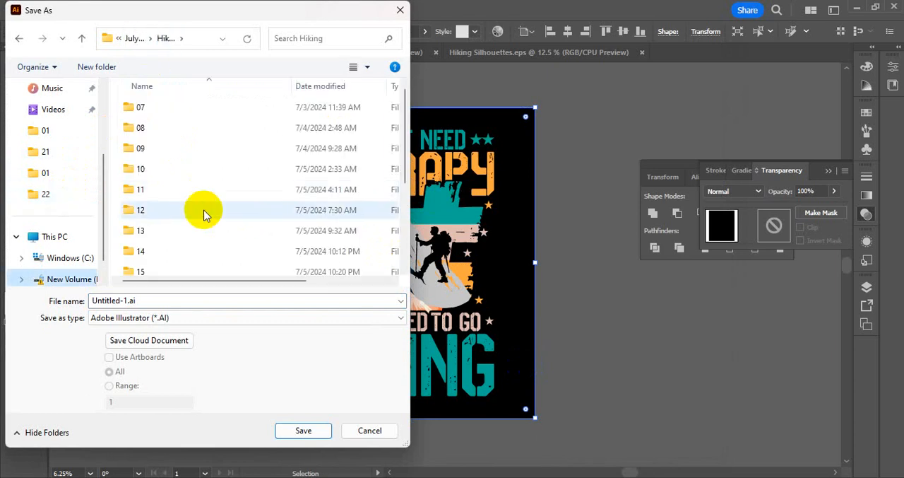
pyautogui.scroll(-2, 202, 208)
pyautogui.scroll(-1, 70, 97)
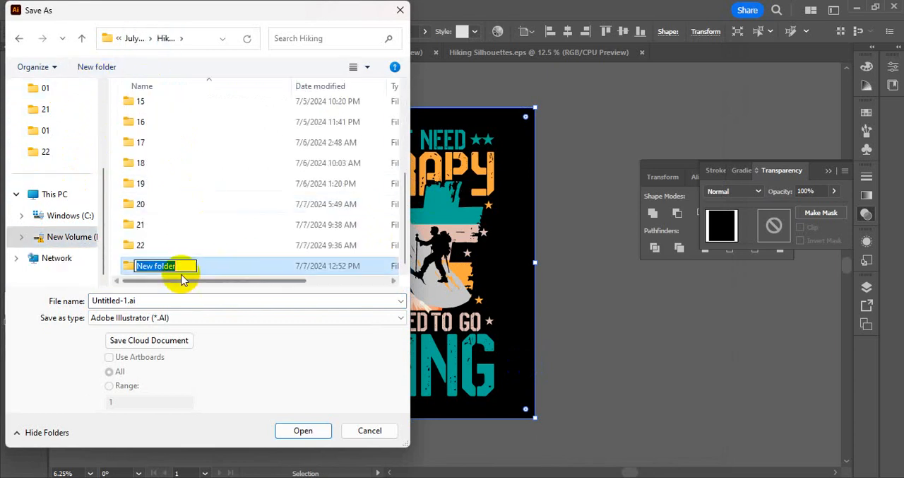
pyautogui.write('23')
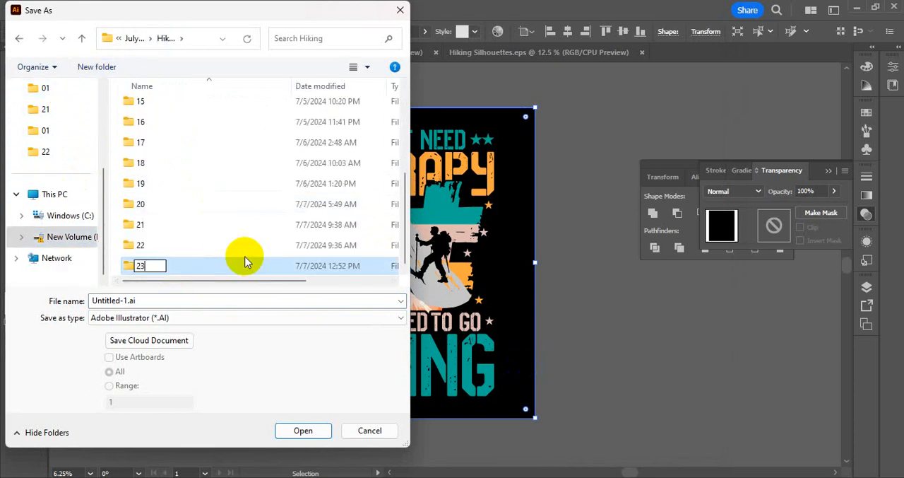
pyautogui.press('Return')
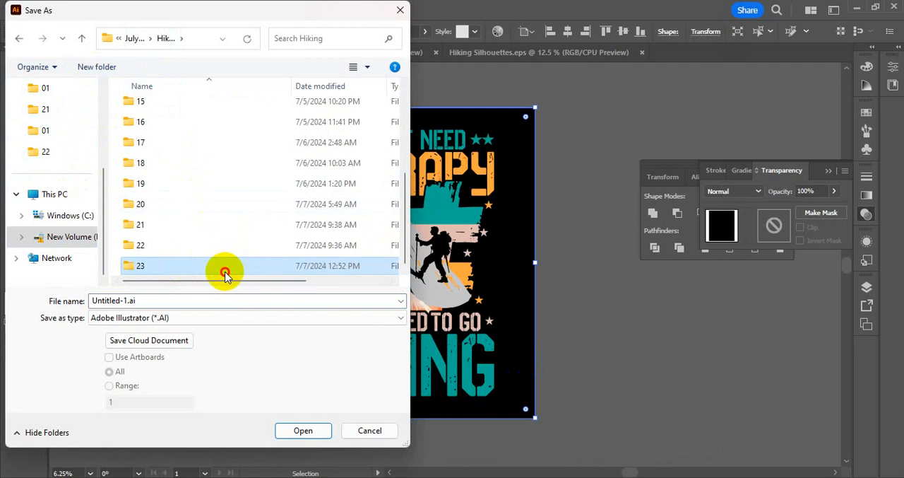
# Create a subfolder named 01 inside folder 23 and open it as the save location.
pyautogui.doubleClick(224, 269)
pyautogui.click(97, 66)
pyautogui.write('01')
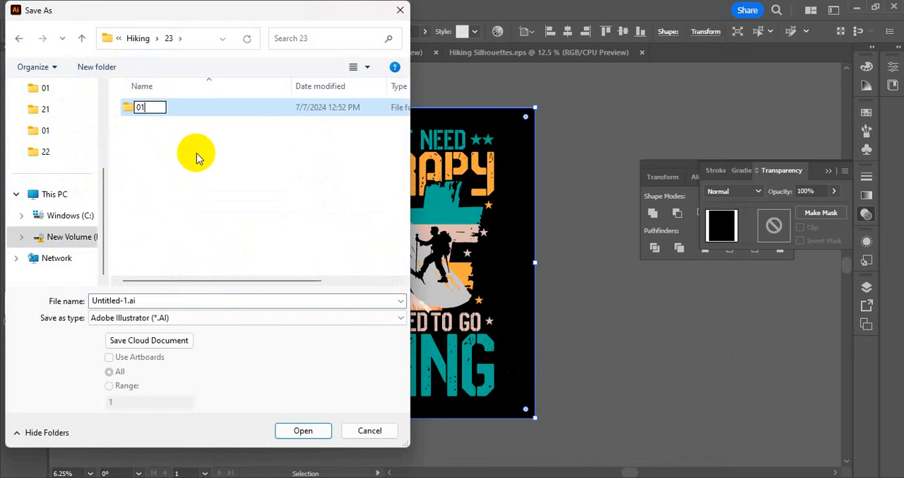
pyautogui.press('Return')
pyautogui.doubleClick(216, 108)
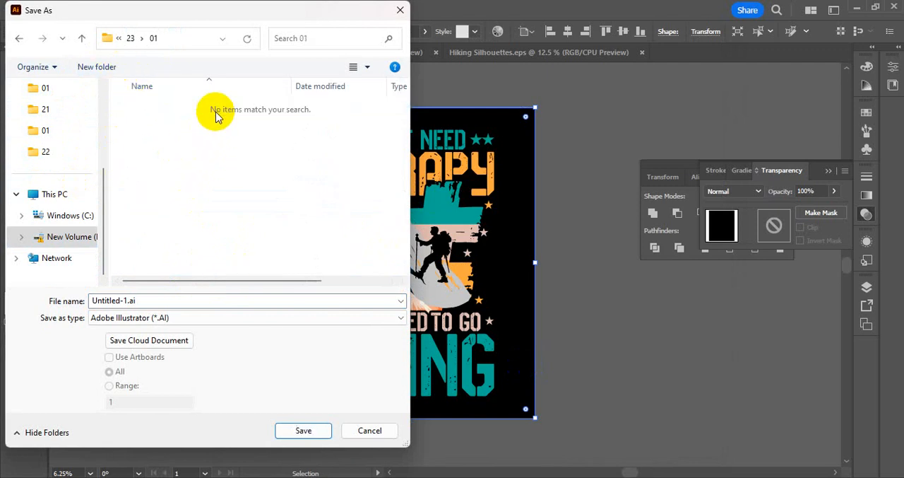
# Save the document as 01 in Illustrator EPS format using the Illustrator 10 EPS version, accepting the older format.
pyautogui.click(186, 317)
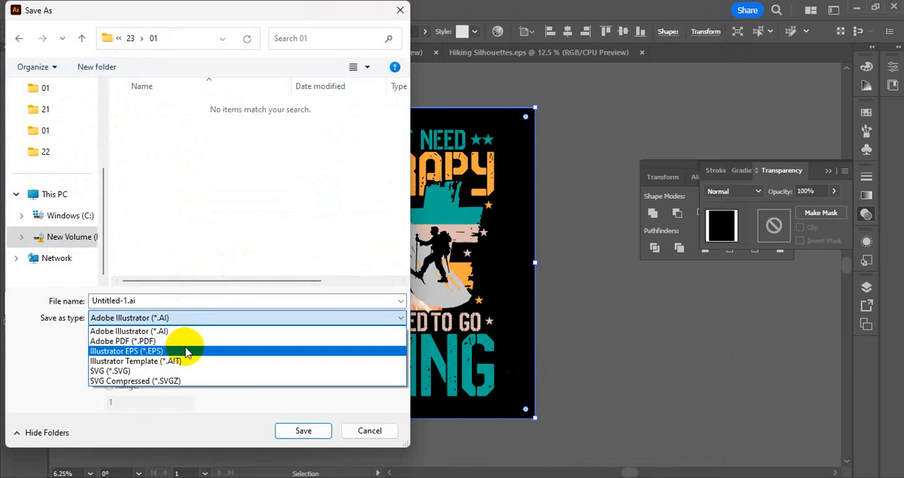
pyautogui.click(187, 344)
pyautogui.write('01')
pyautogui.press('Return')
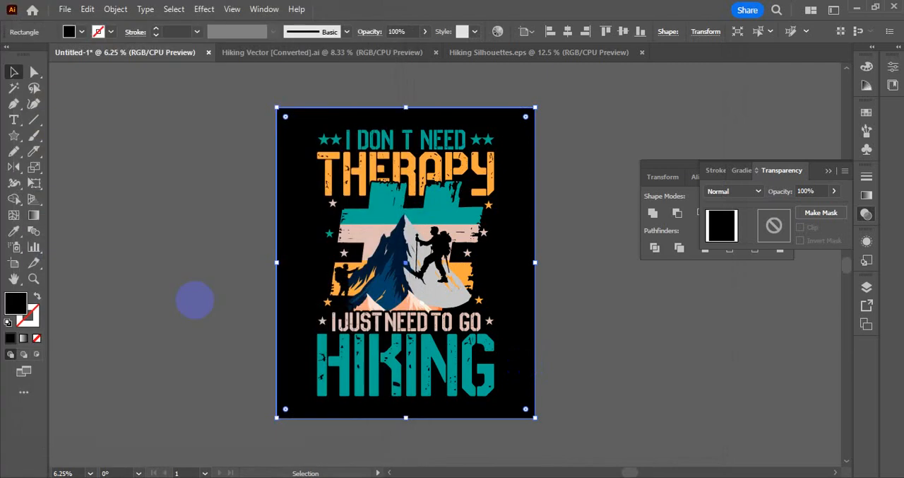
pyautogui.click(447, 56)
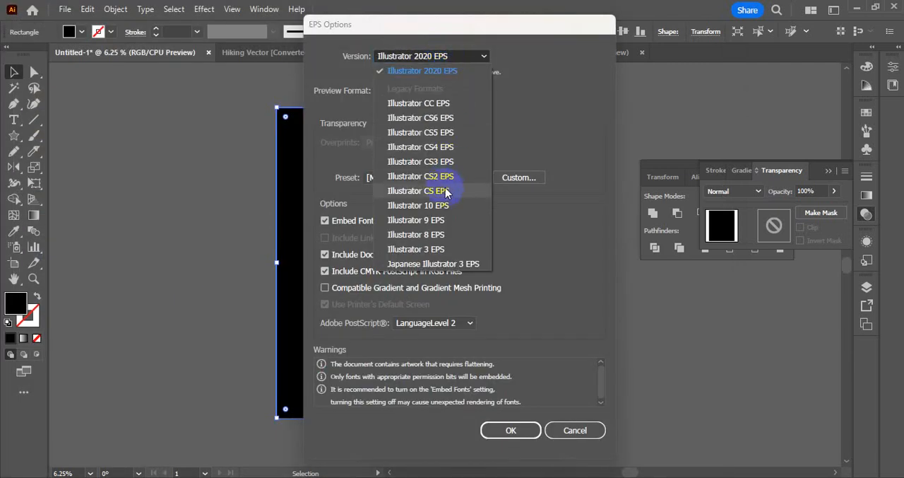
pyautogui.click(441, 205)
pyautogui.click(511, 416)
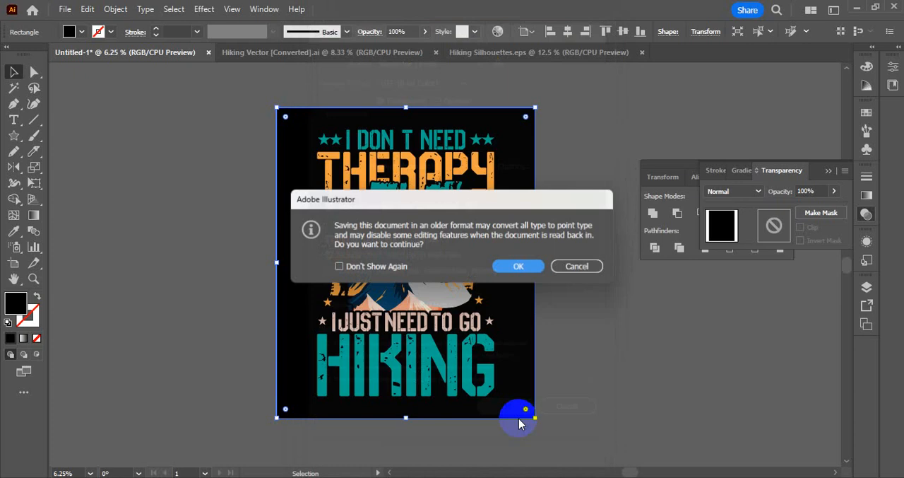
pyautogui.click(523, 266)
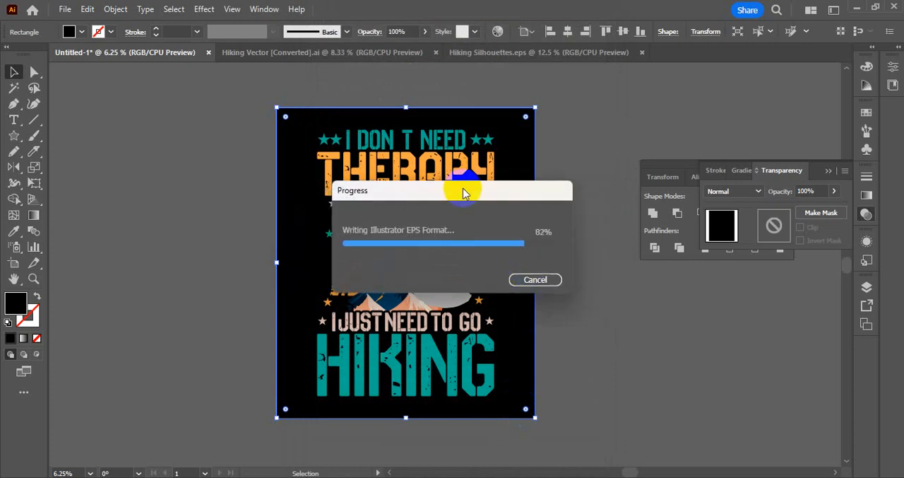
# Delete the black background rectangle behind the hiking artwork.
pyautogui.click(553, 97)
pyautogui.click(532, 108)
pyautogui.press('Delete')
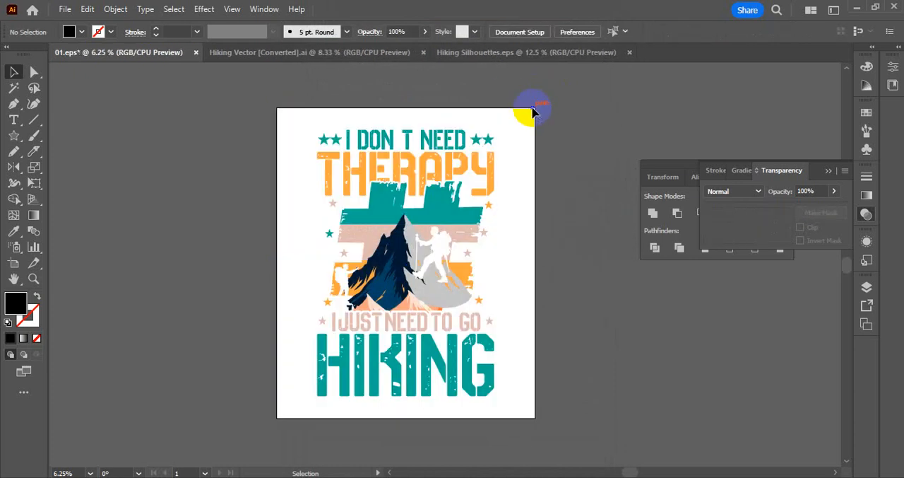
# Export the artwork for web as a transparent PNG-24 named 01.png in folder 01 inside folder 23.
pyautogui.hotkey('ctrl', 'alt', 'shift', 's')
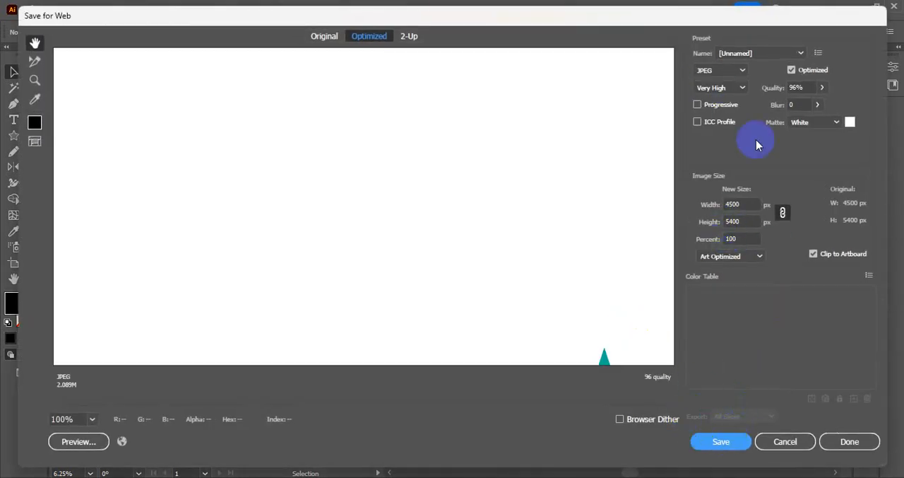
pyautogui.click(727, 70)
pyautogui.click(721, 126)
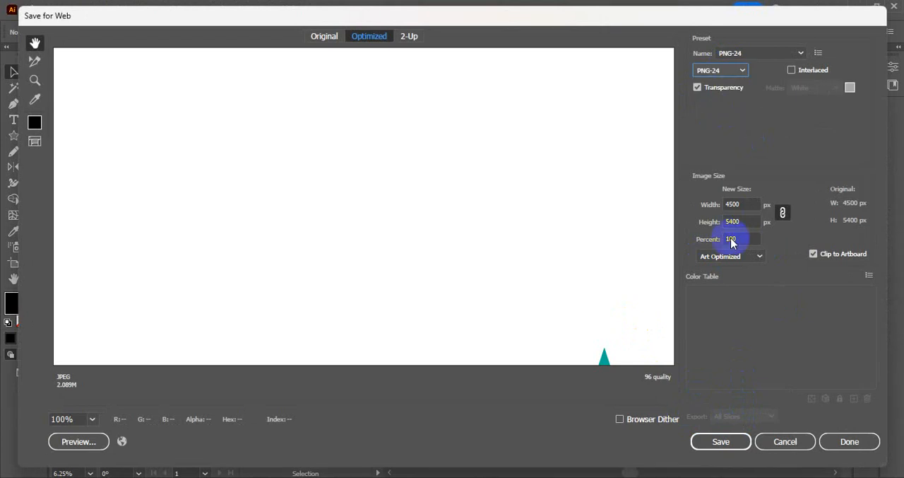
pyautogui.click(717, 441)
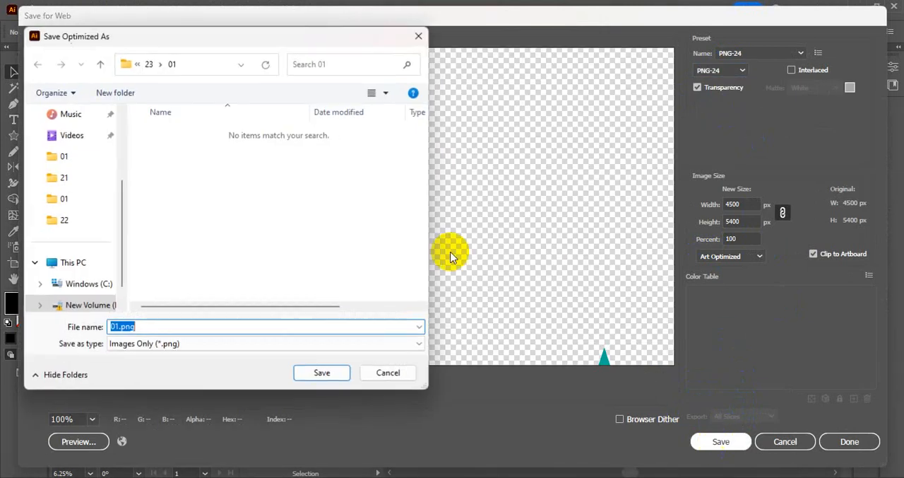
pyautogui.click(300, 378)
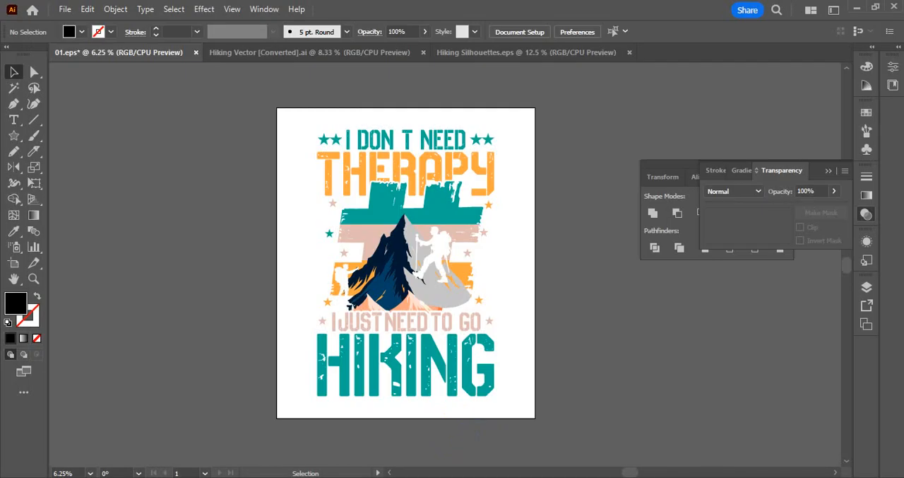
# Launch Adobe Photoshop 2023 and open the recent file Mockup Black Wooden.psd.
pyautogui.press('super')
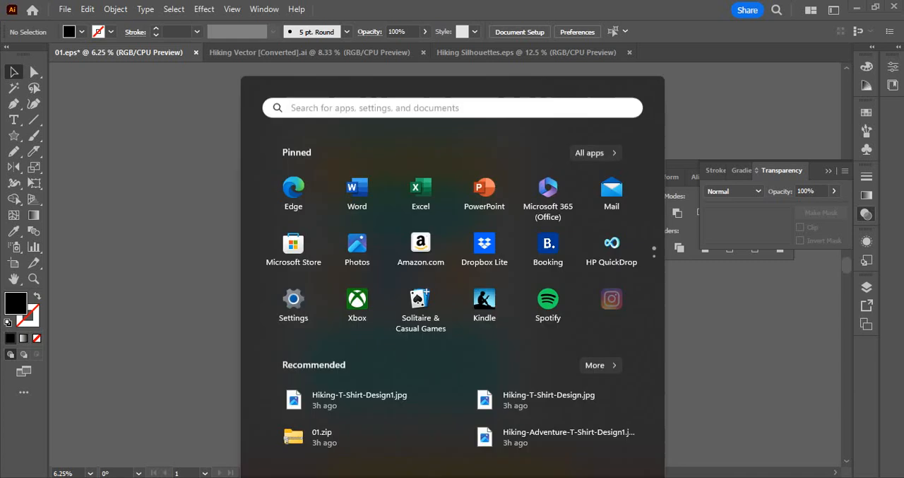
pyautogui.click(589, 102)
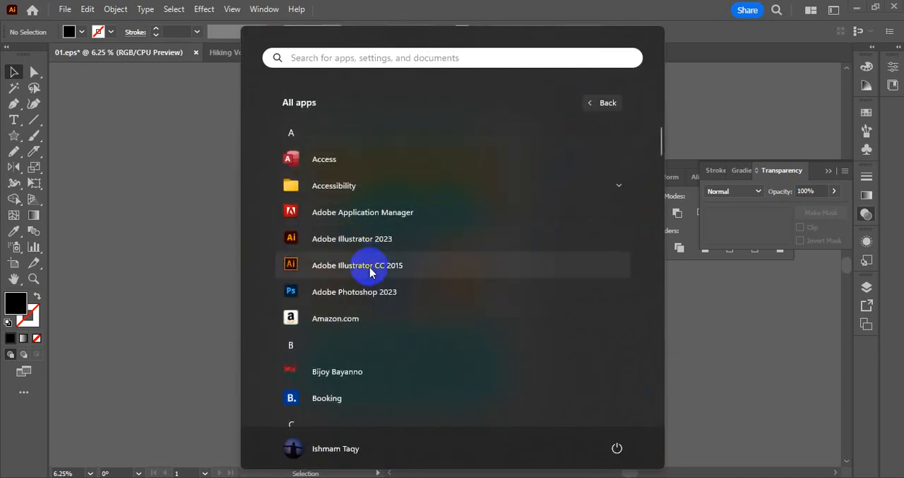
pyautogui.click(365, 292)
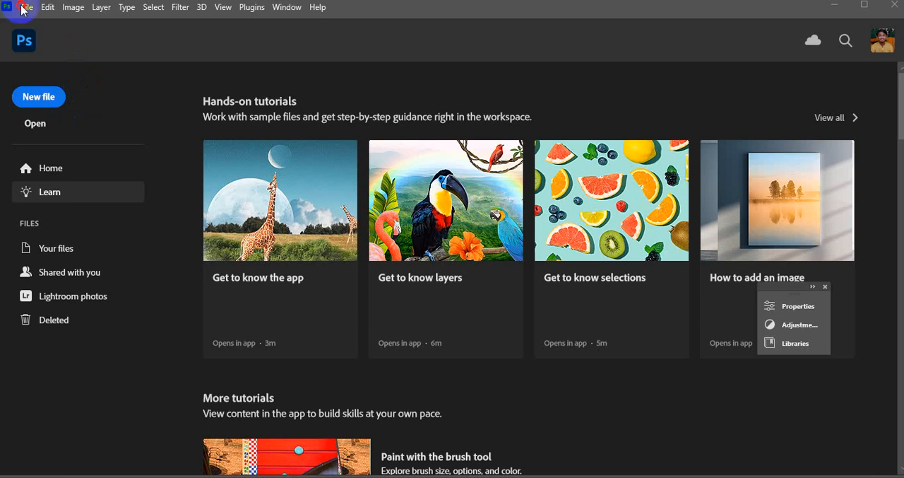
pyautogui.click(26, 7)
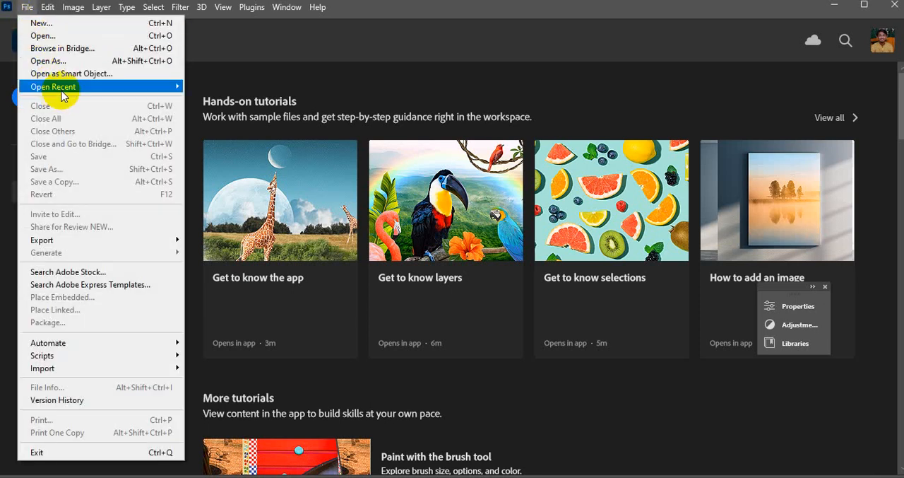
pyautogui.moveTo(60, 86)
pyautogui.click(238, 87)
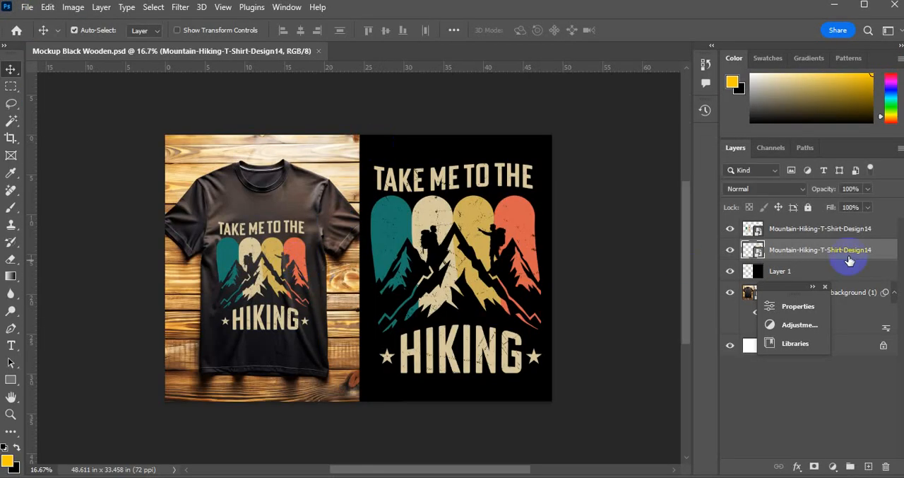
# Replace the contents of the upper Mountain-Hiking-T-Shirt-Design14 smart object, on the shirt, with 02.png from Downloads.
pyautogui.rightClick(809, 229)
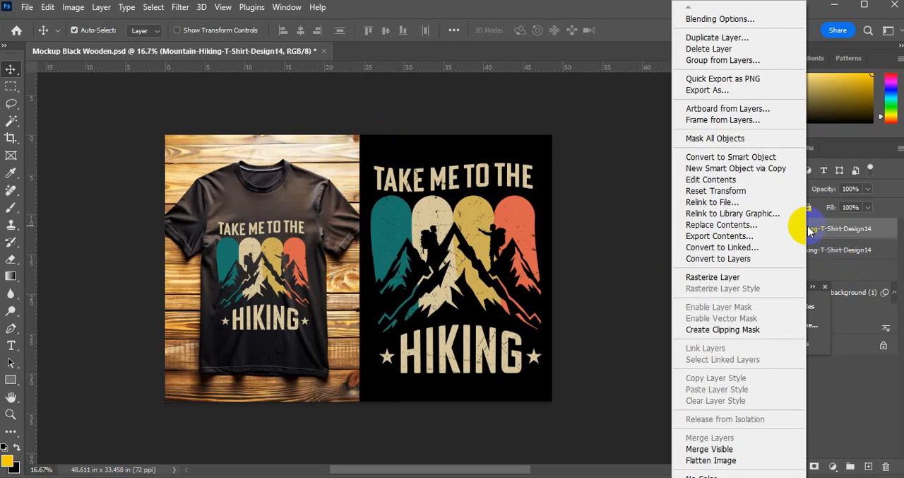
pyautogui.click(717, 224)
pyautogui.click(151, 130)
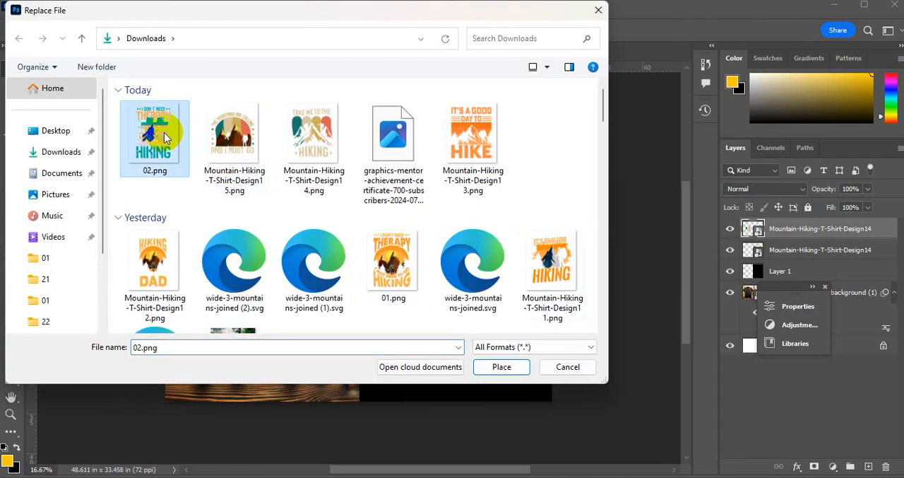
pyautogui.click(502, 367)
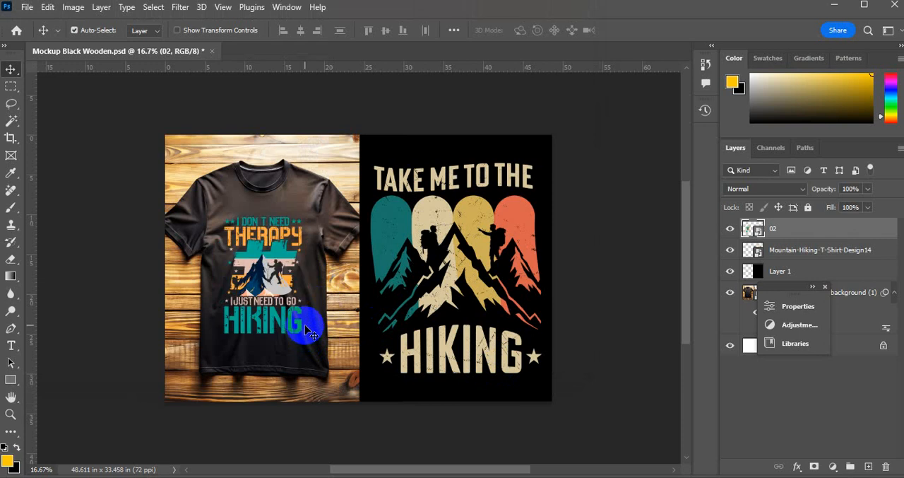
# Scale up the 02 design on the shirt proportionally about its center to 25.18%.
pyautogui.hotkey('ctrl', 't')
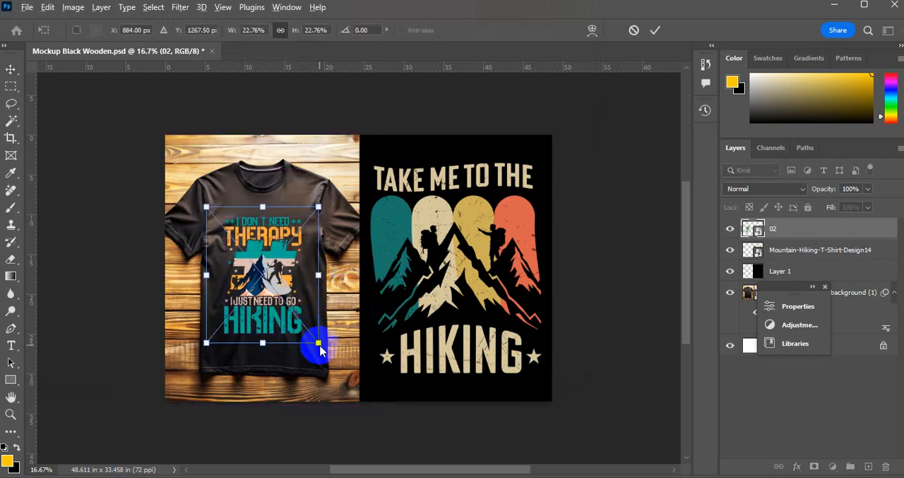
pyautogui.moveTo(321, 351); pyautogui.dragTo(322, 347)
pyautogui.press('Return')
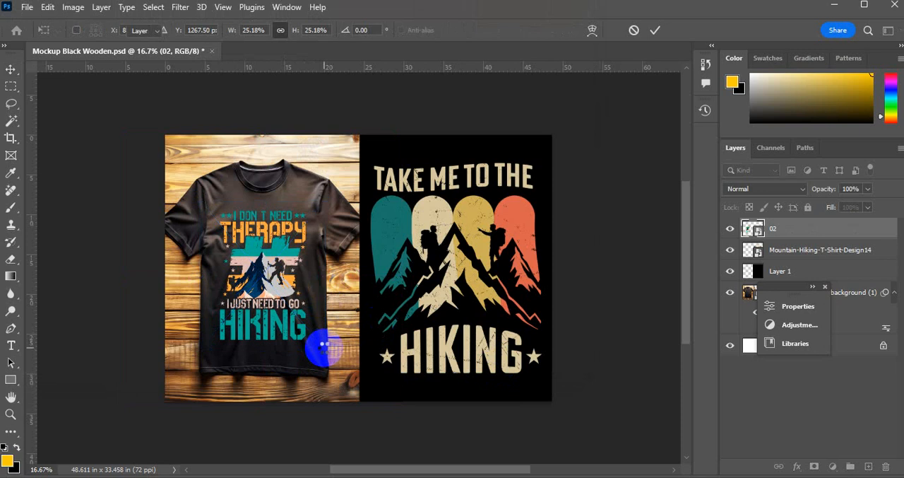
# Replace the contents of the remaining Mountain-Hiking-T-Shirt-Design14 smart object, on the black panel, with 02.png.
pyautogui.click(799, 249)
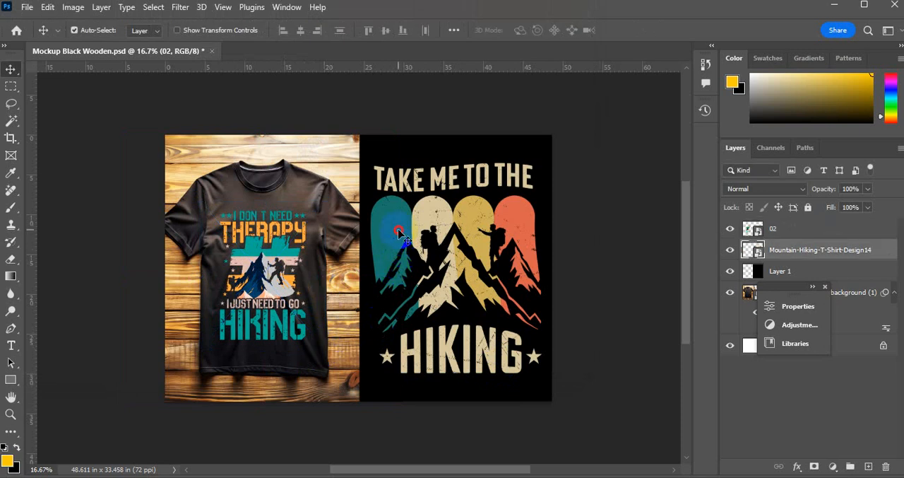
pyautogui.rightClick(799, 250)
pyautogui.click(543, 204)
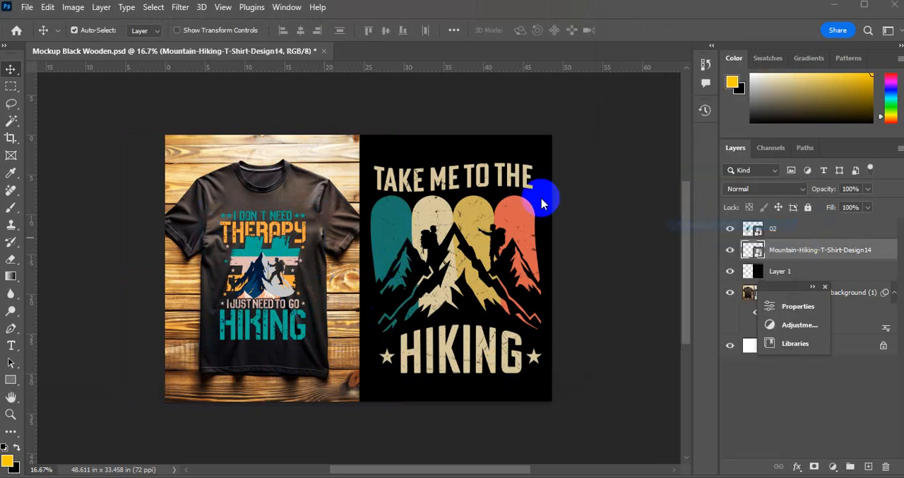
pyautogui.click(157, 139)
pyautogui.click(499, 372)
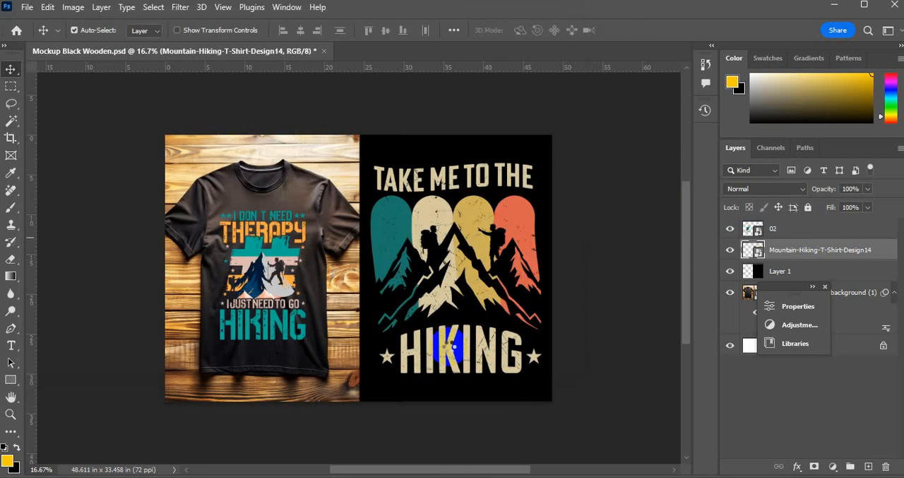